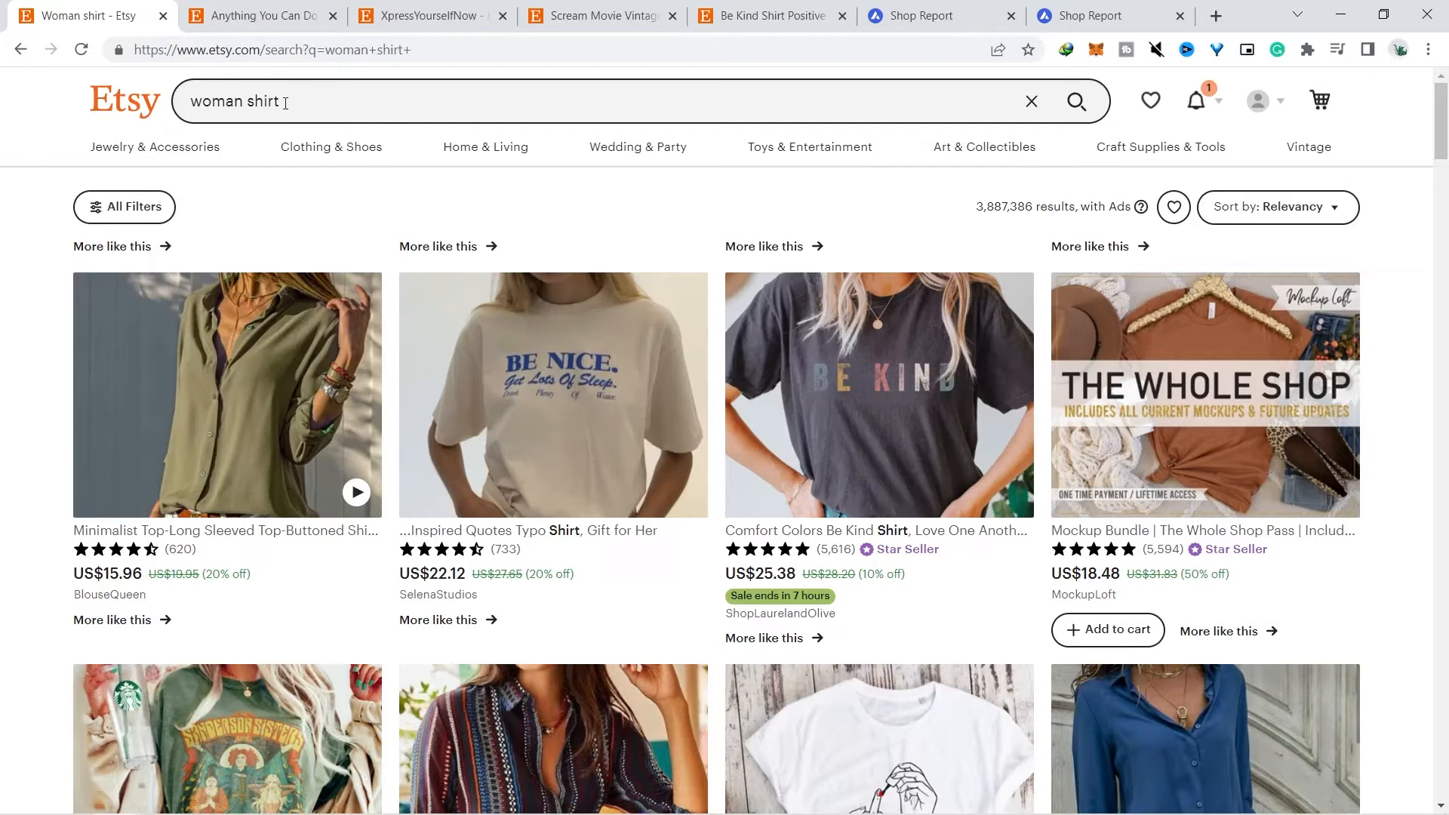
# Browse the Etsy results for woman shirt and compare the "Be Kind" and "Anything You Can Do" shirt listings.
pyautogui.moveTo(1447, 112); pyautogui.dragTo(1447, 128)
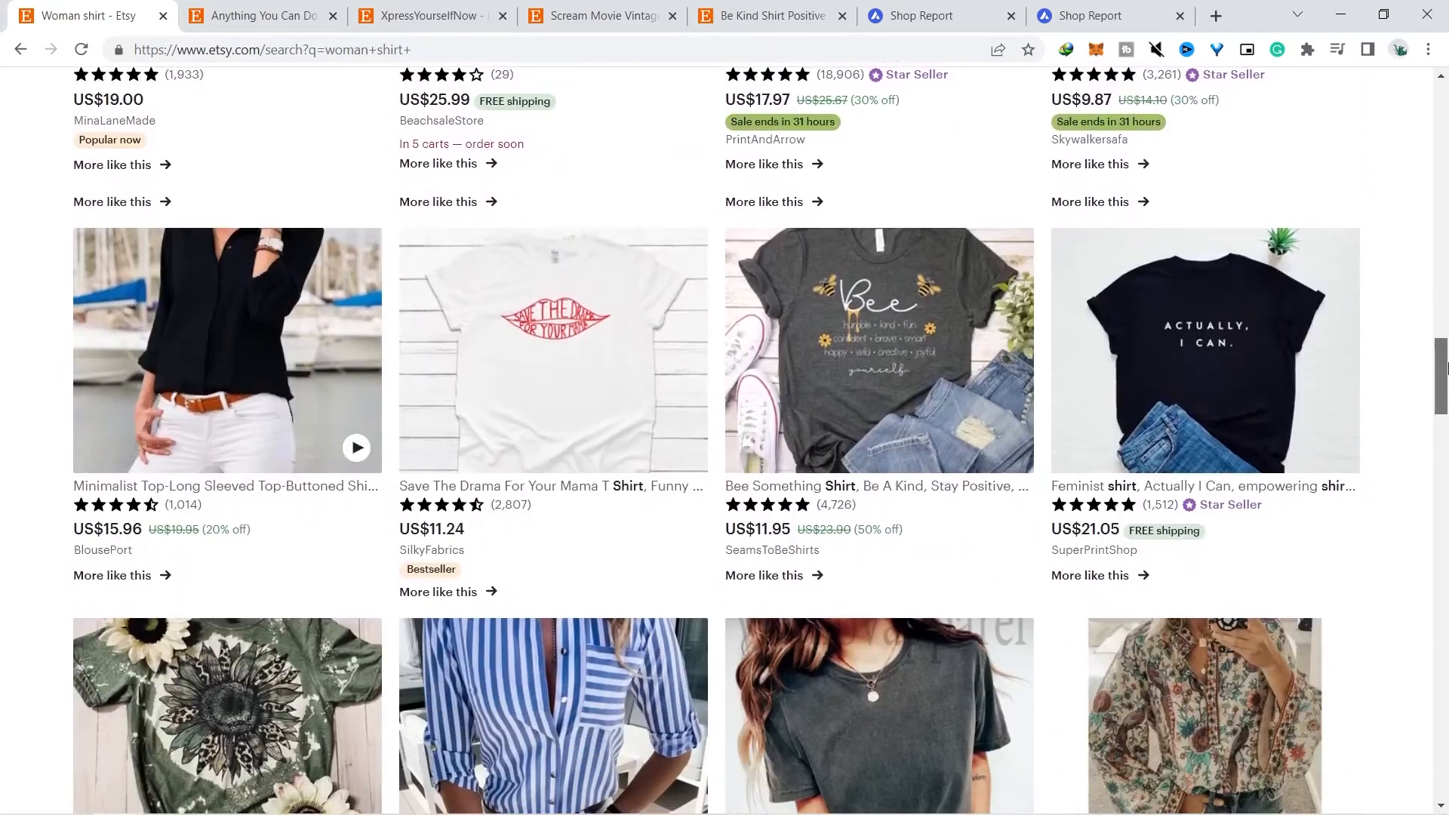
pyautogui.moveTo(1448, 337); pyautogui.dragTo(1447, 131)
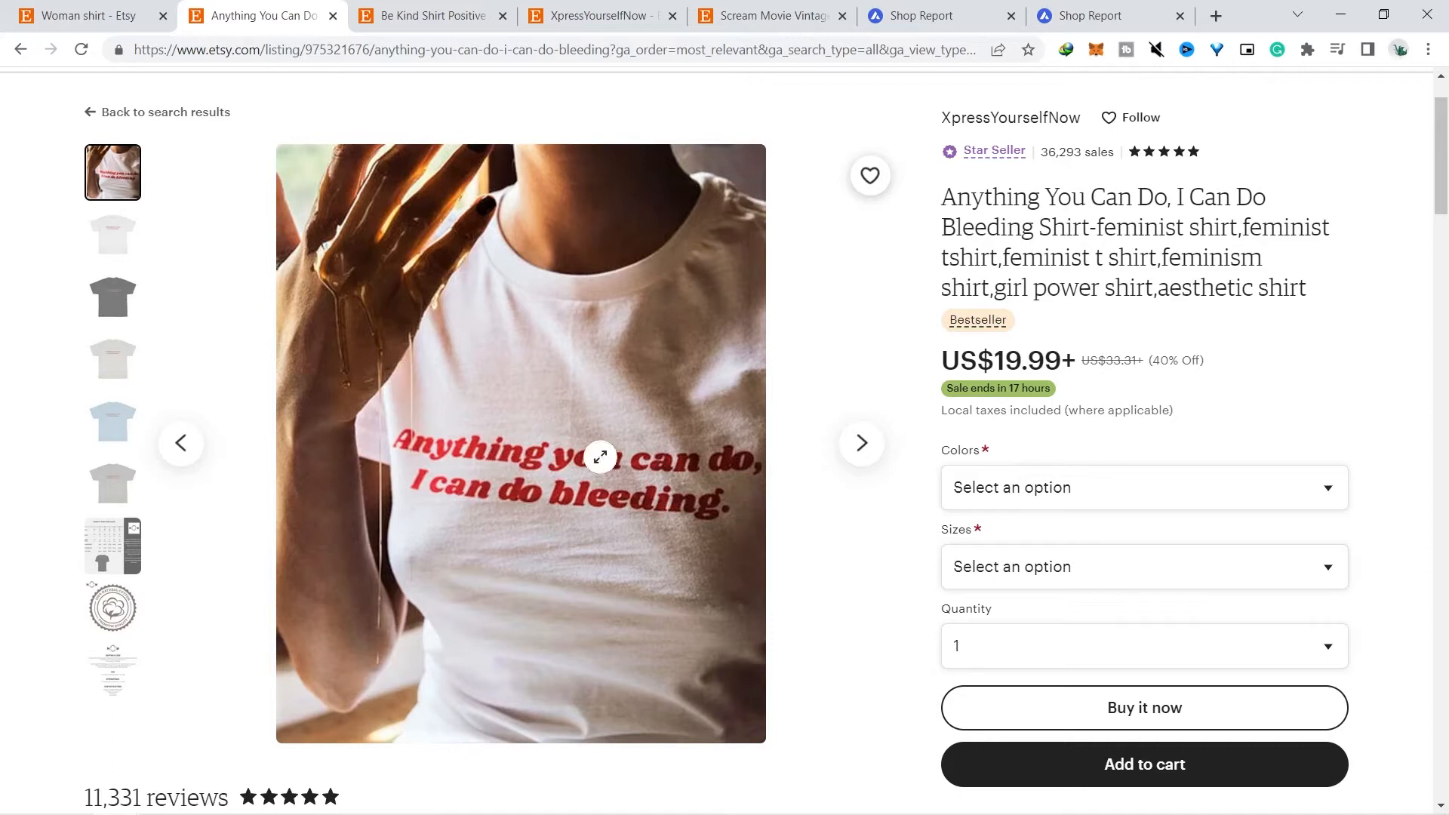
pyautogui.click(456, 17)
pyautogui.scroll(-2, 1161, 160)
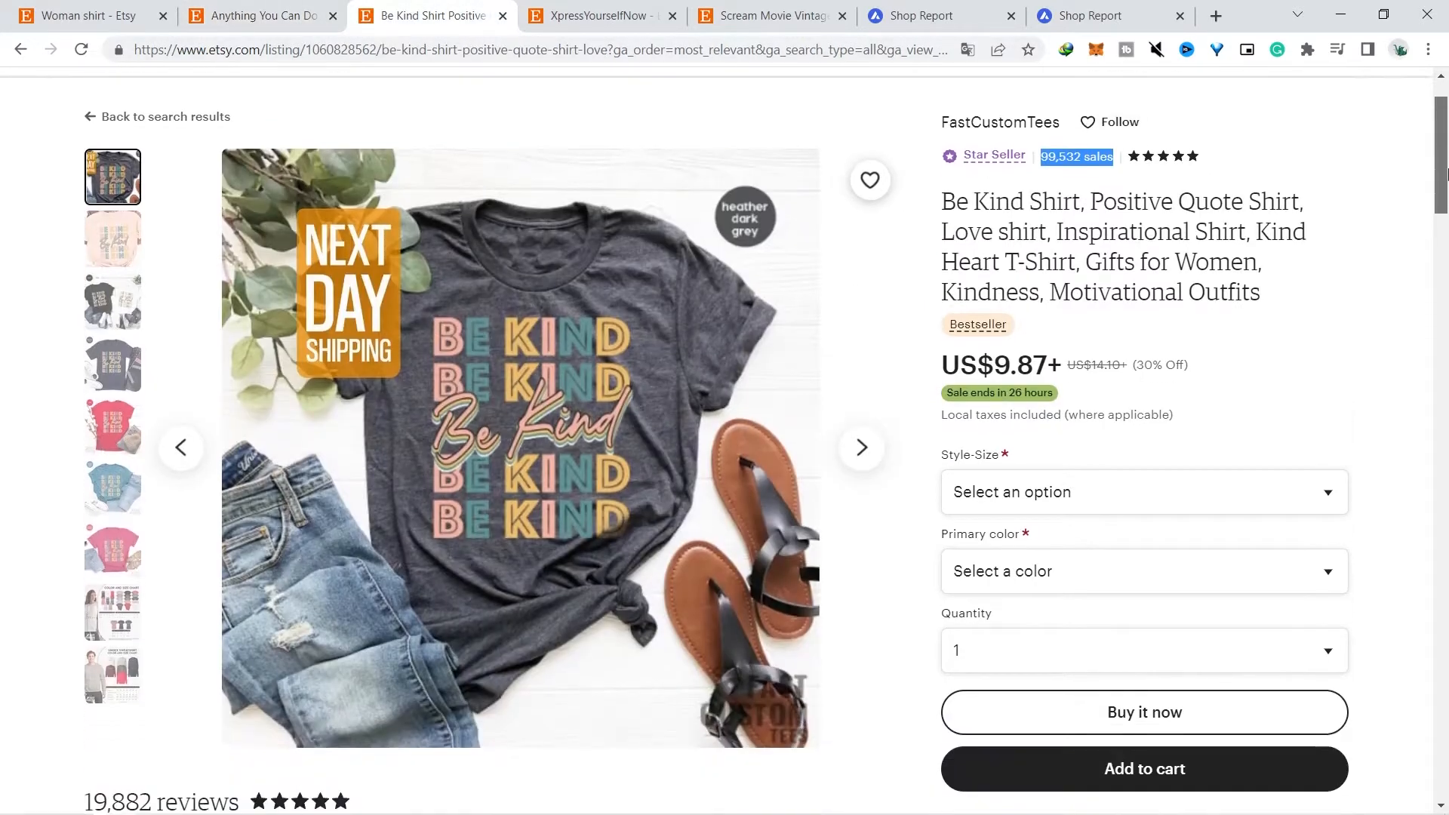
pyautogui.click(218, 17)
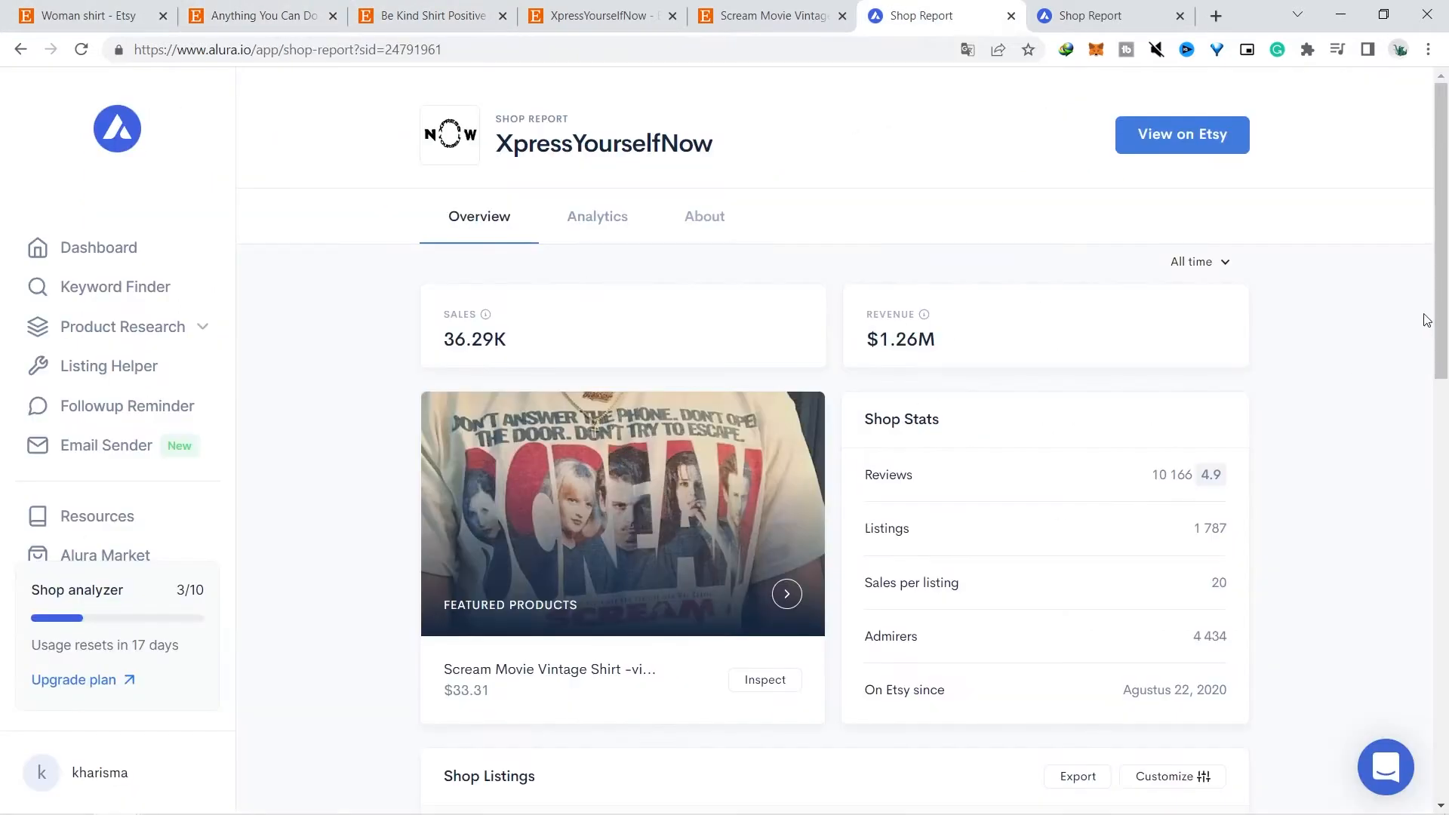
# In Alura's XpressYourselfNow shop report, examine the Scream Movie Vintage Shirt details and the shop's listing sales.
pyautogui.scroll(-2, 1427, 320)
pyautogui.click(625, 738)
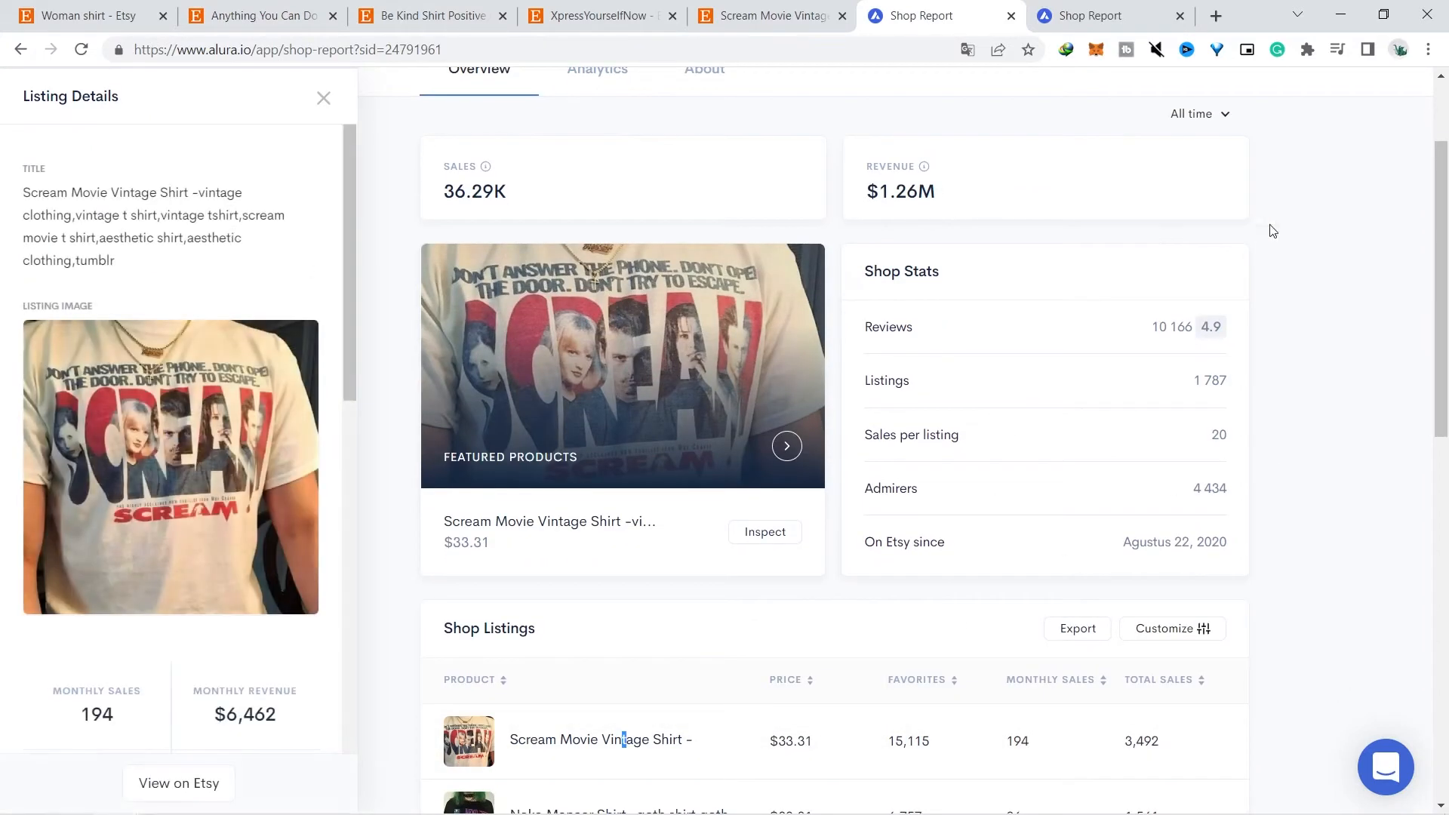
pyautogui.scroll(-2, 457, 347)
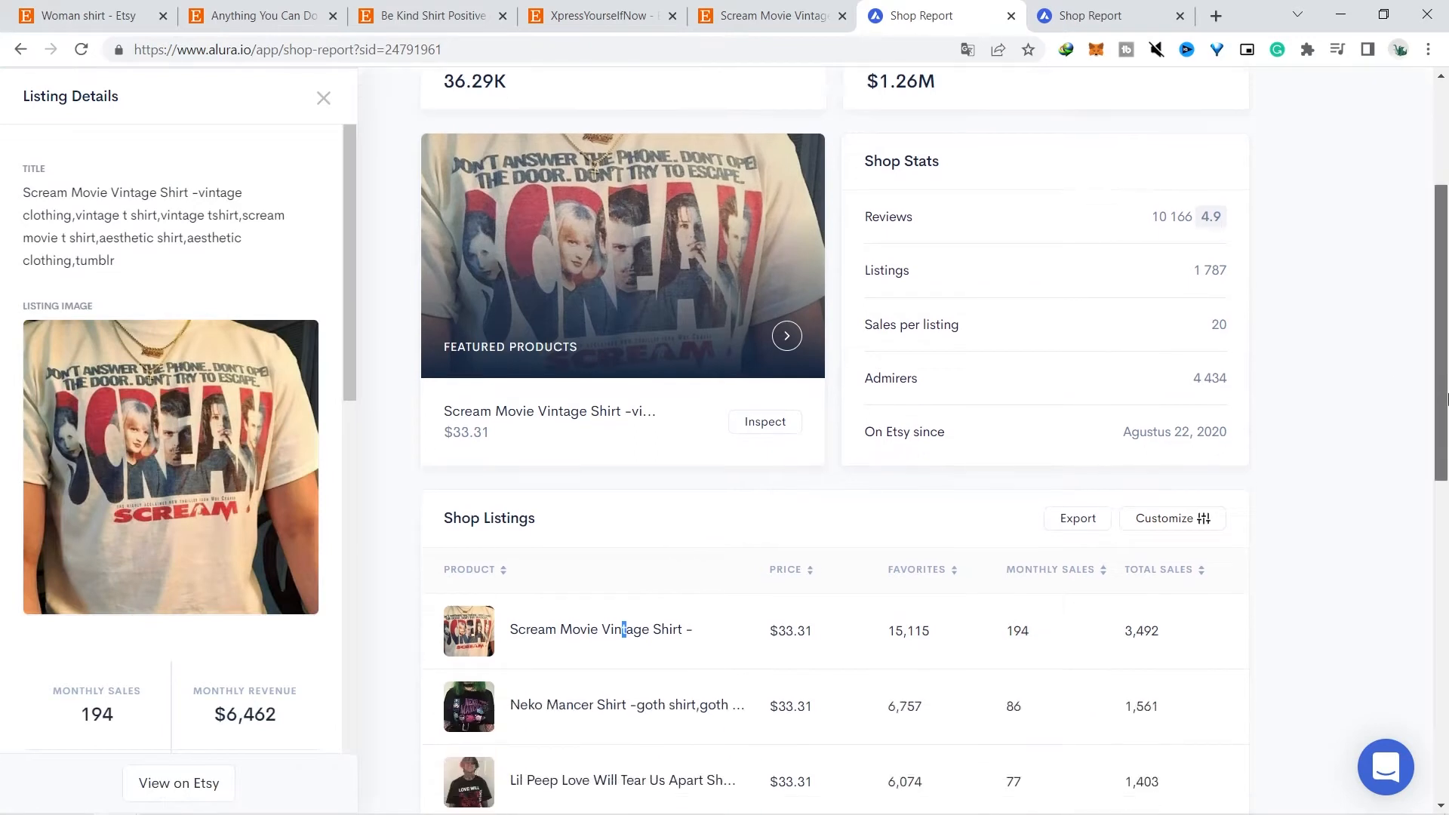
pyautogui.scroll(-3, 354, 279)
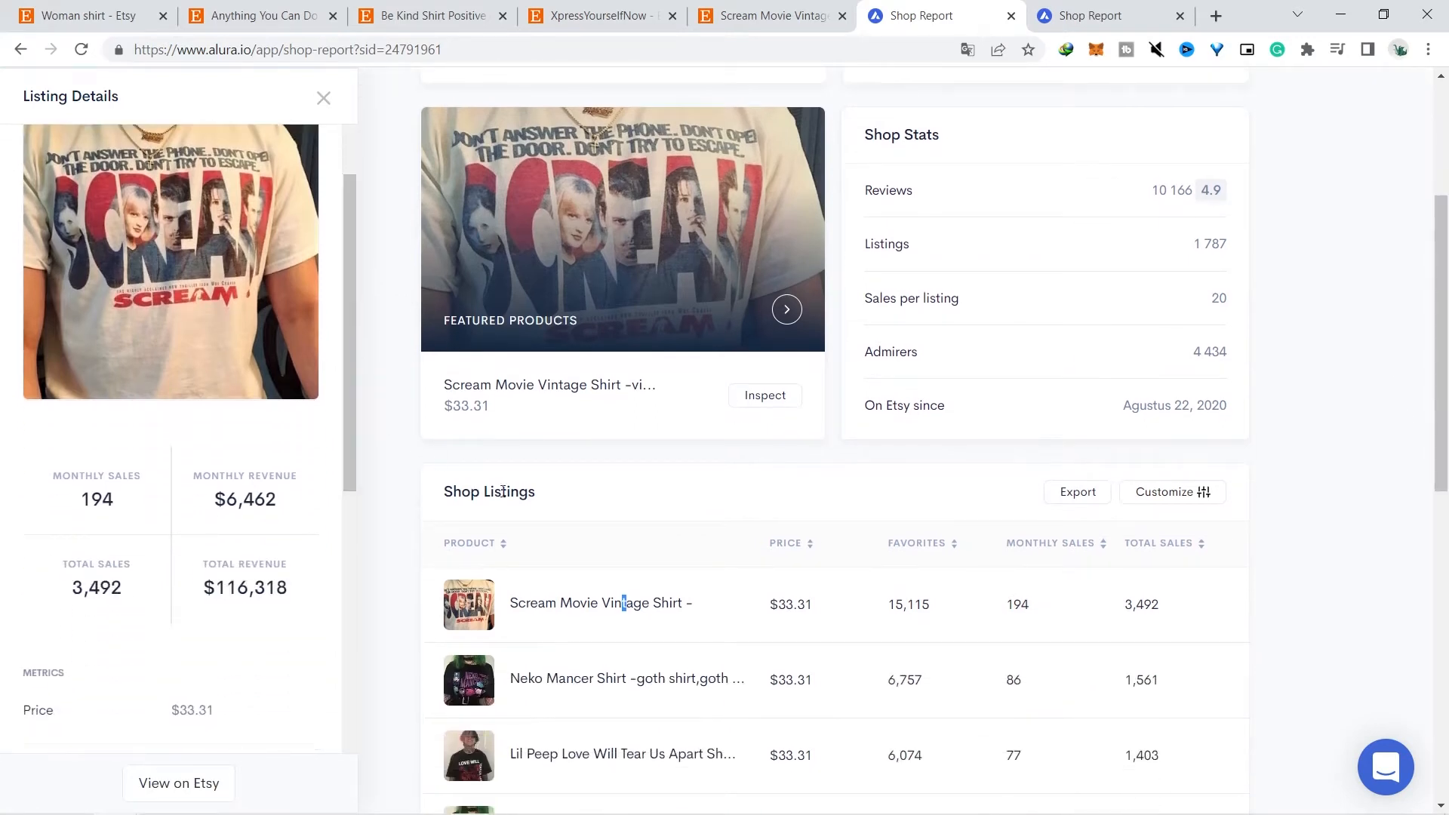
pyautogui.scroll(-2, 1446, 447)
pyautogui.scroll(-4, 1446, 446)
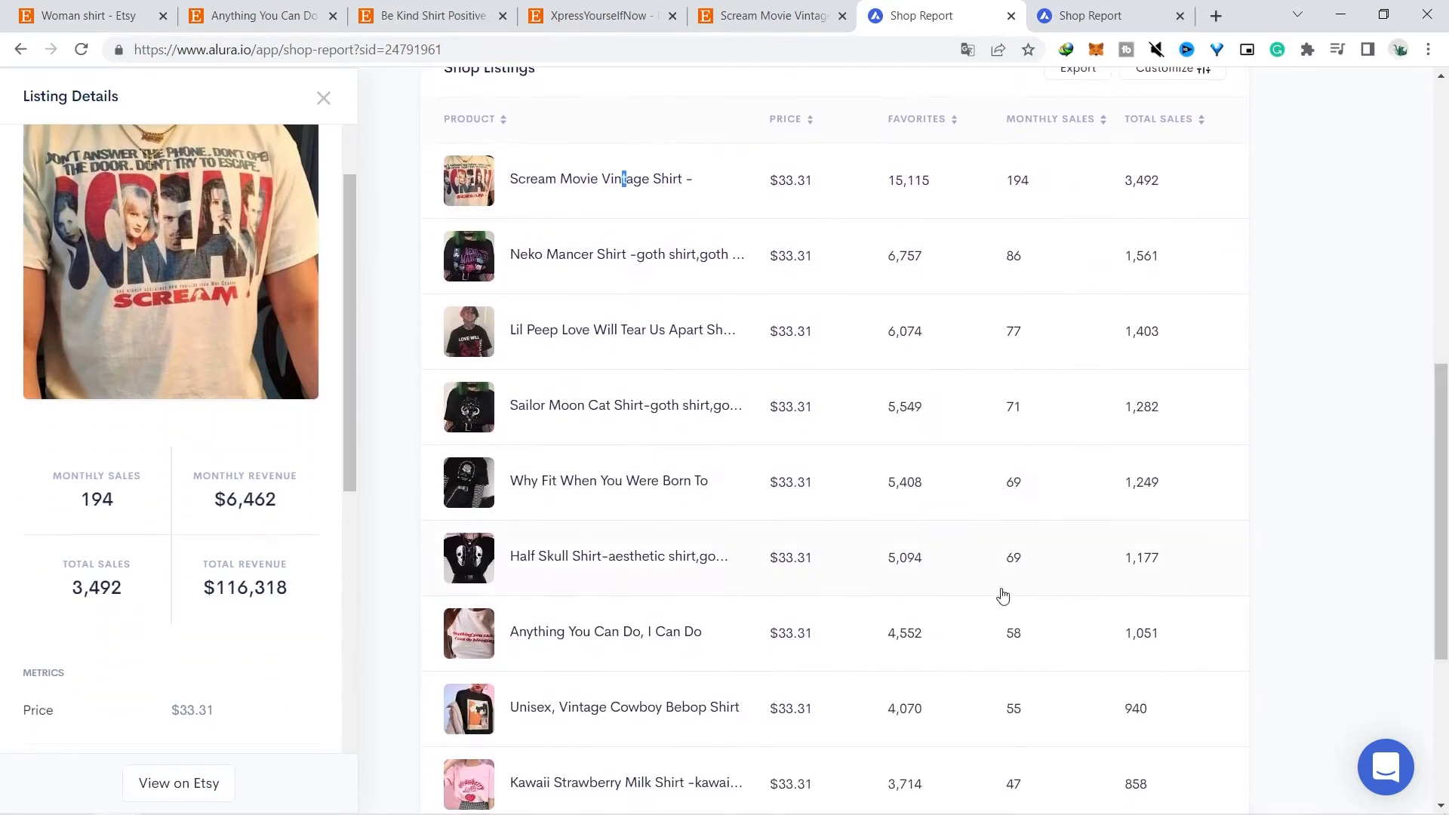
# Examine the listing details of the "Anything You Can Do, I Can Do" shirt, then those of the Scream Movie Vintage Shirt.
pyautogui.click(526, 647)
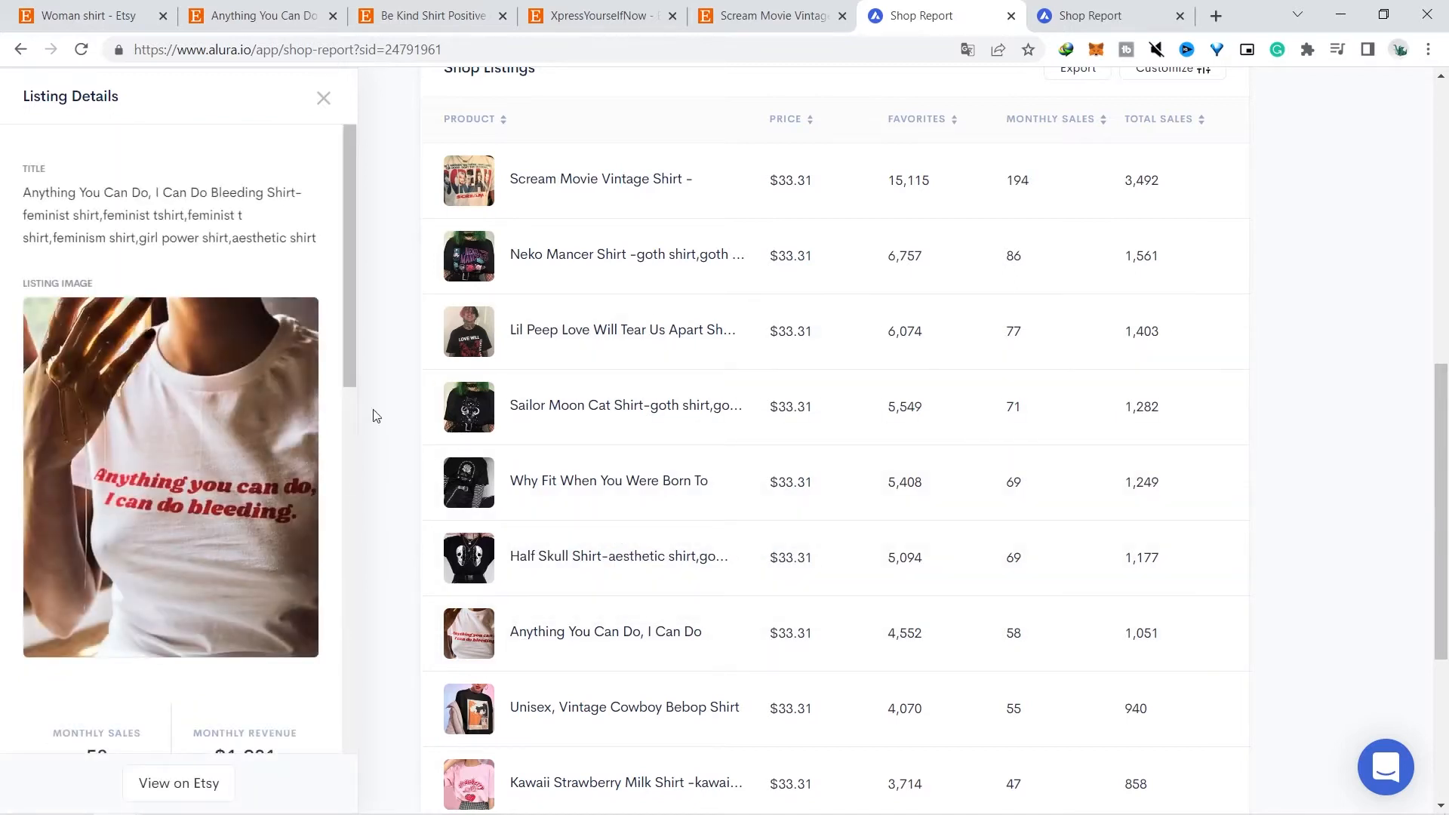
pyautogui.scroll(-3, 348, 362)
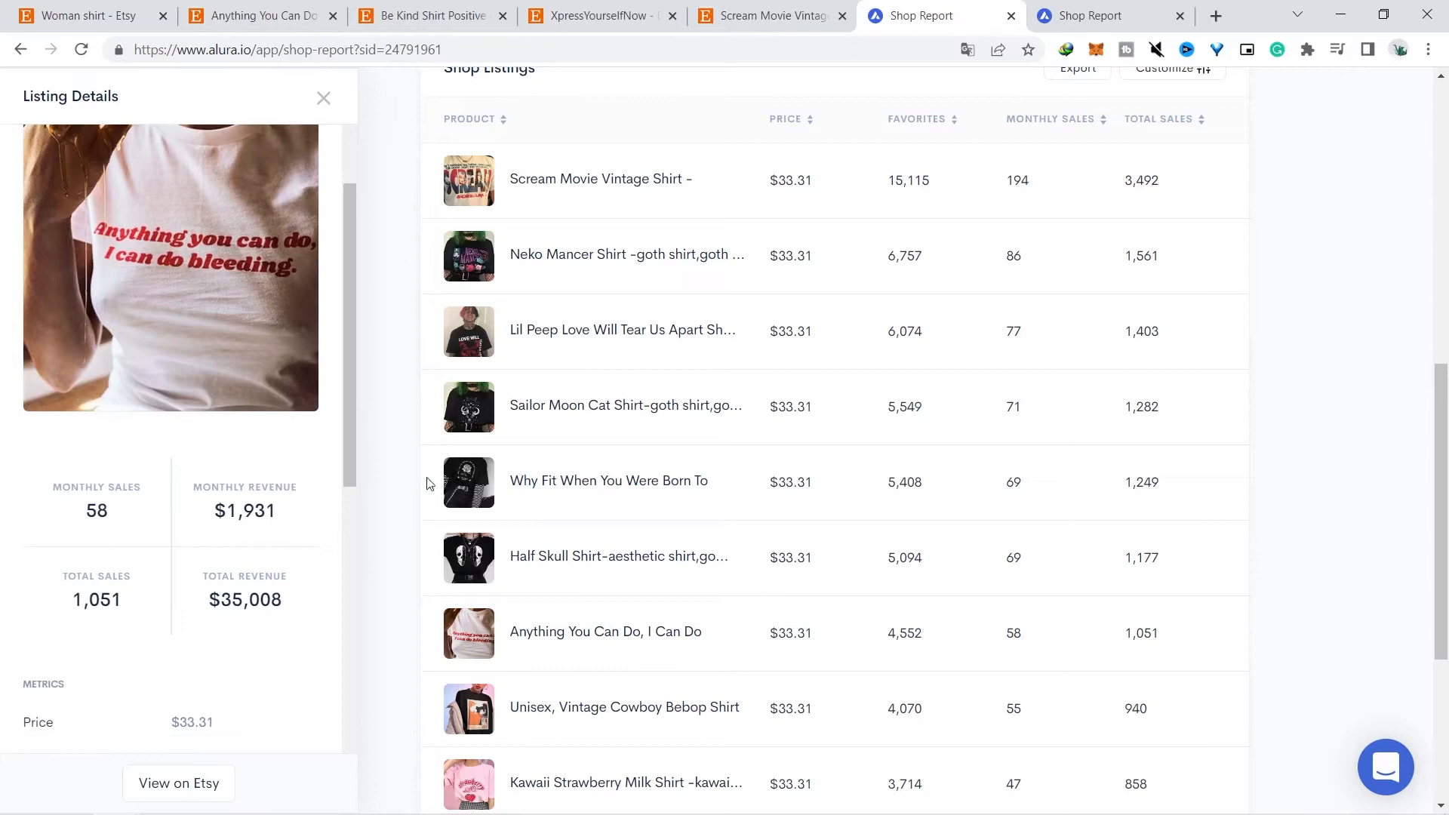
pyautogui.scroll(3, 831, 408)
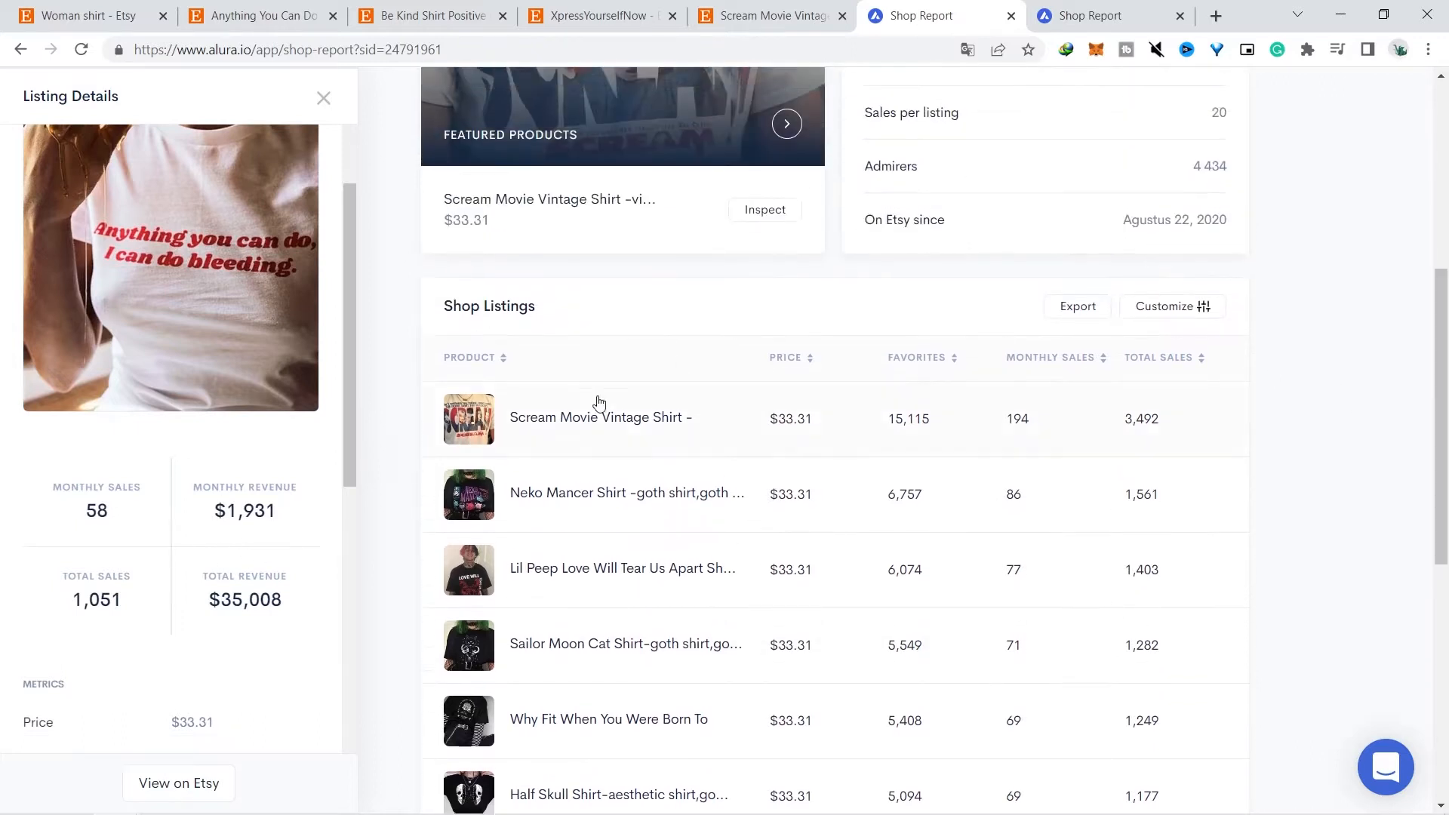
pyautogui.click(594, 414)
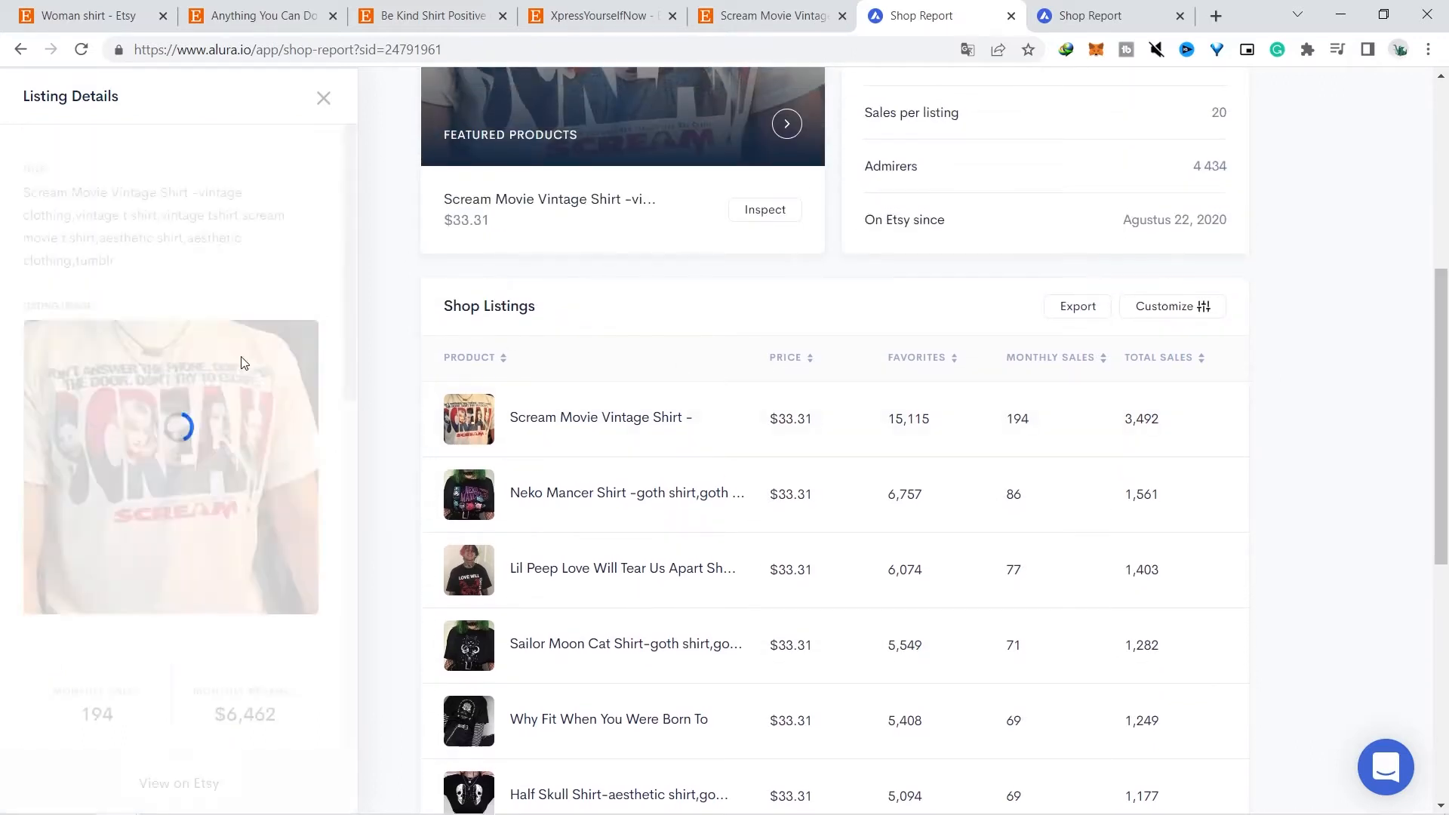
pyautogui.moveTo(347, 352); pyautogui.dragTo(351, 413)
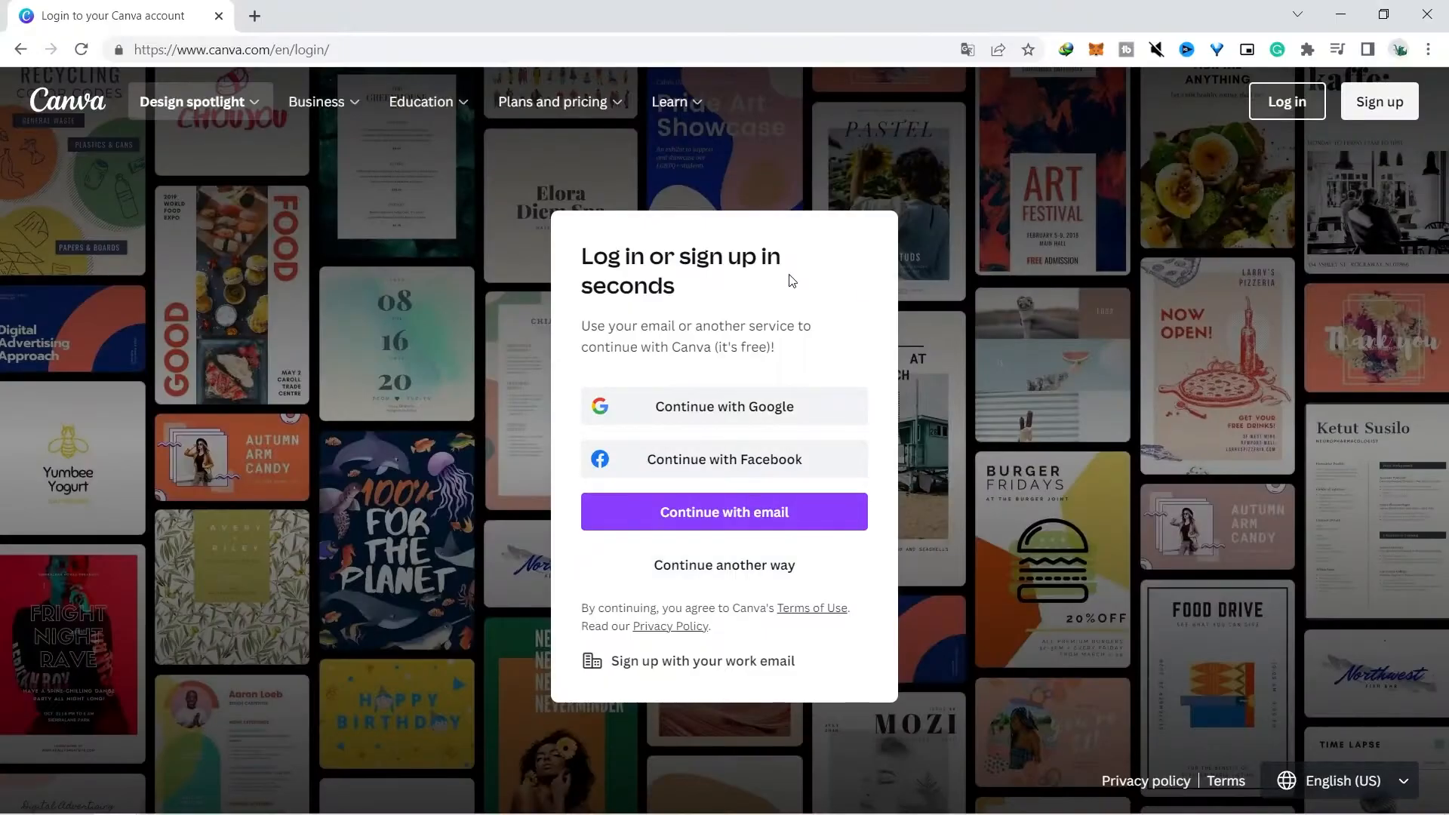
# Log in to Canva with a Google account.
pyautogui.click(768, 409)
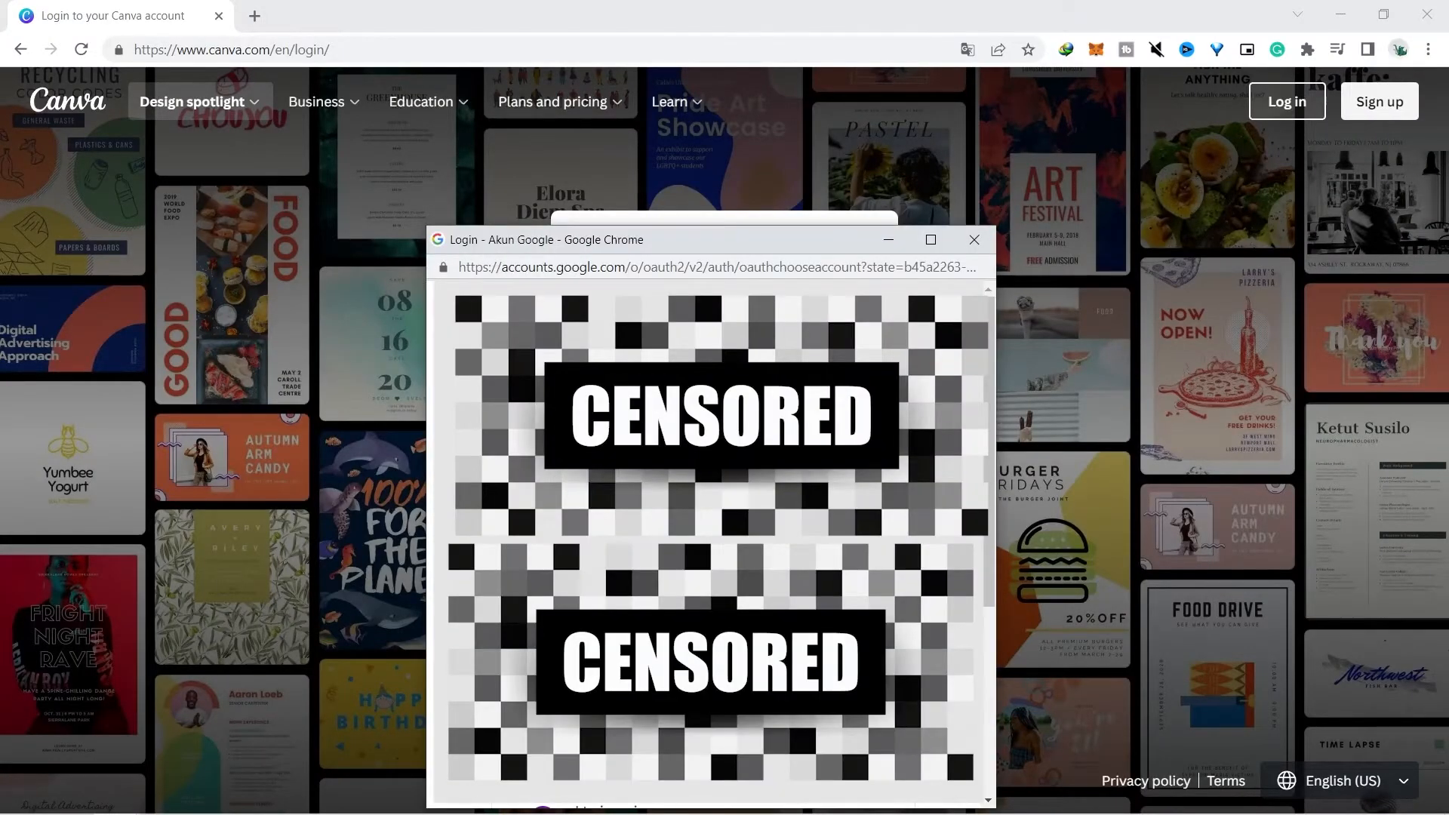
pyautogui.moveTo(810, 255); pyautogui.dragTo(815, 175)
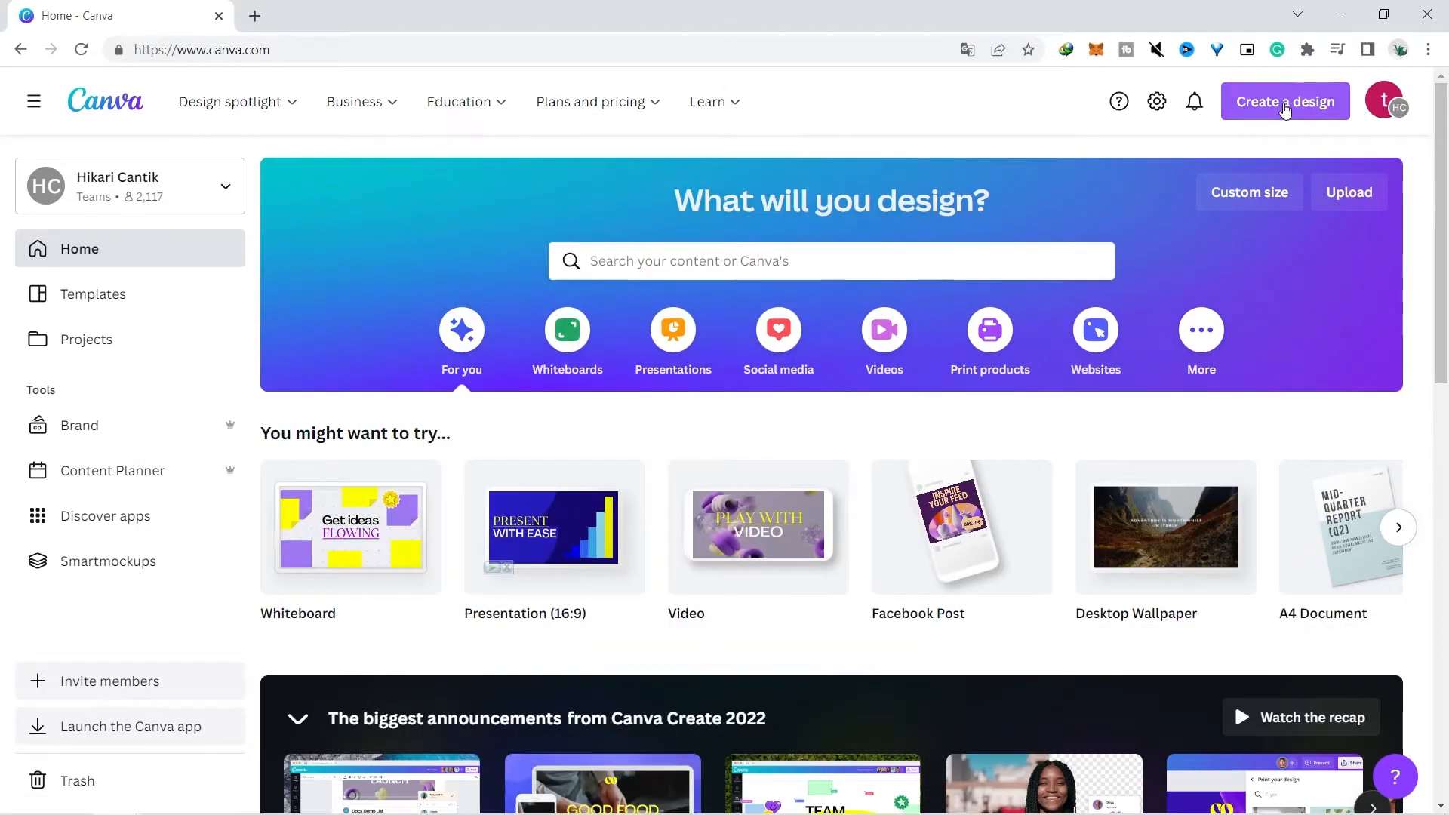
# Create a new custom-size design 4500 px wide and 5000 px high.
pyautogui.click(1285, 102)
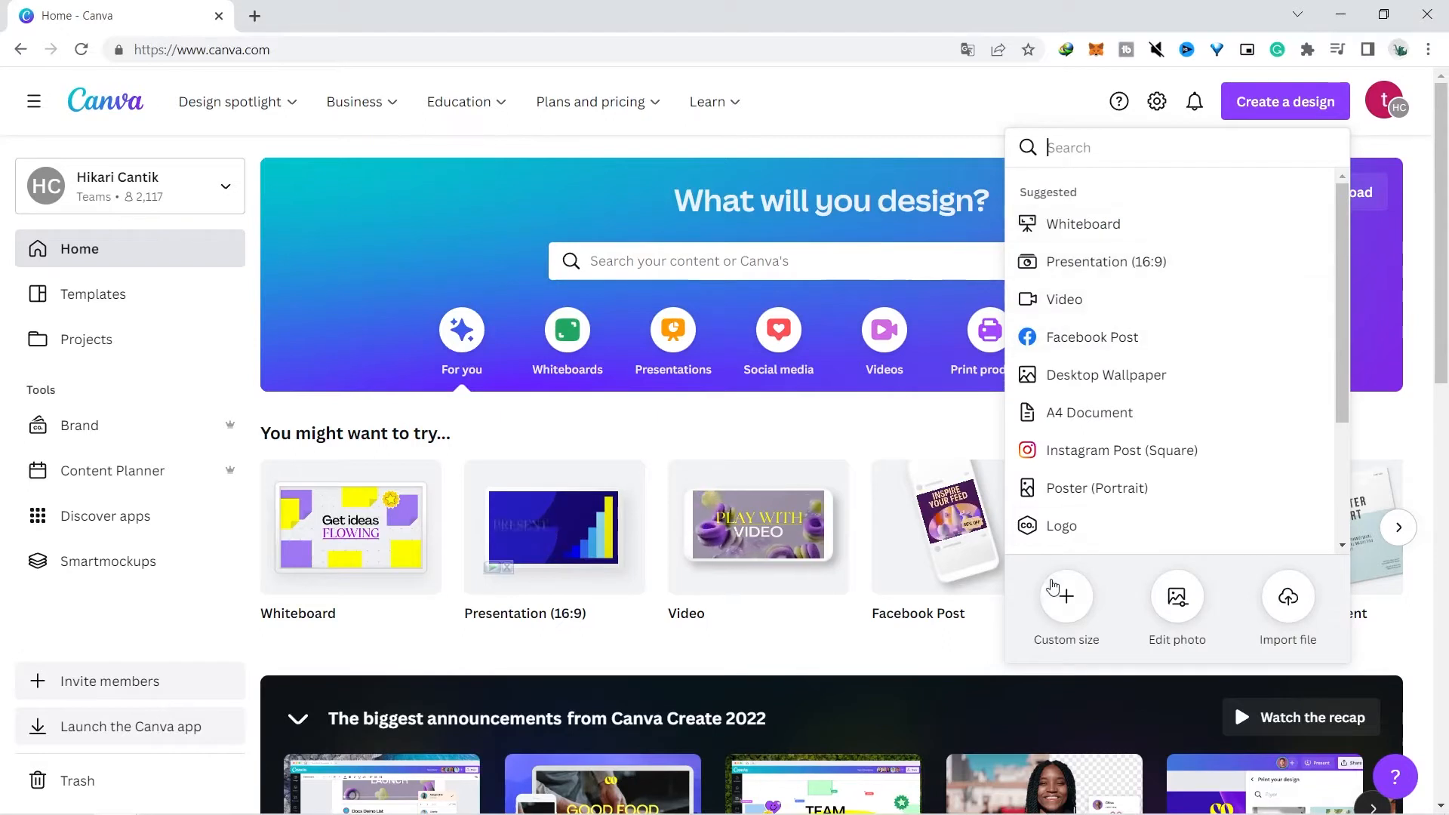
pyautogui.click(1061, 593)
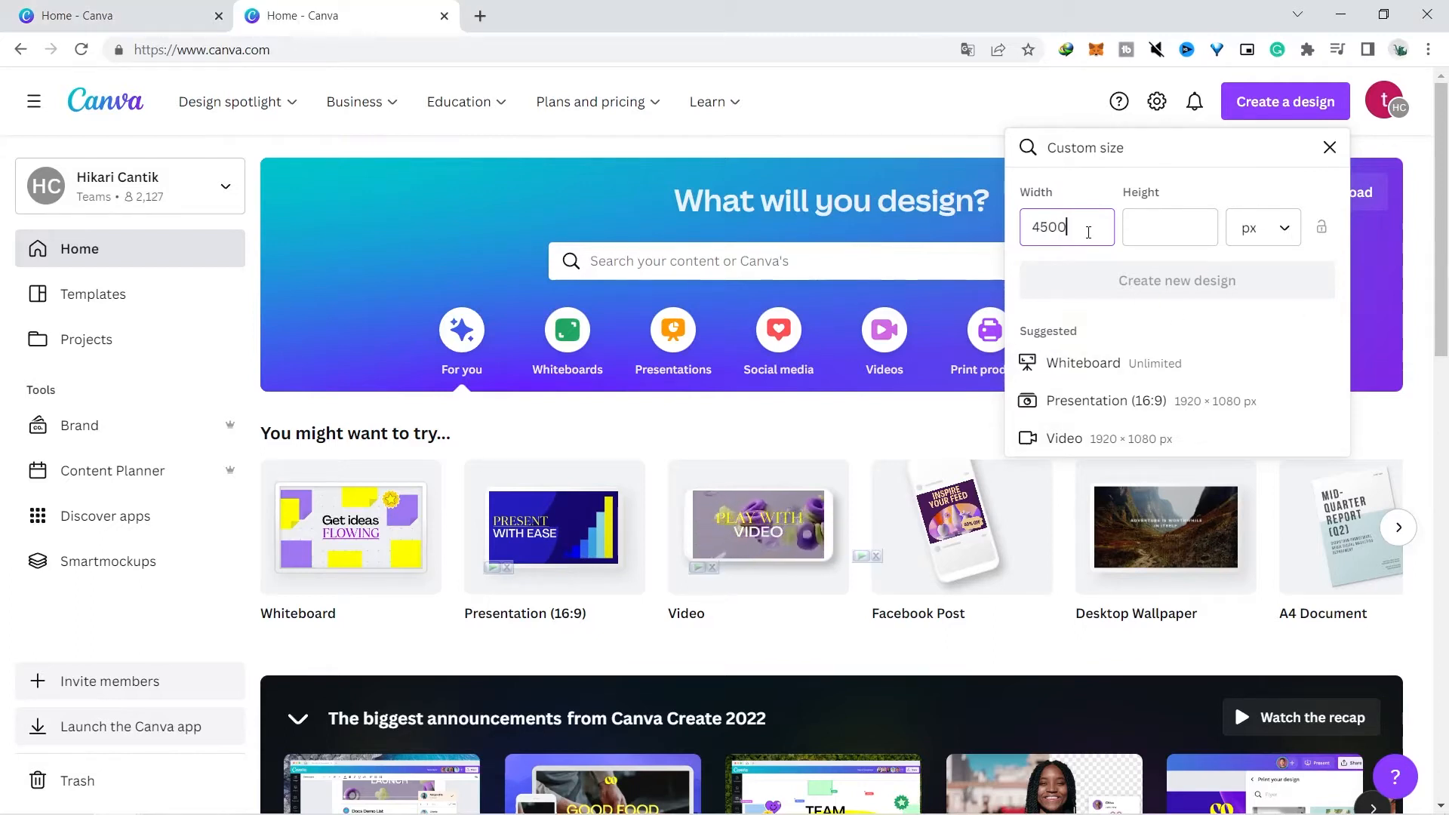
pyautogui.click(1205, 215)
pyautogui.write('5100')
pyautogui.click(1276, 227)
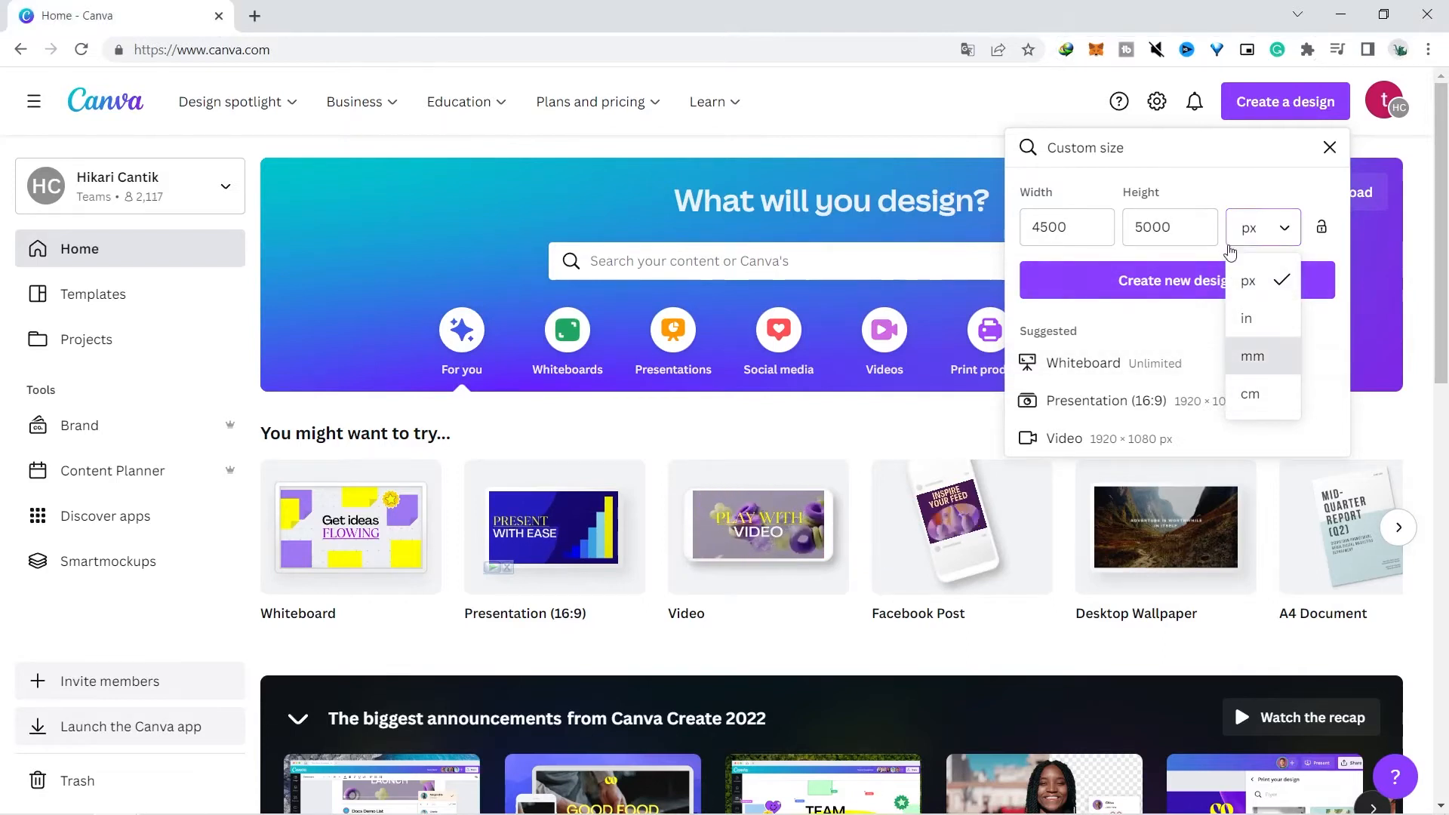
pyautogui.click(1171, 280)
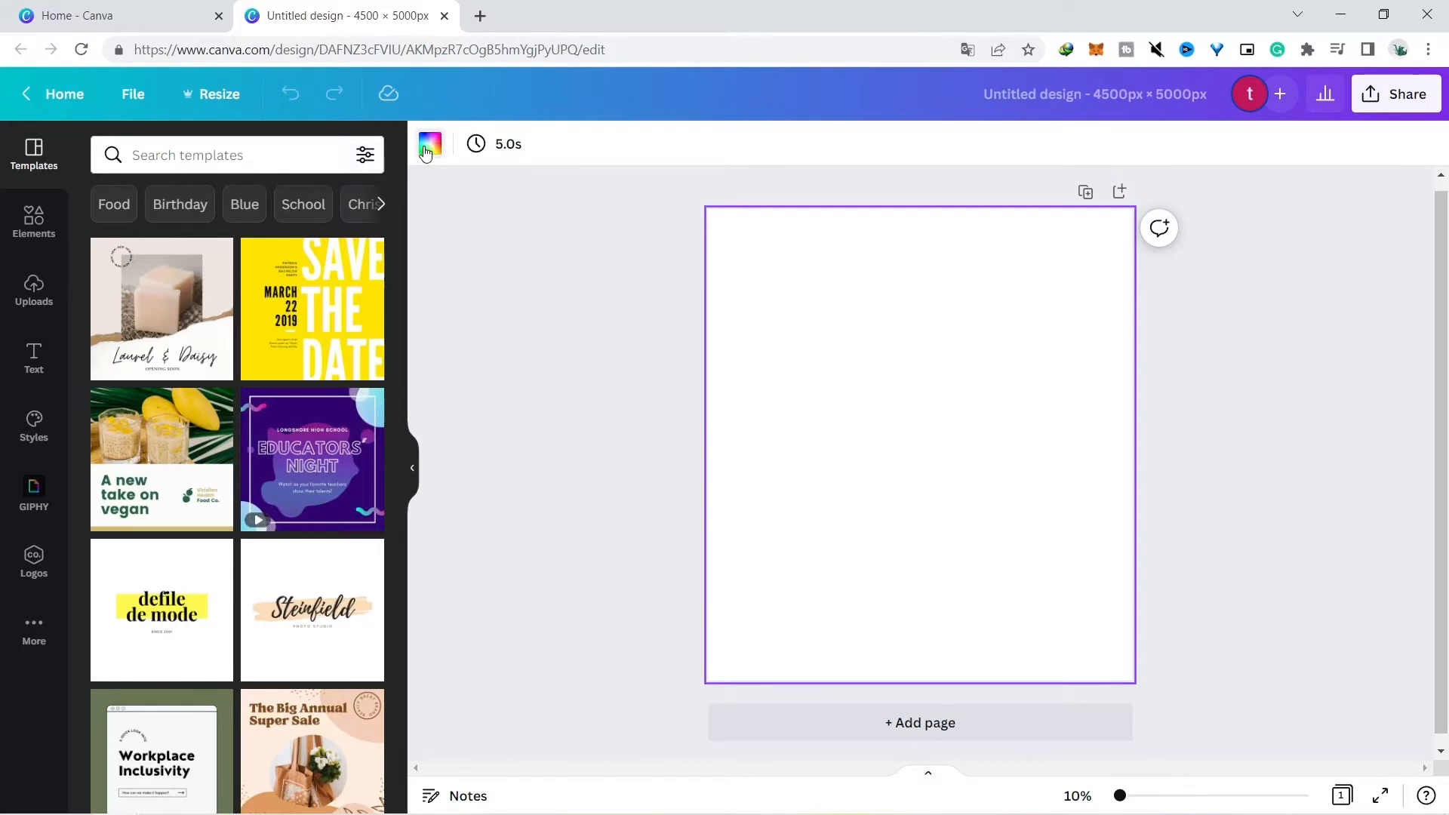
# Try black and white page backgrounds and settle on black (#000000) as the background colour.
pyautogui.click(428, 148)
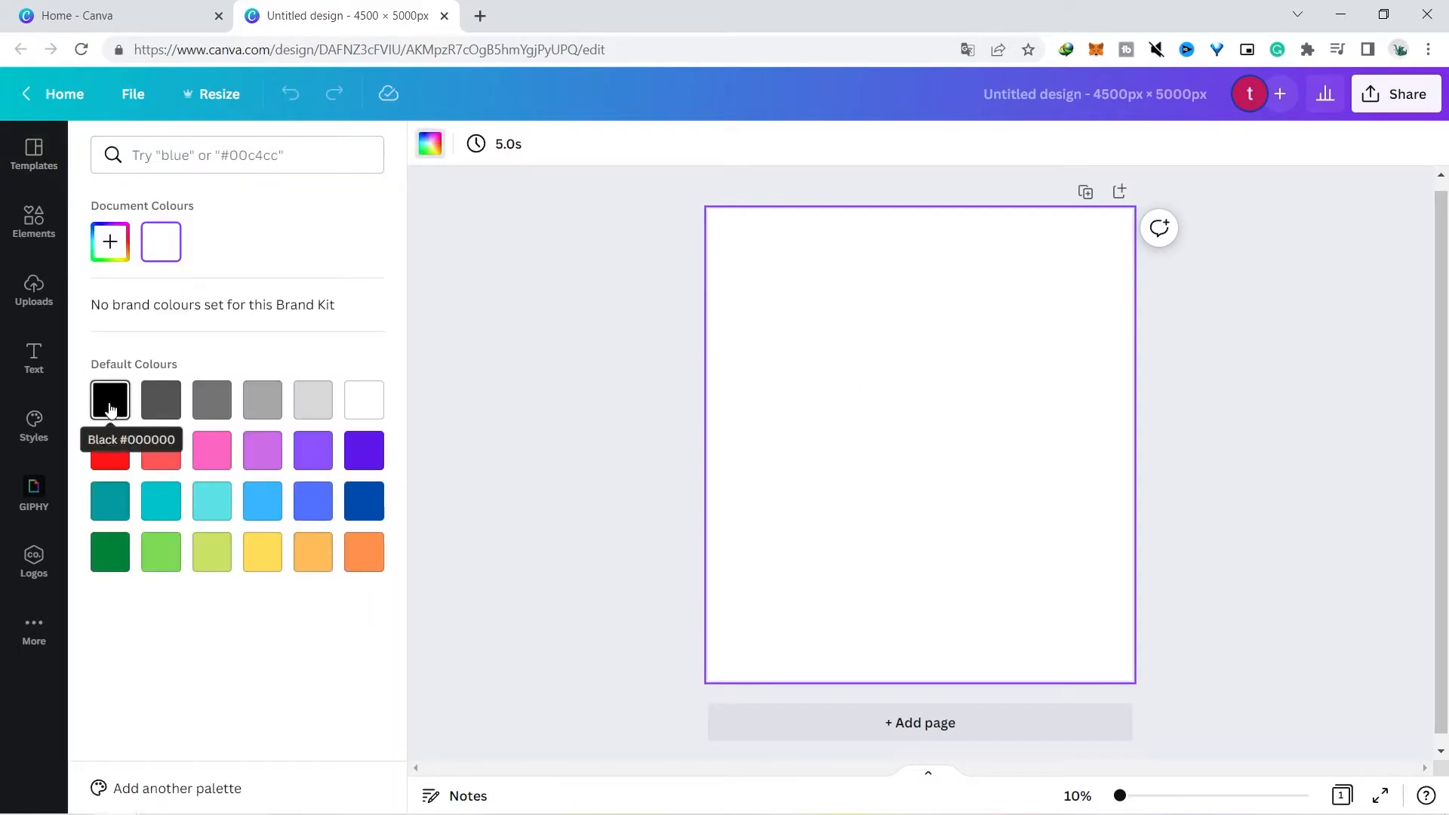
pyautogui.click(113, 401)
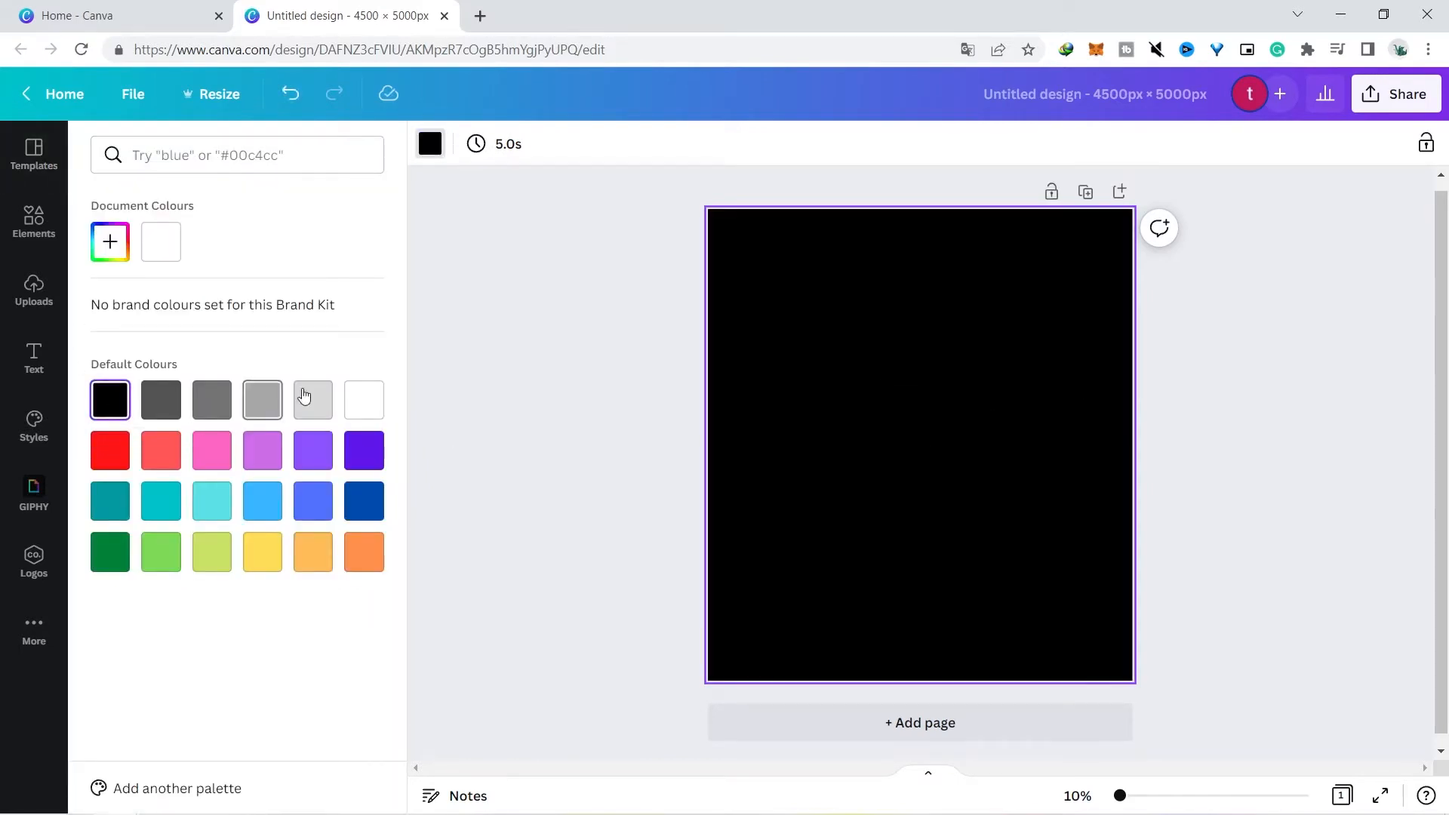
pyautogui.click(304, 396)
pyautogui.click(361, 421)
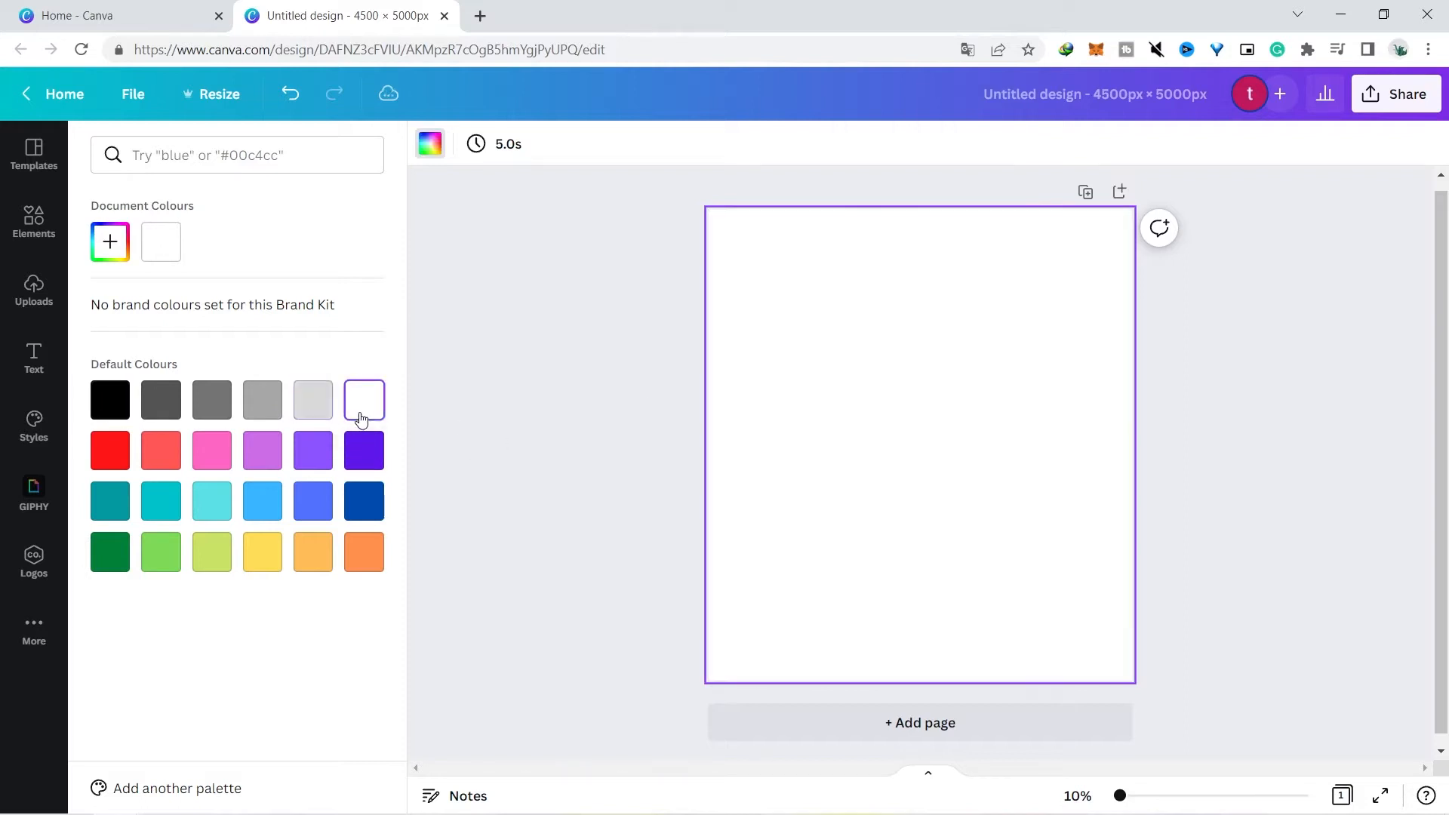
pyautogui.click(121, 396)
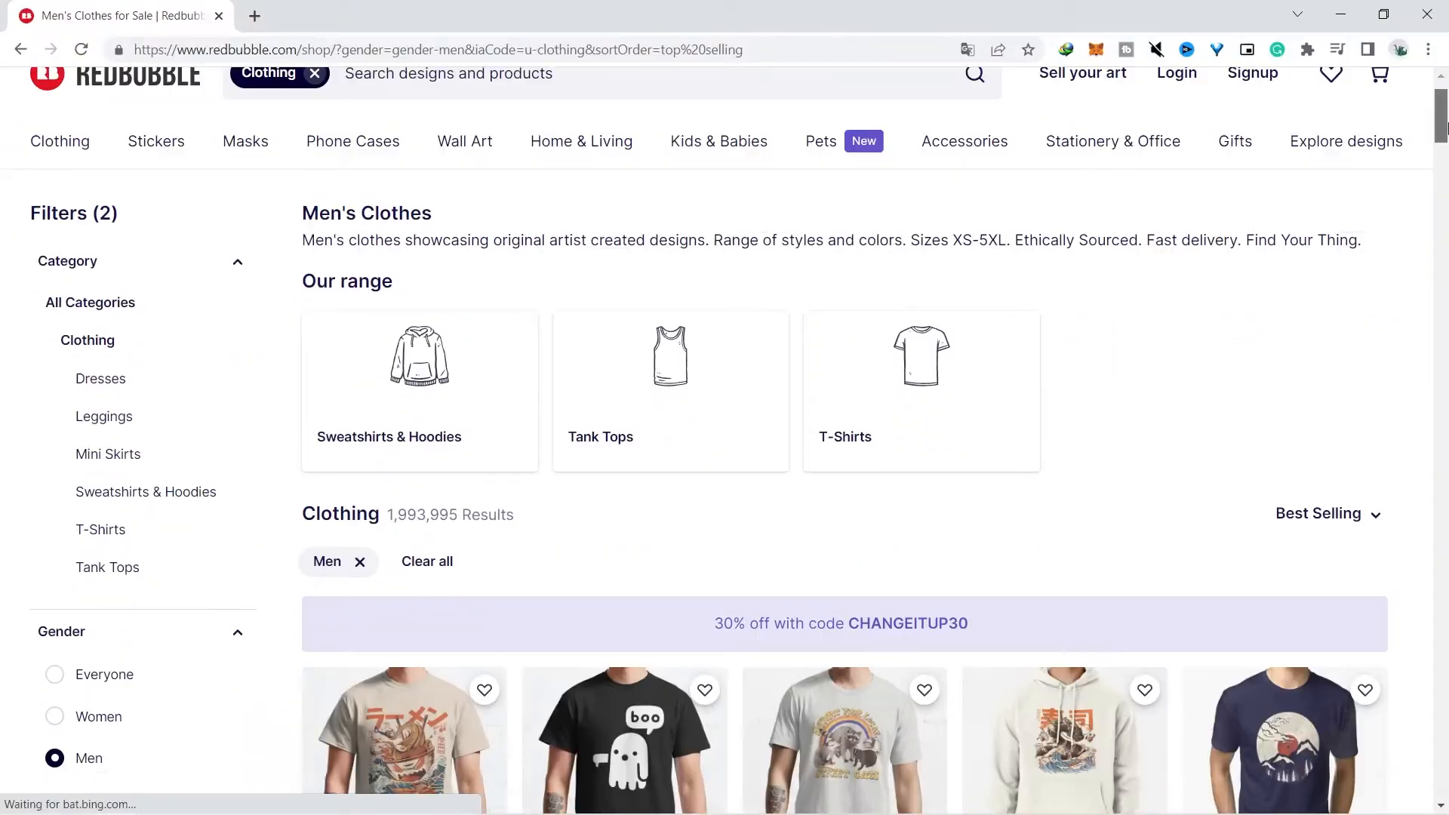
# Examine Redbubble's best-selling men's clothing for shirt design ideas.
pyautogui.moveTo(1445, 100); pyautogui.dragTo(1447, 154)
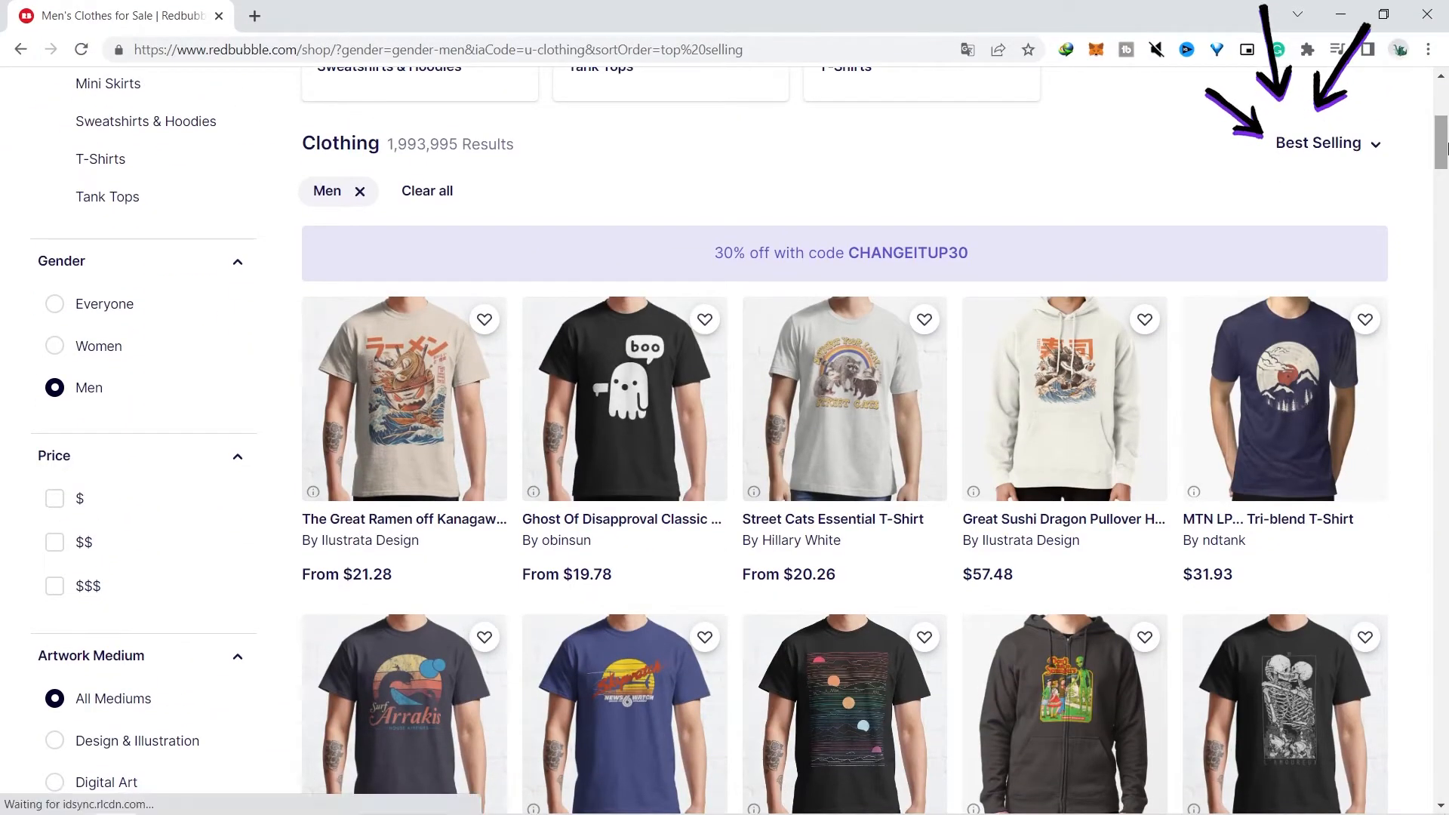
pyautogui.scroll(-6, 1179, 268)
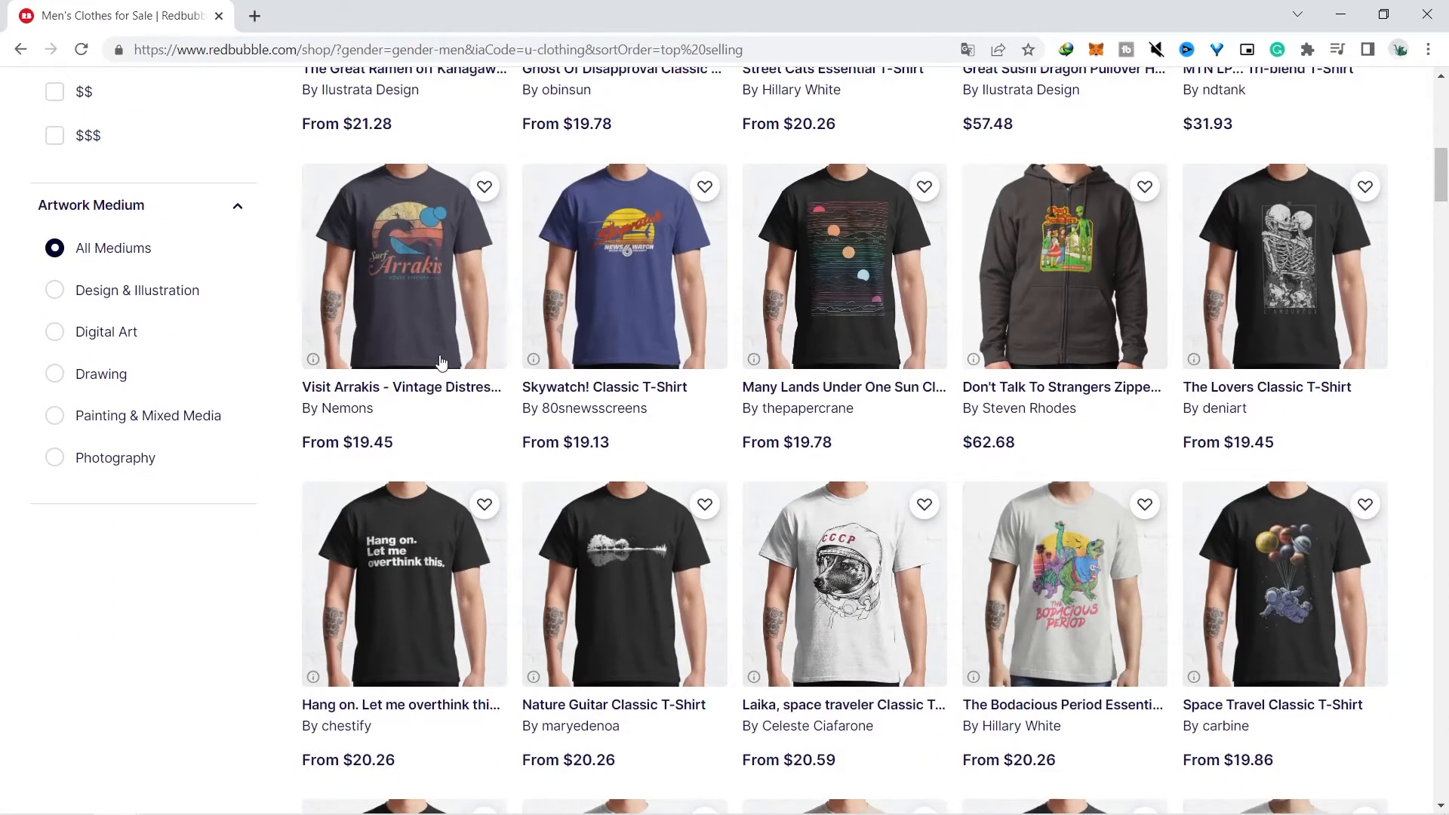
pyautogui.scroll(-11, 1444, 187)
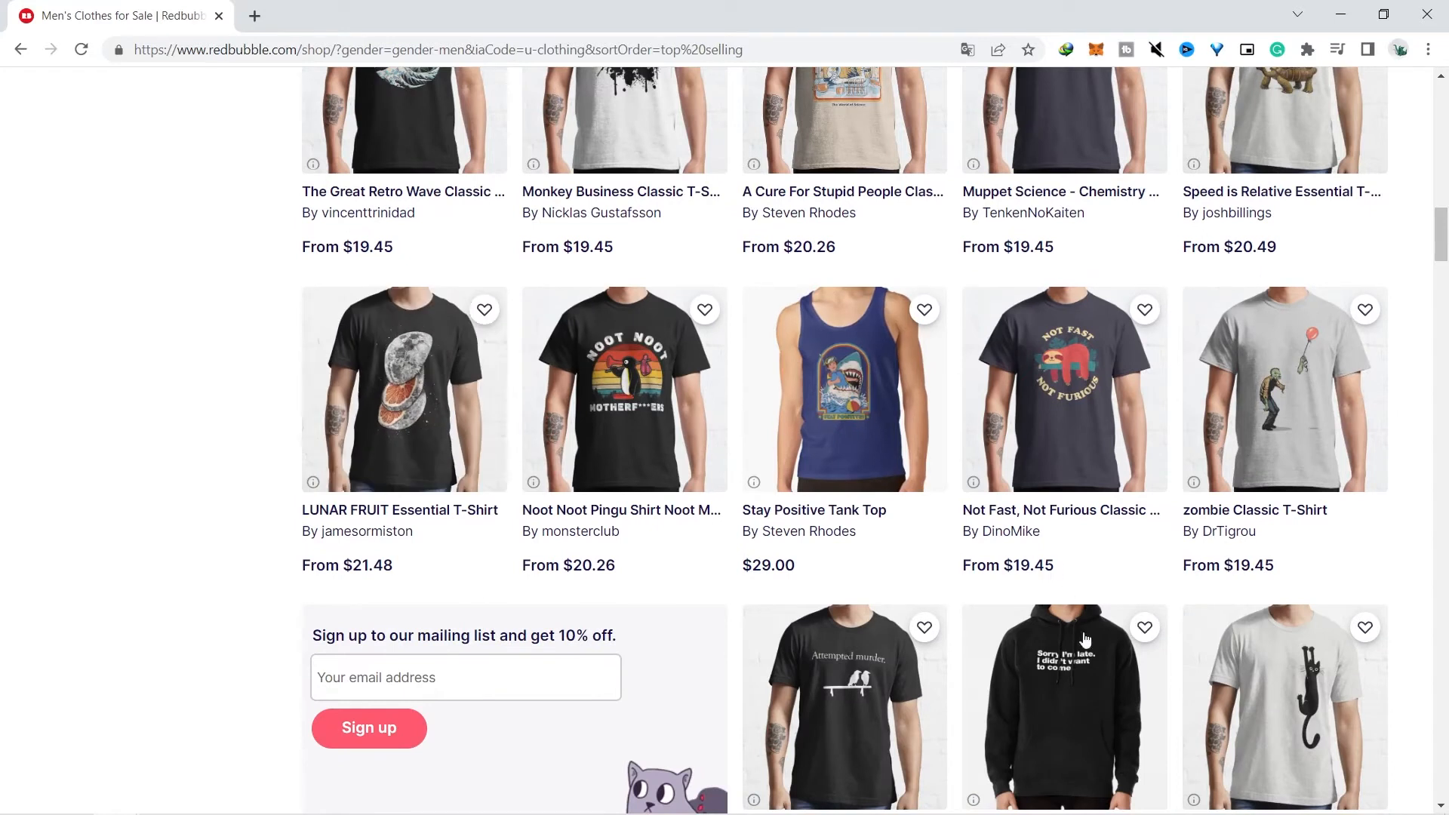
pyautogui.scroll(-1, 1444, 245)
pyautogui.scroll(-10, 1444, 246)
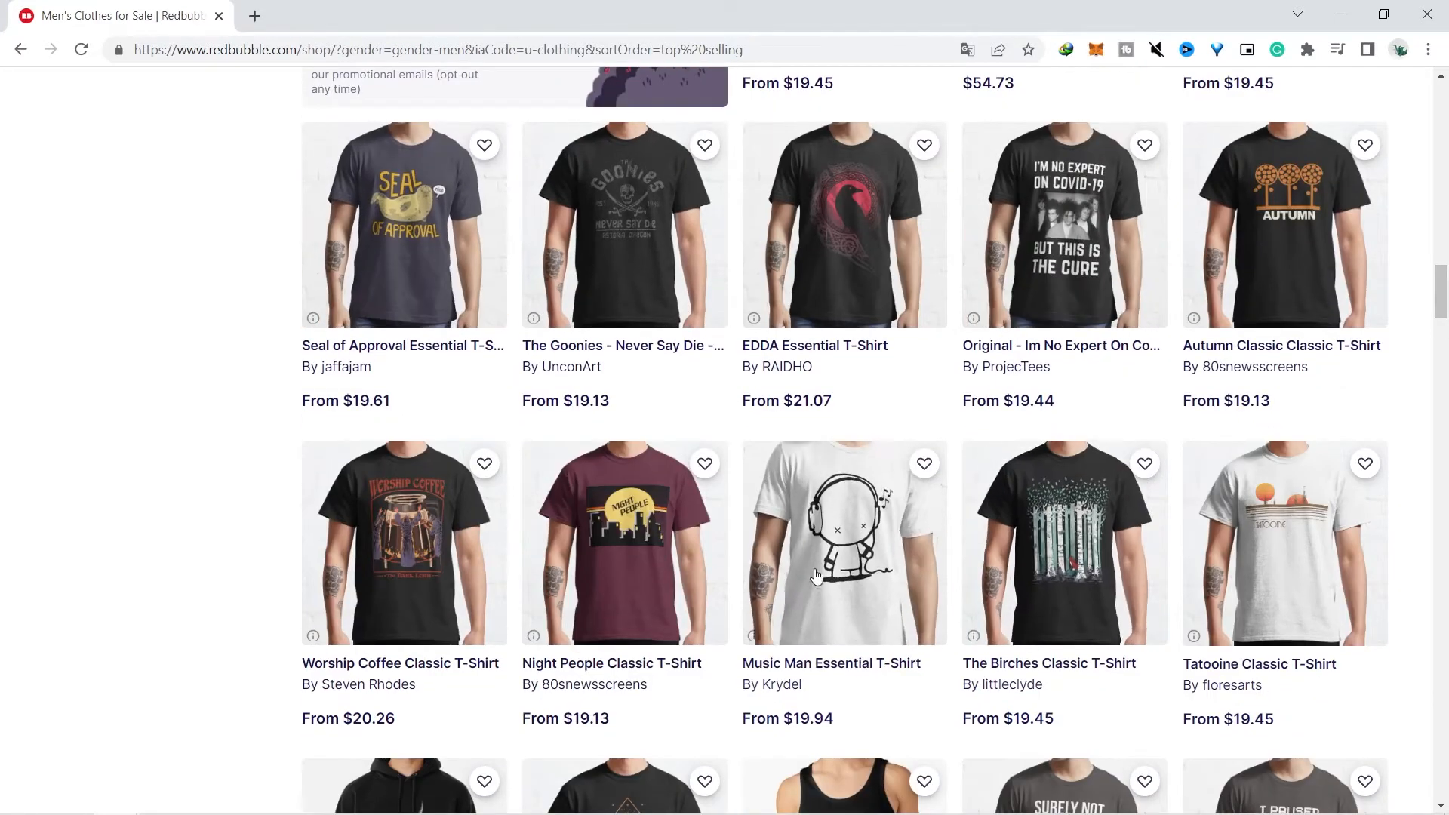
pyautogui.scroll(-7, 1445, 334)
pyautogui.scroll(-1, 1444, 334)
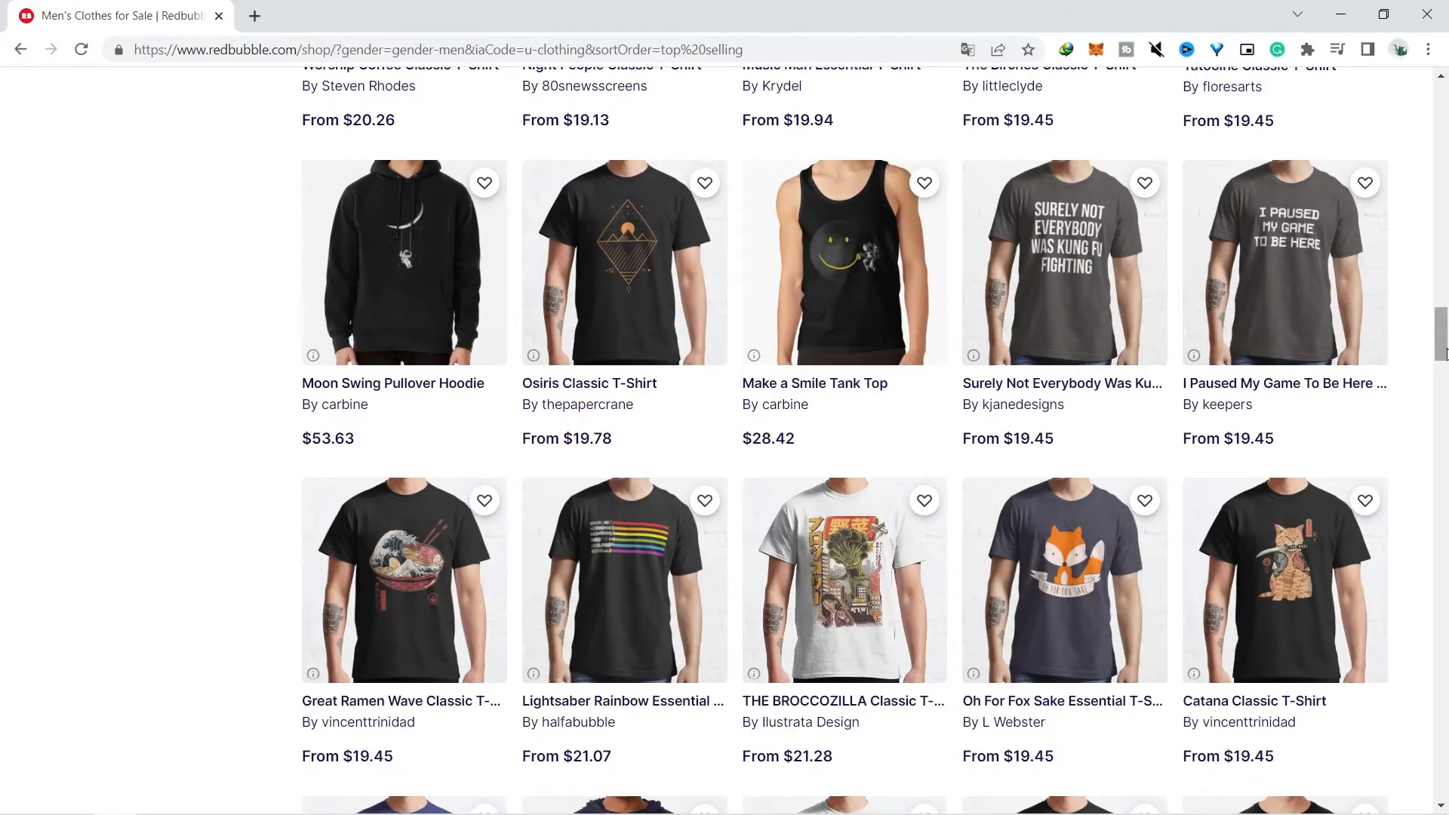
pyautogui.scroll(-8, 1206, 346)
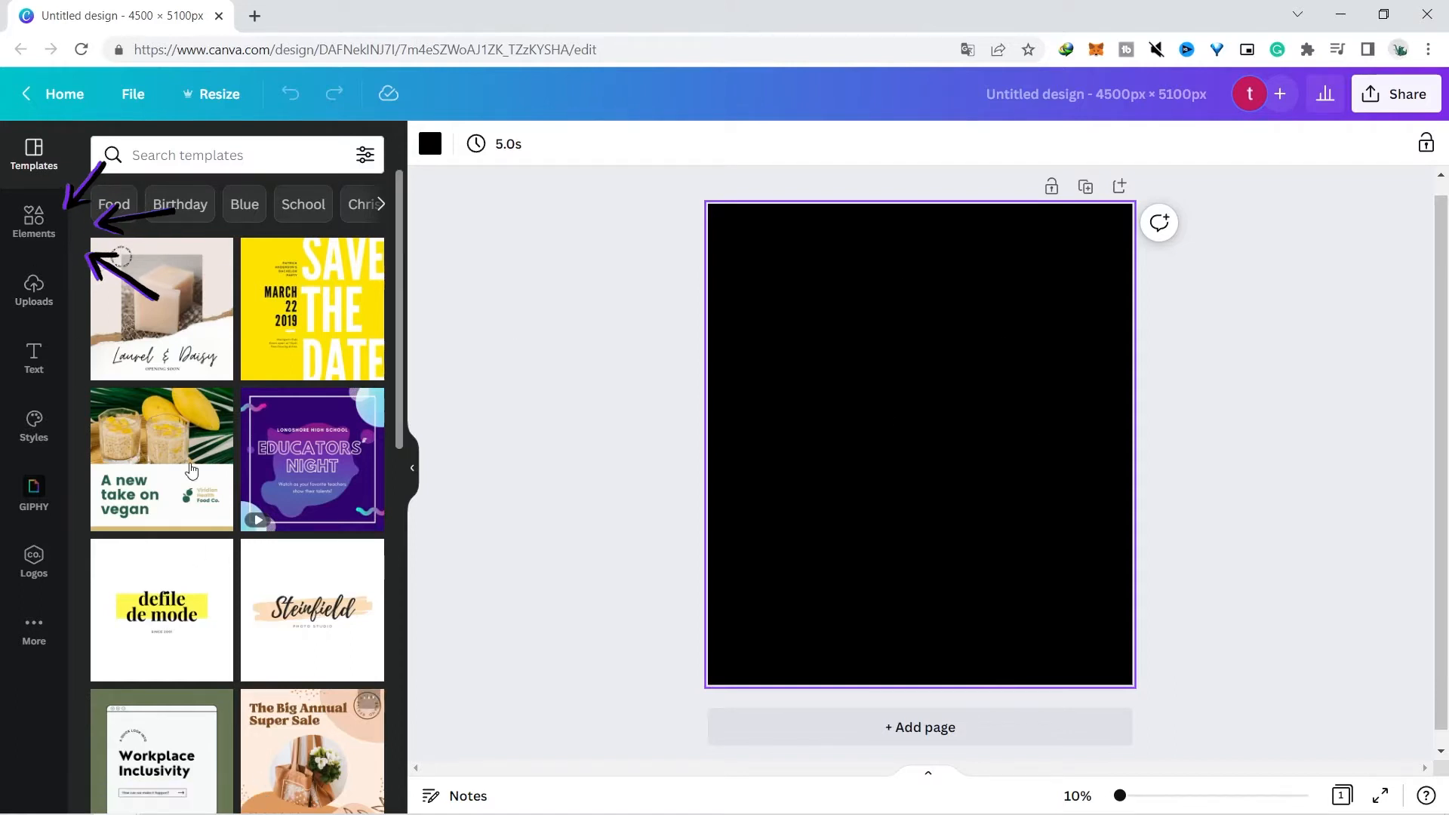
# Return to the black Canva design, search the elements for "thumbs up" and limit the results to graphics.
pyautogui.click(34, 219)
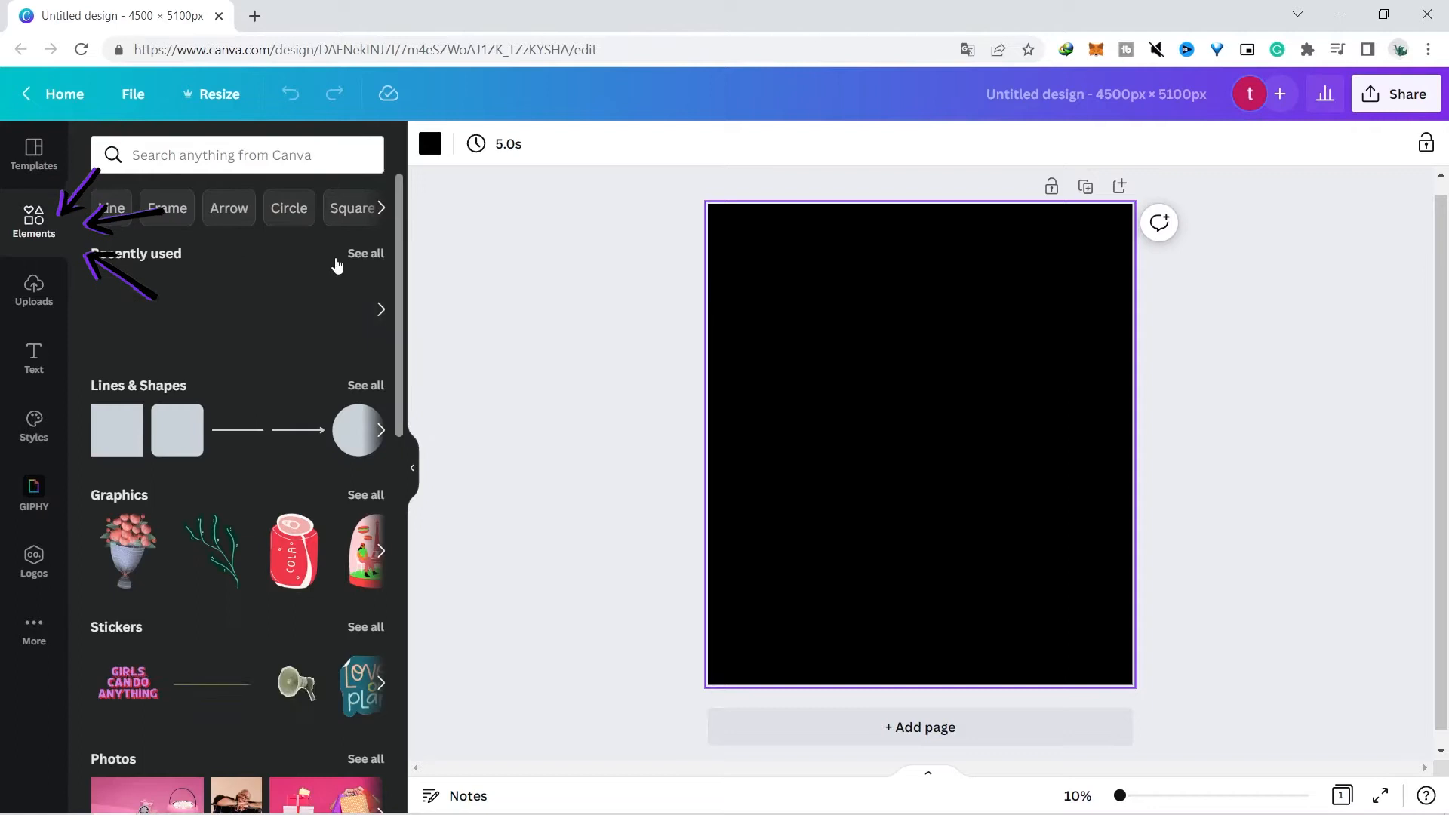
pyautogui.moveTo(401, 302); pyautogui.dragTo(424, 409)
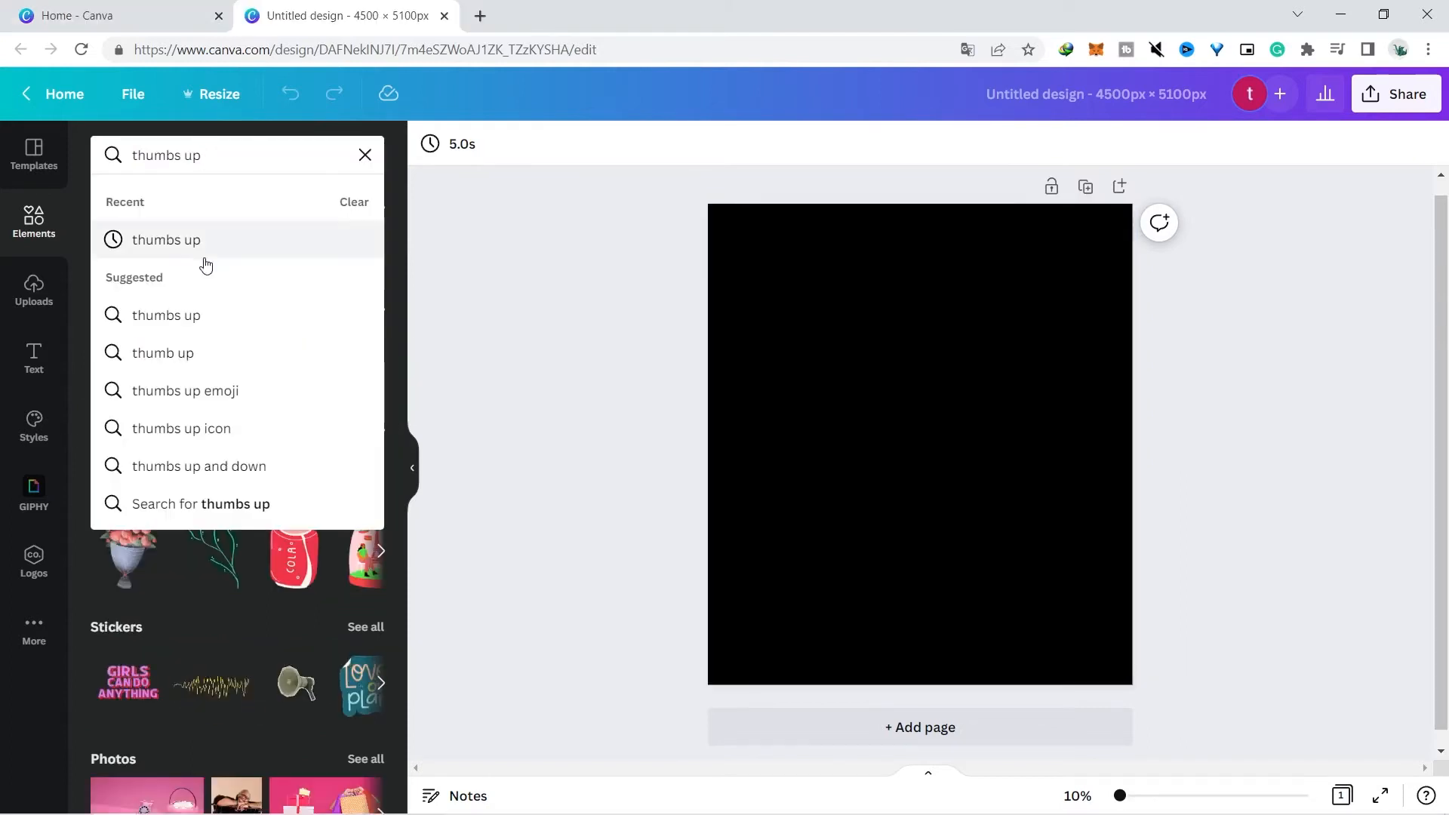
pyautogui.click(204, 253)
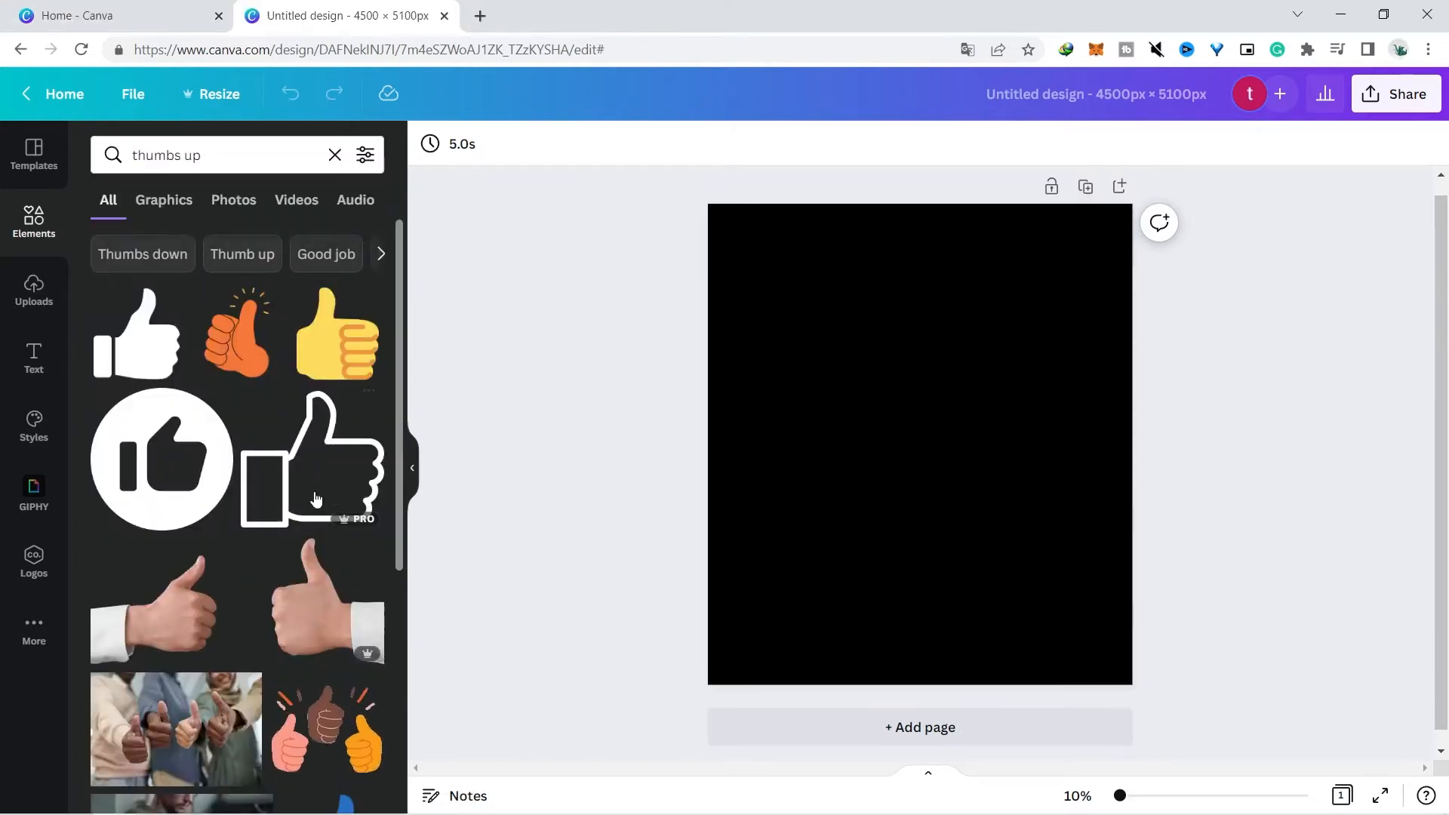
pyautogui.moveTo(402, 420); pyautogui.dragTo(412, 480)
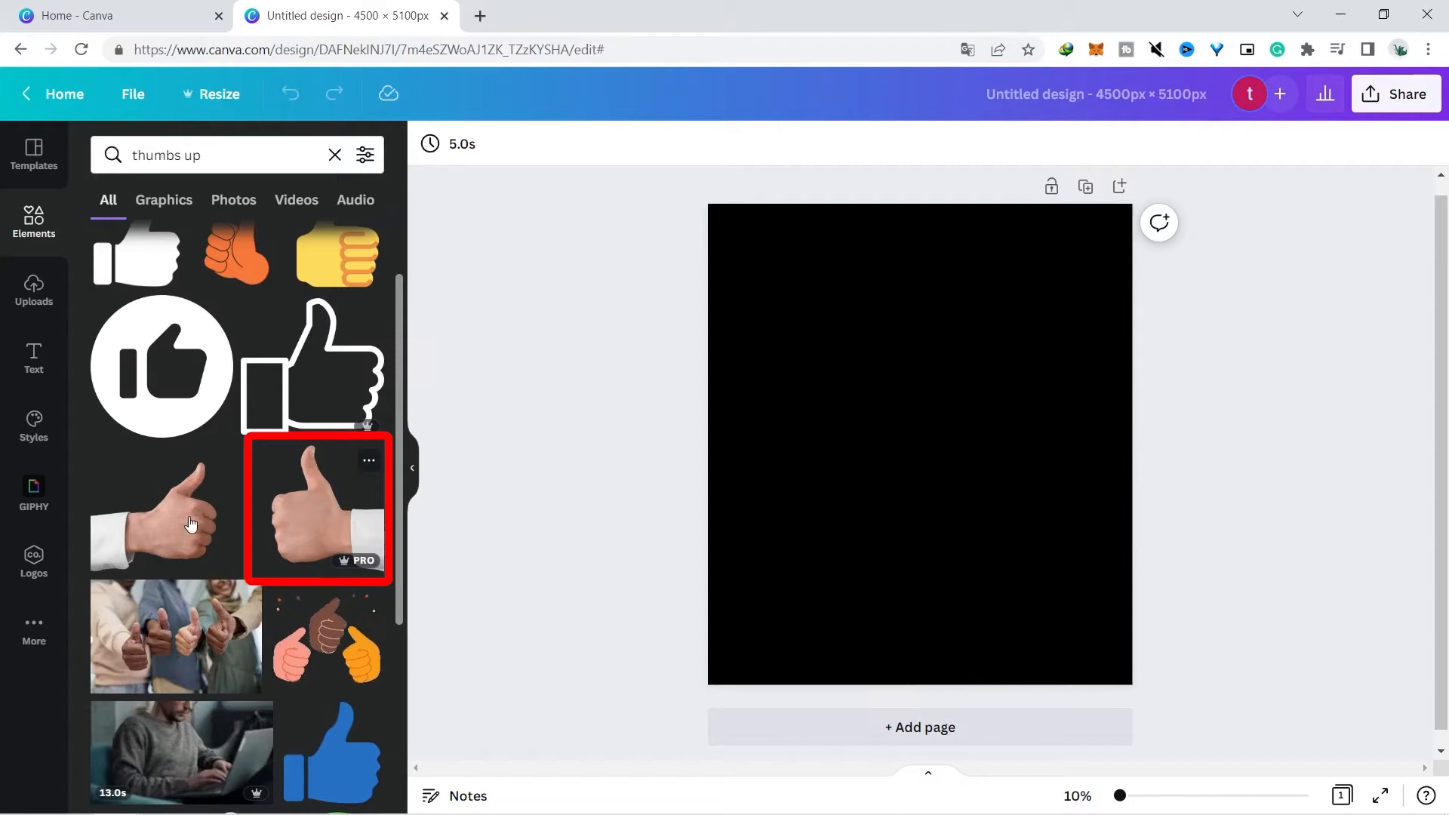
pyautogui.scroll(2, 400, 510)
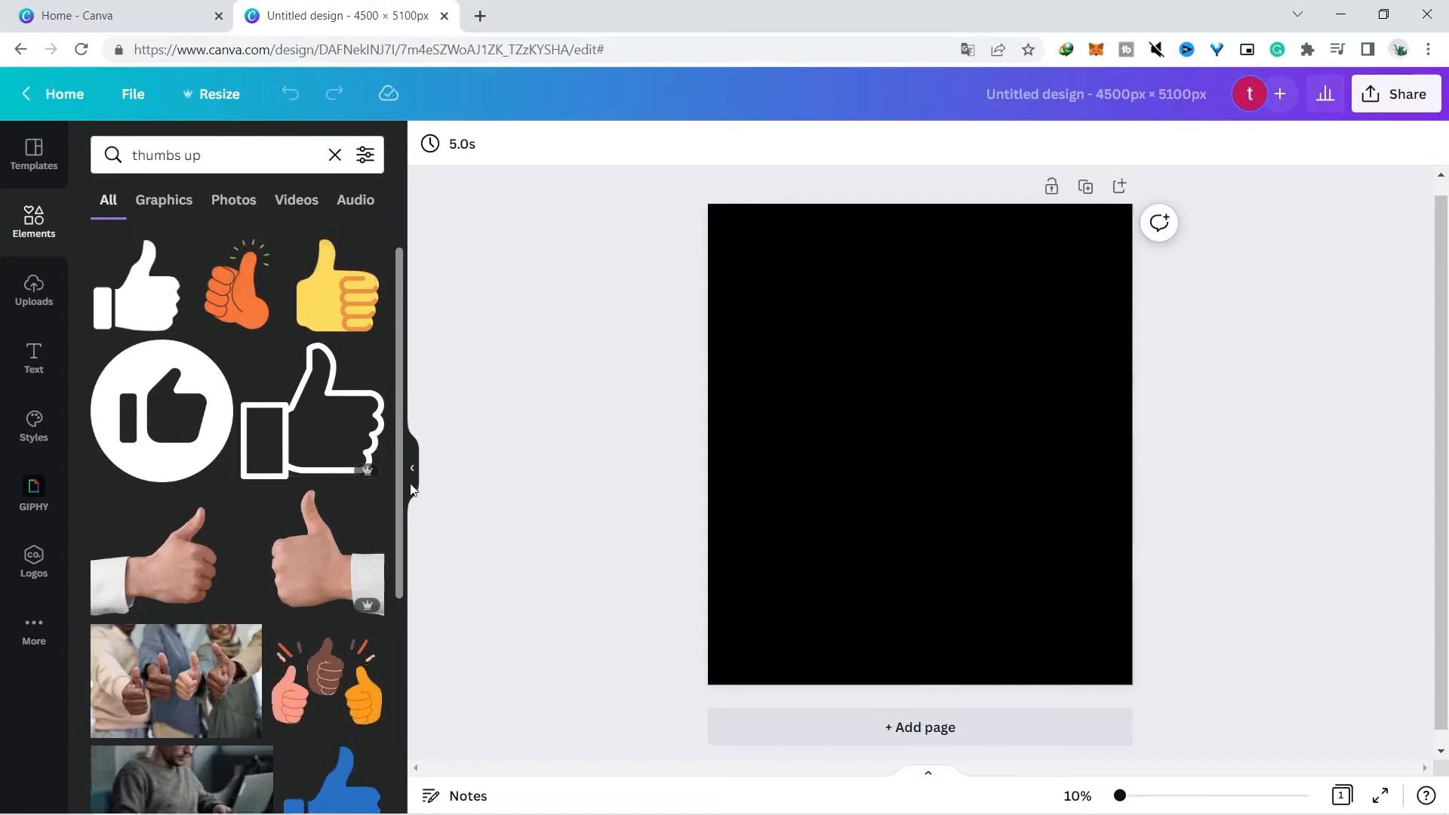
pyautogui.click(165, 201)
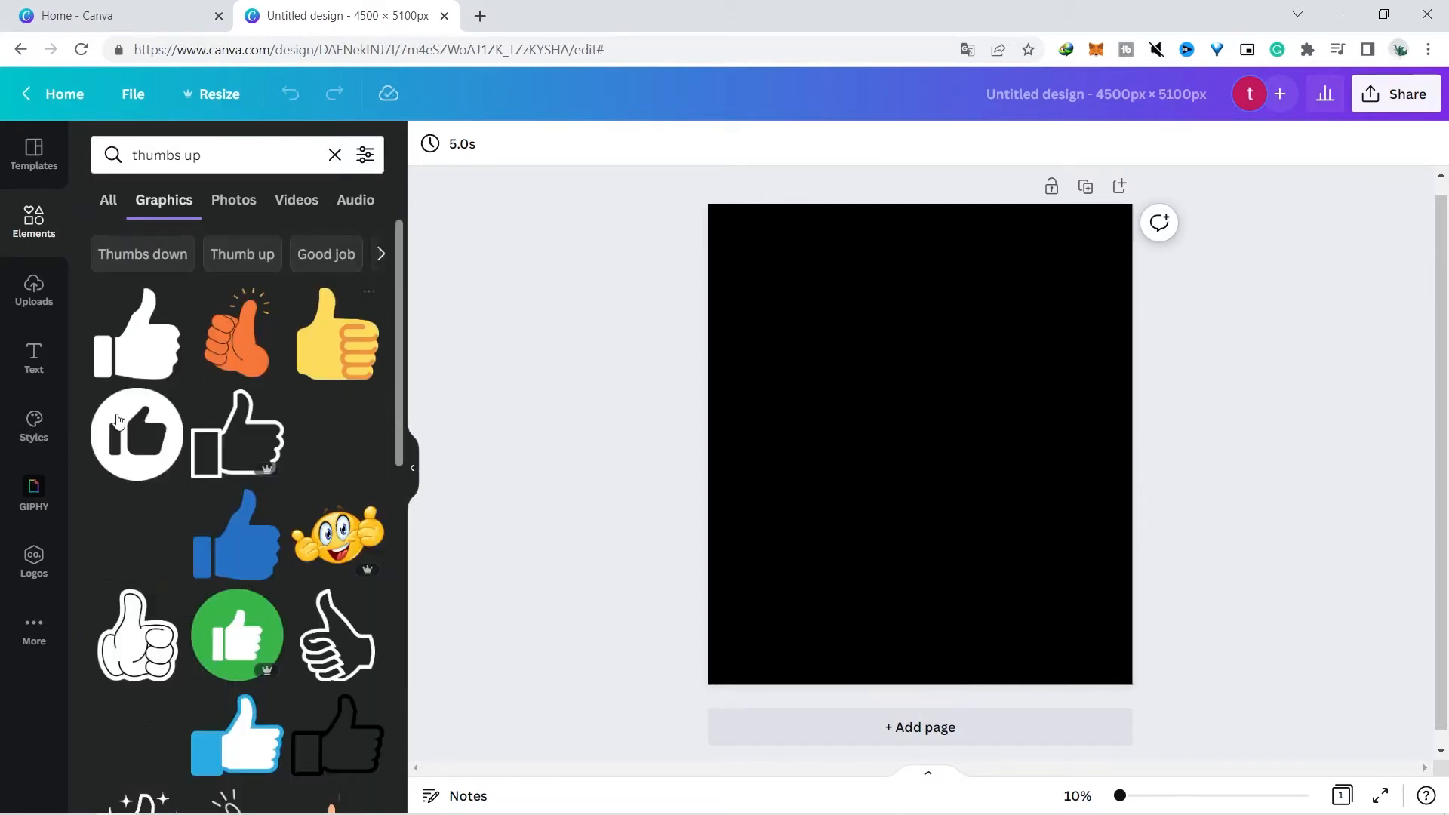
# Add the solid blue thumbs-up graphic from the search results to the black page.
pyautogui.moveTo(398, 417); pyautogui.dragTo(398, 478)
pyautogui.scroll(2, 315, 353)
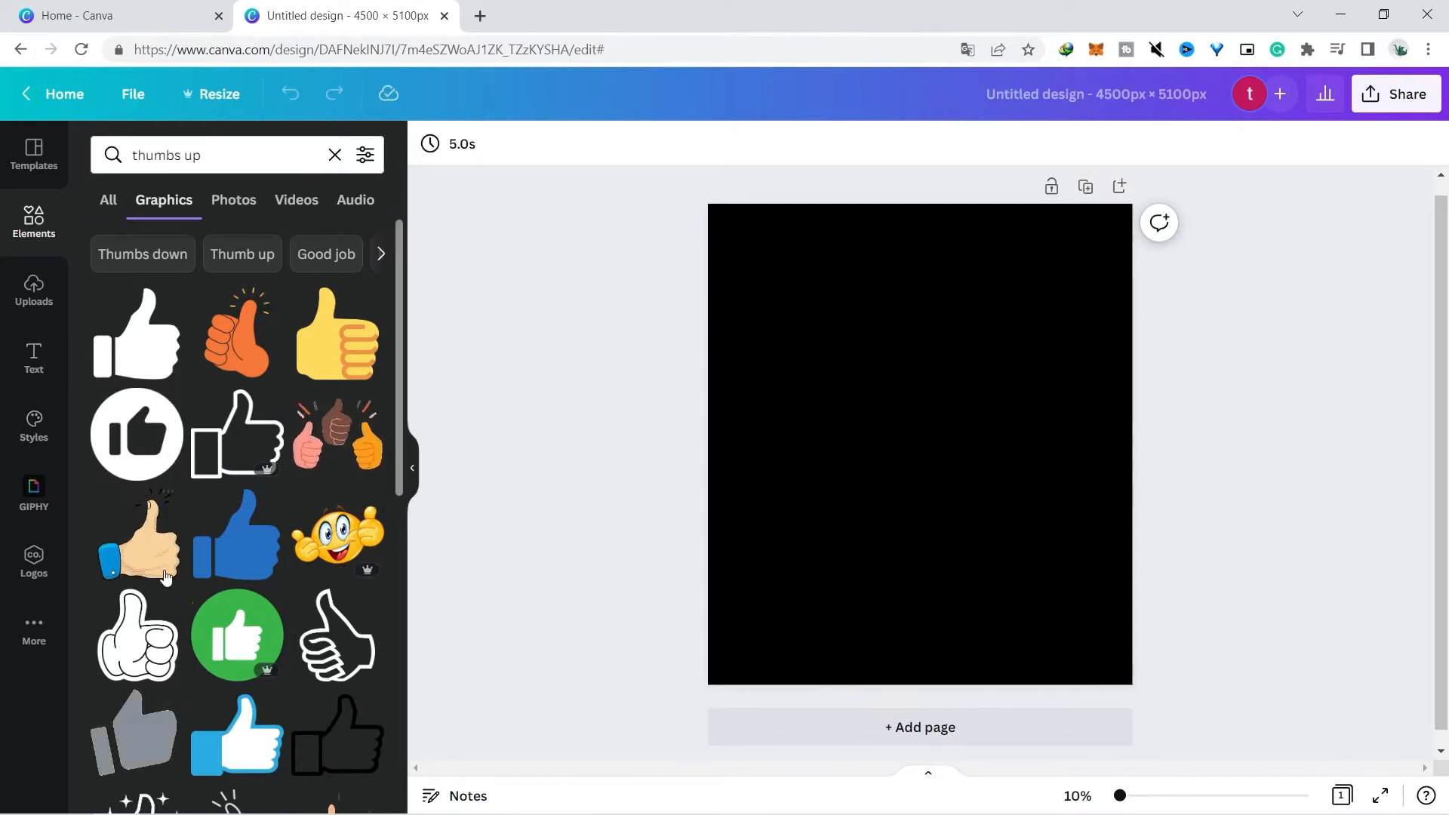
pyautogui.click(244, 555)
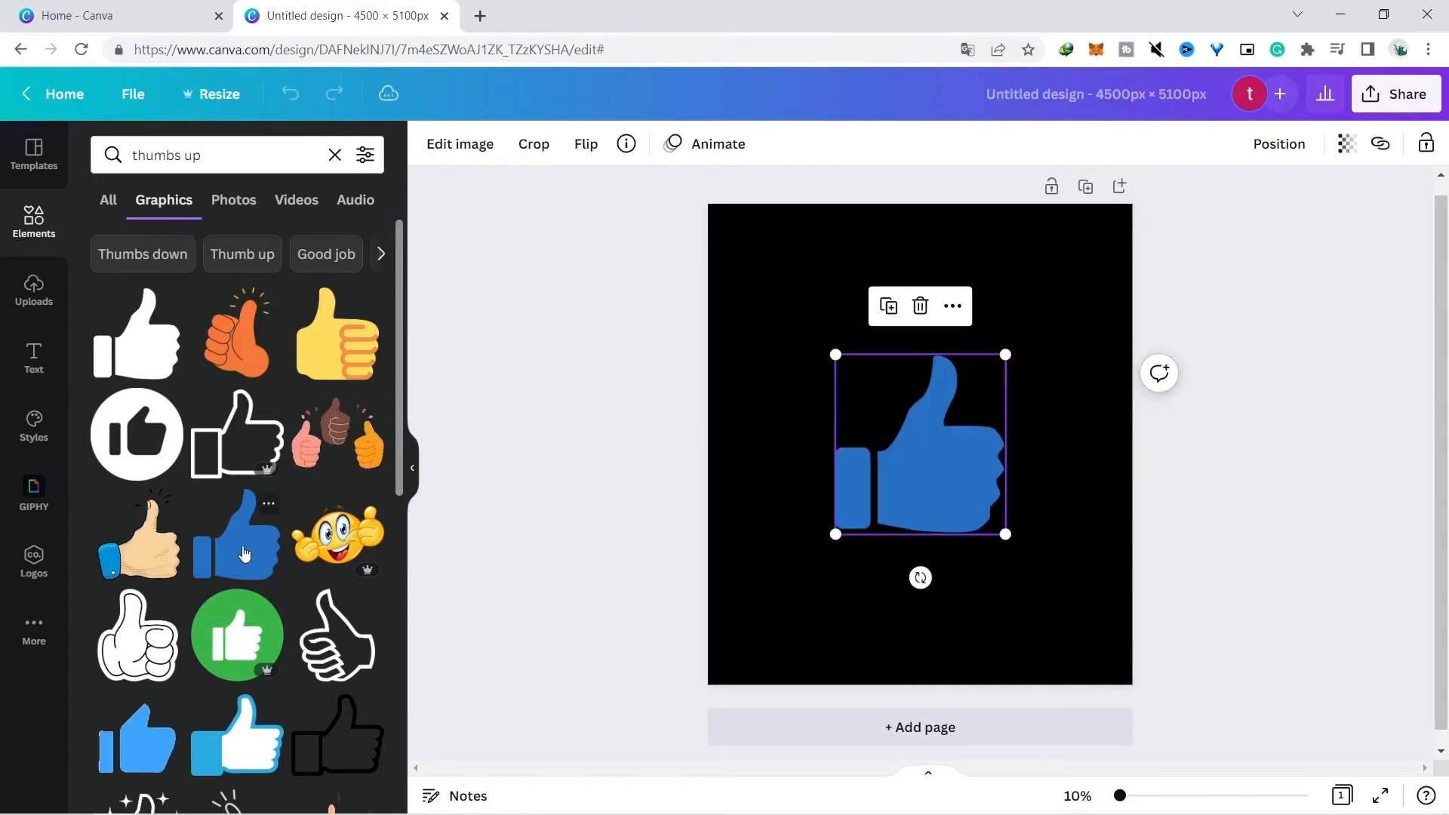
# Explore elements related to the blue thumbs-up graphic through similar items, its source pixabay and the keyword "hand".
pyautogui.click(674, 144)
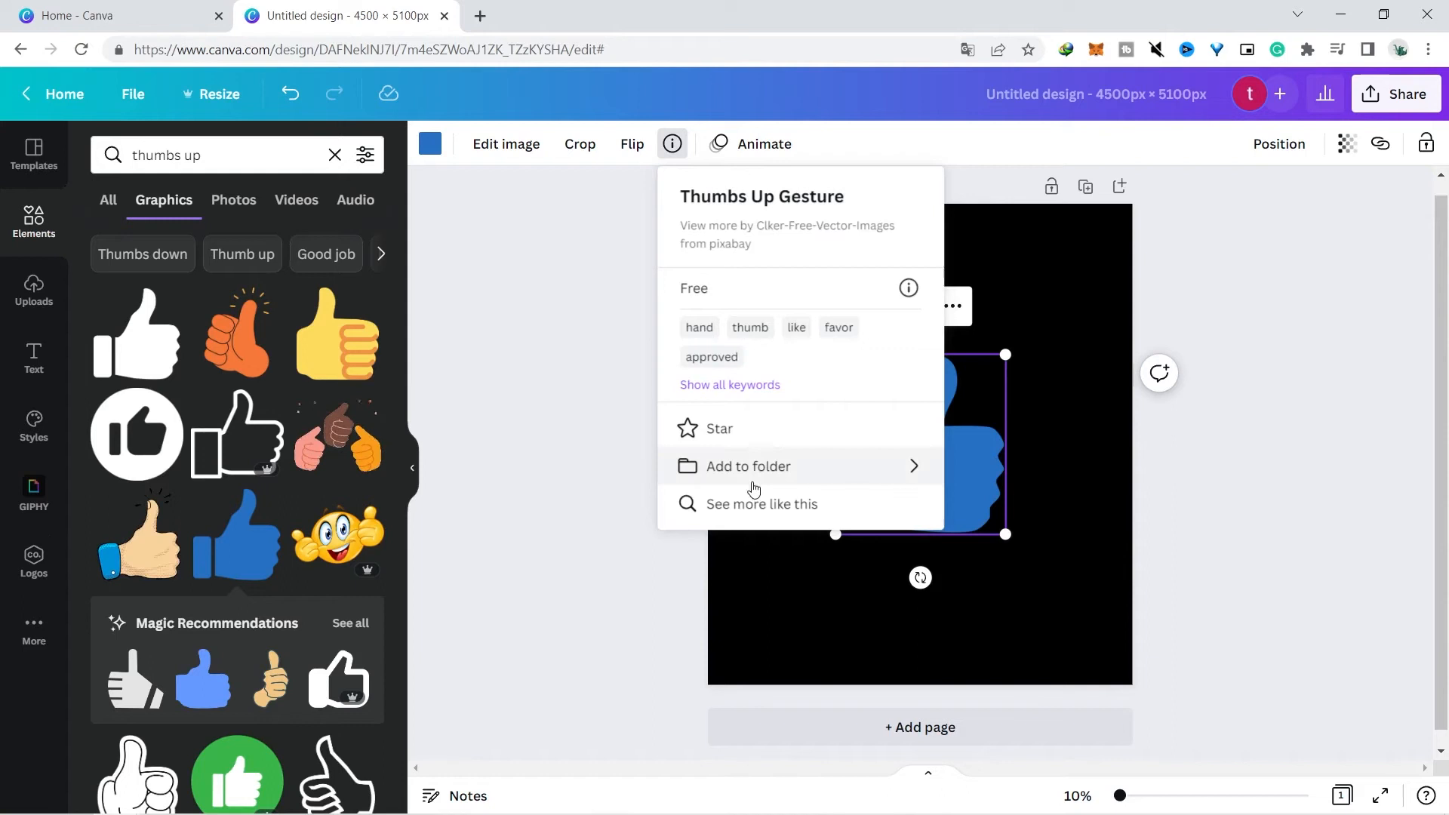
pyautogui.click(762, 504)
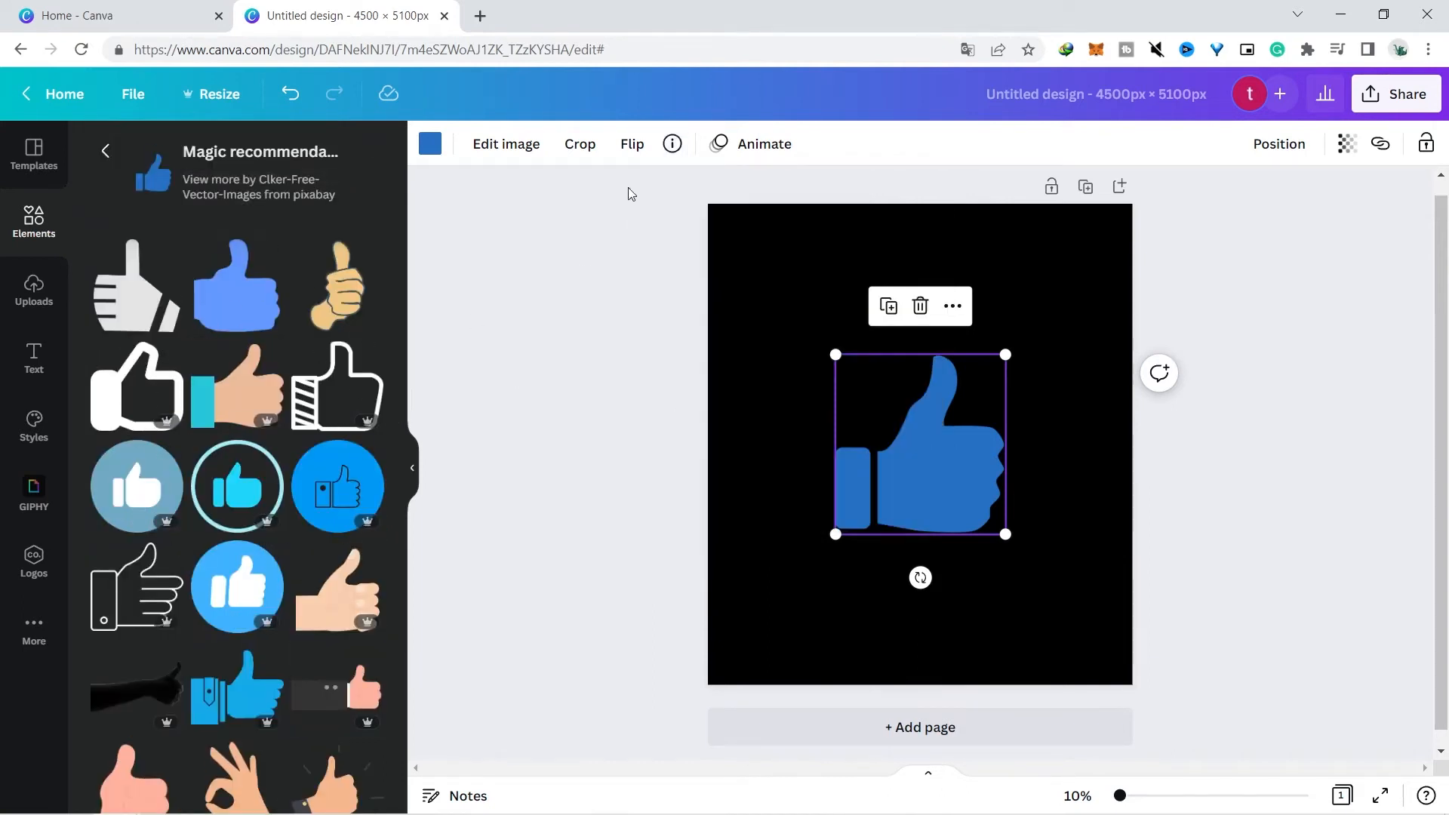
pyautogui.click(674, 144)
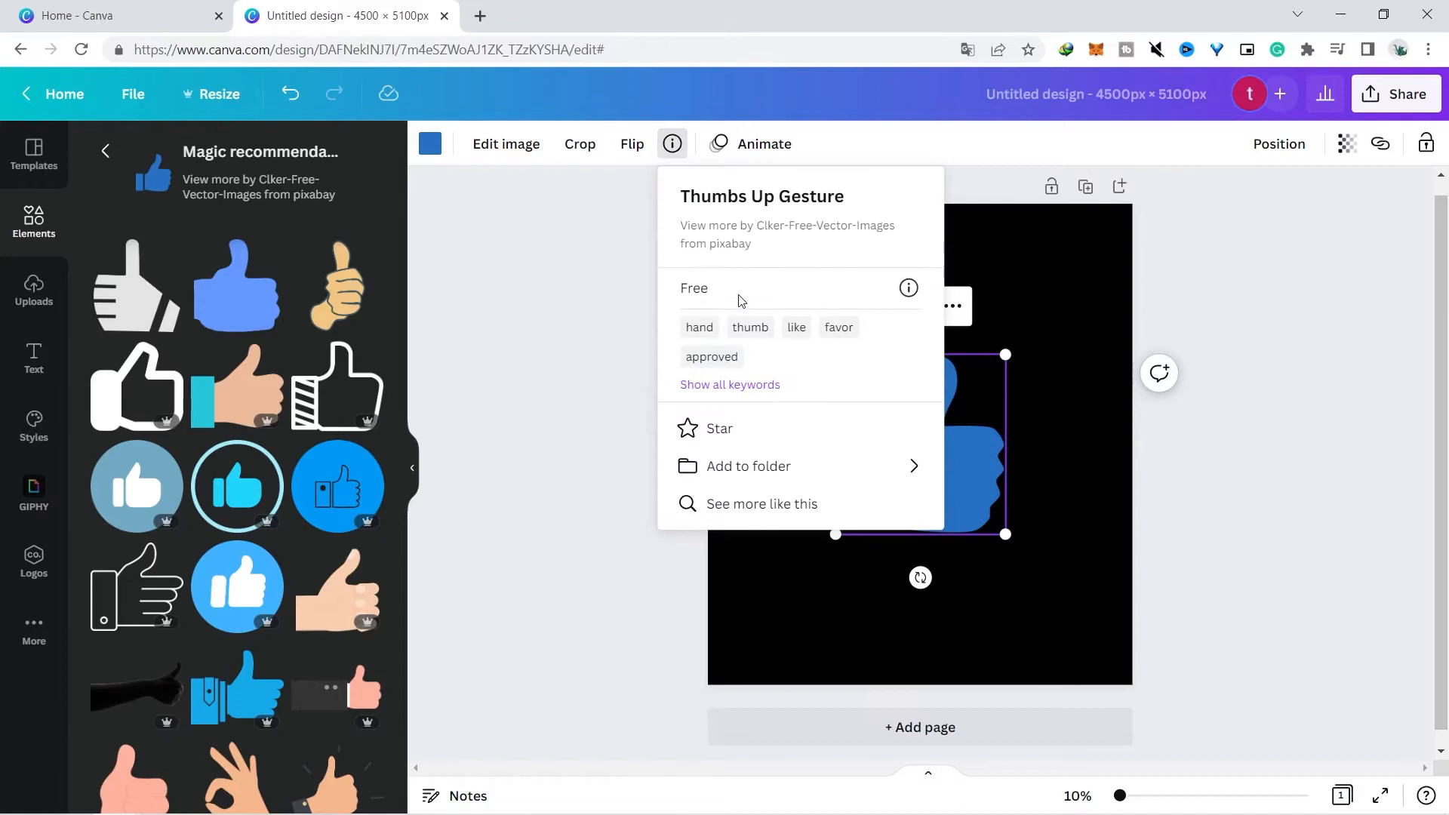
pyautogui.click(736, 243)
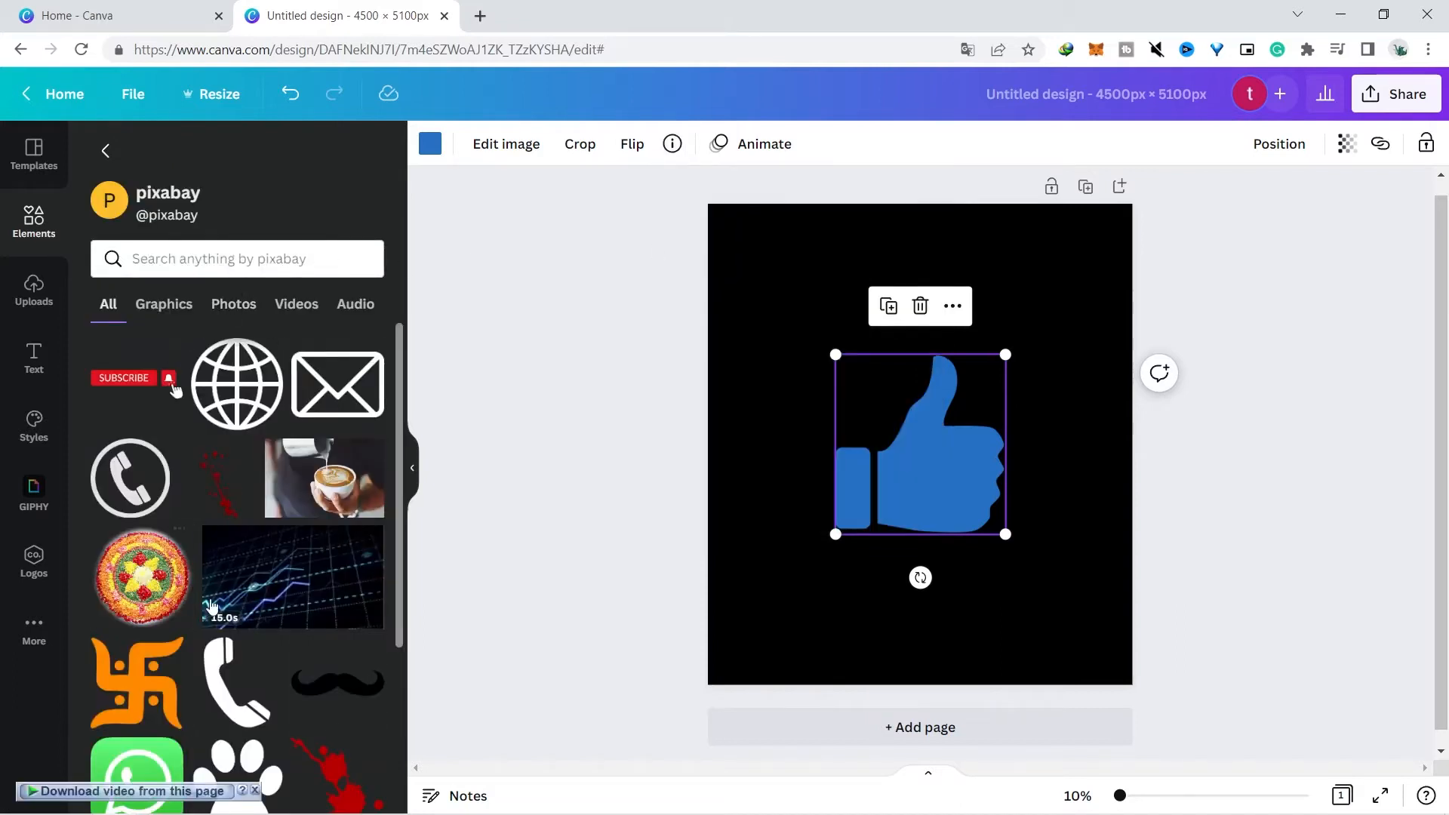
pyautogui.click(680, 150)
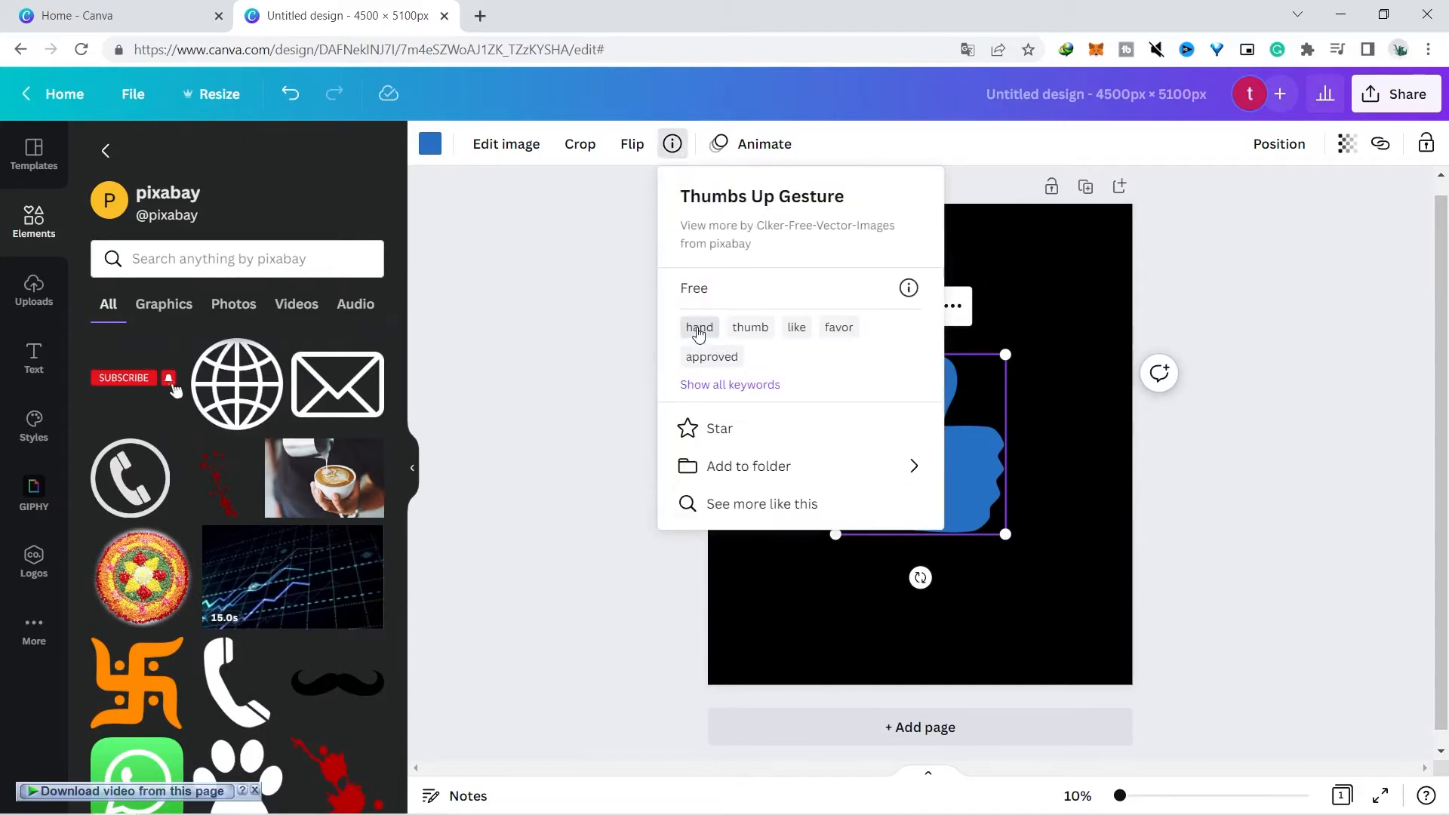
pyautogui.click(698, 332)
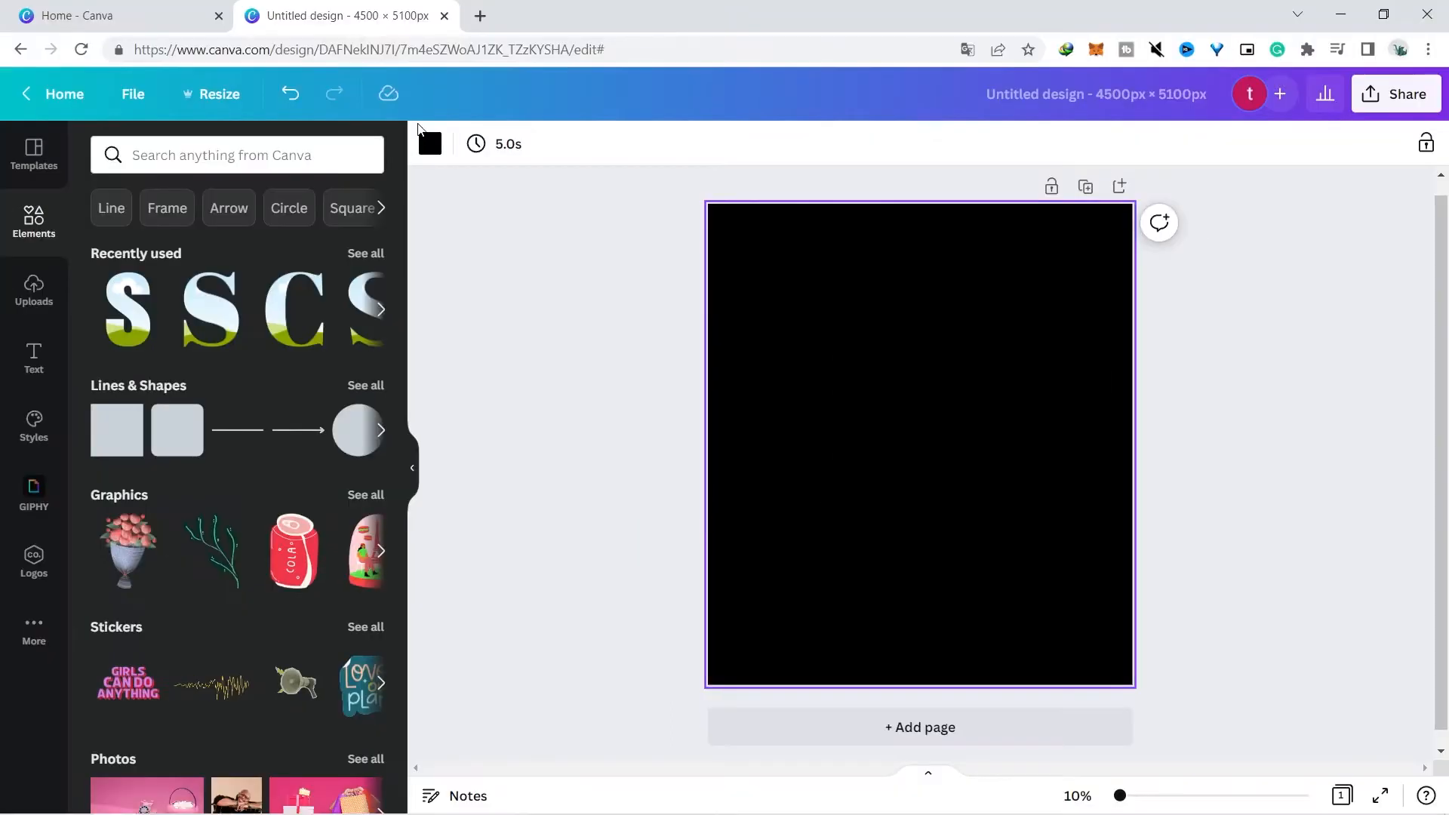
# Set the page background colour to white.
pyautogui.click(428, 145)
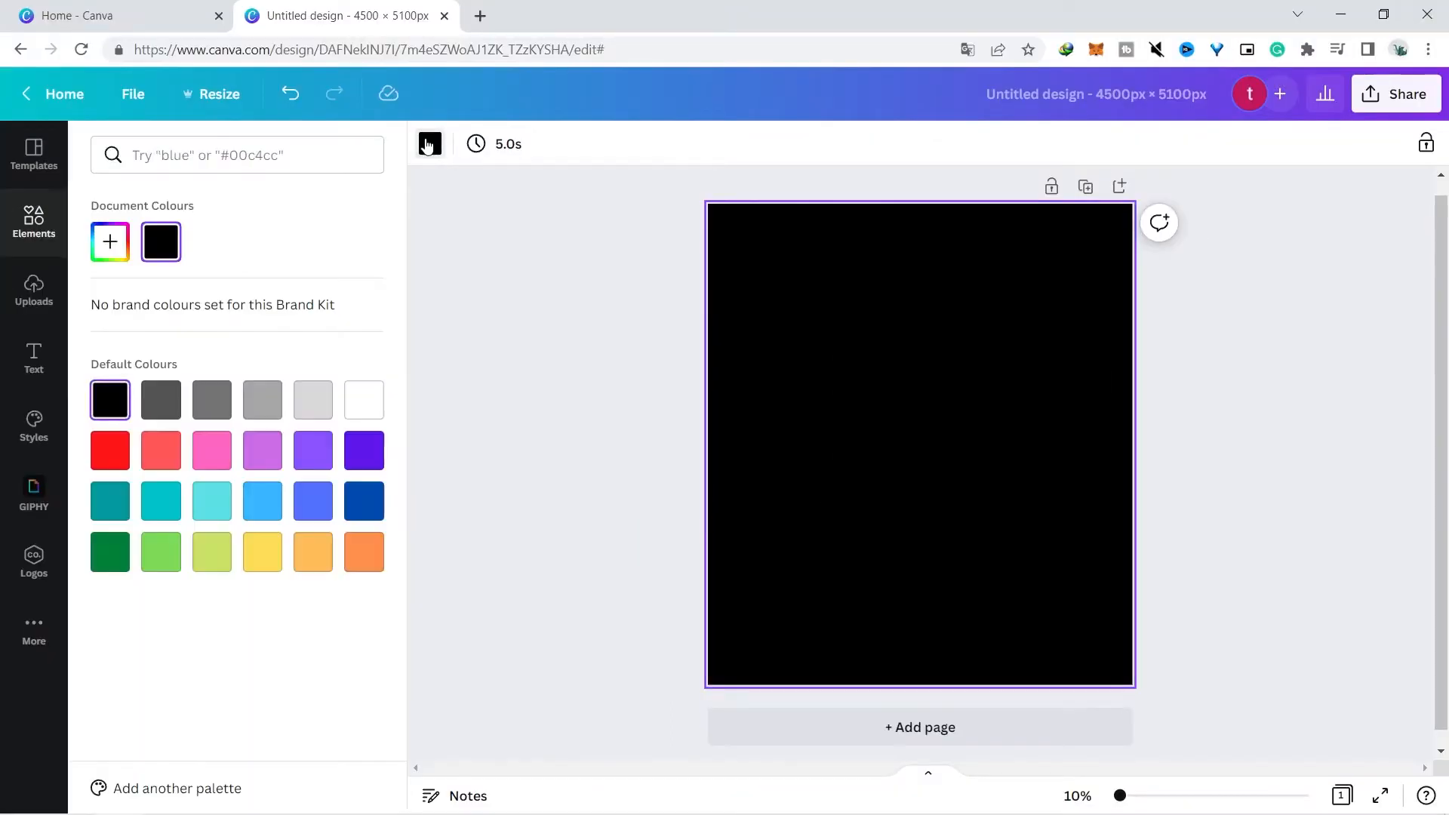
pyautogui.click(381, 400)
pyautogui.click(575, 337)
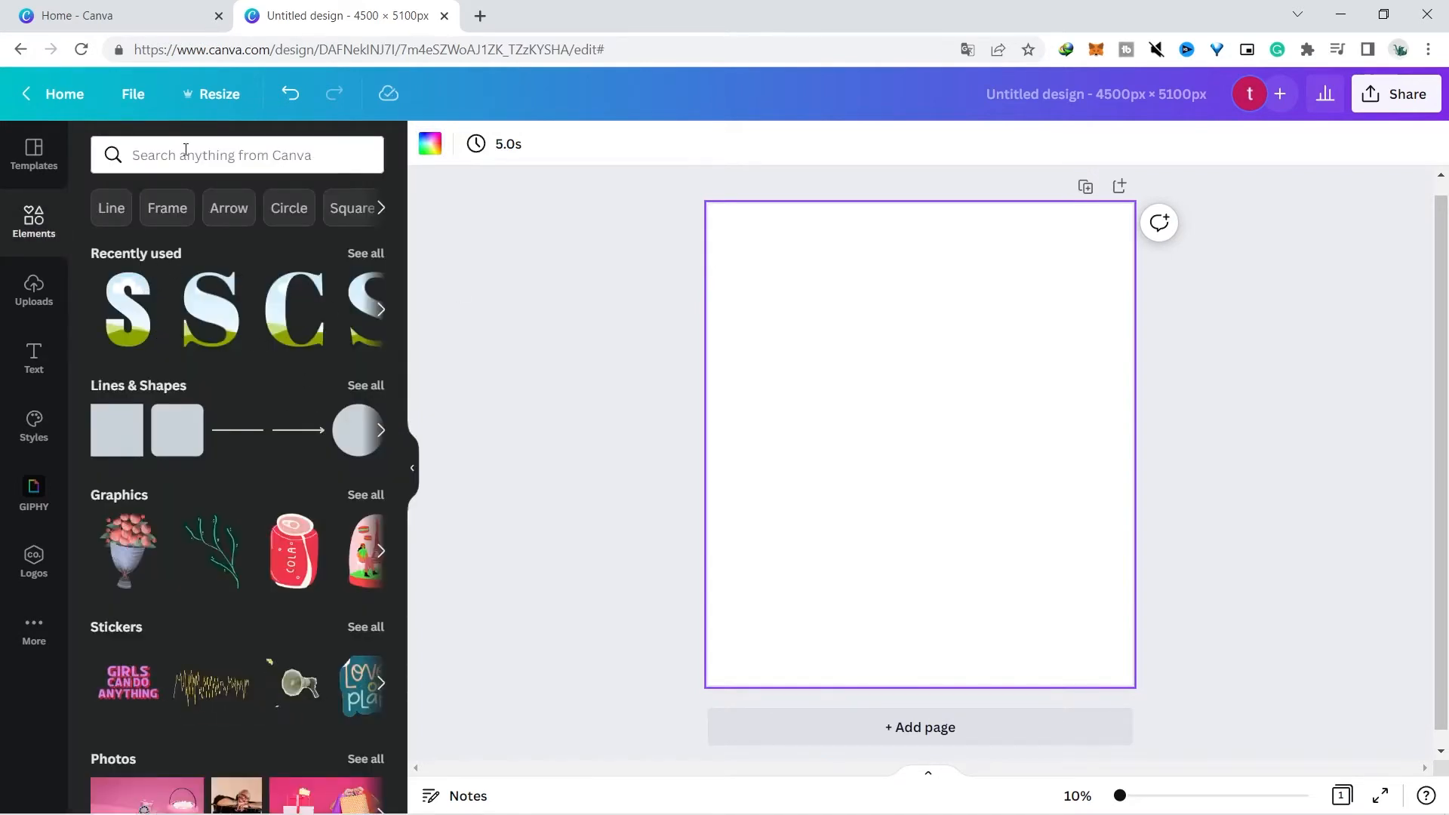
# Search the elements for "alphabet frame", add a bold S letter frame and shrink it near the page's left edge.
pyautogui.click(209, 142)
pyautogui.write('alphabet frame')
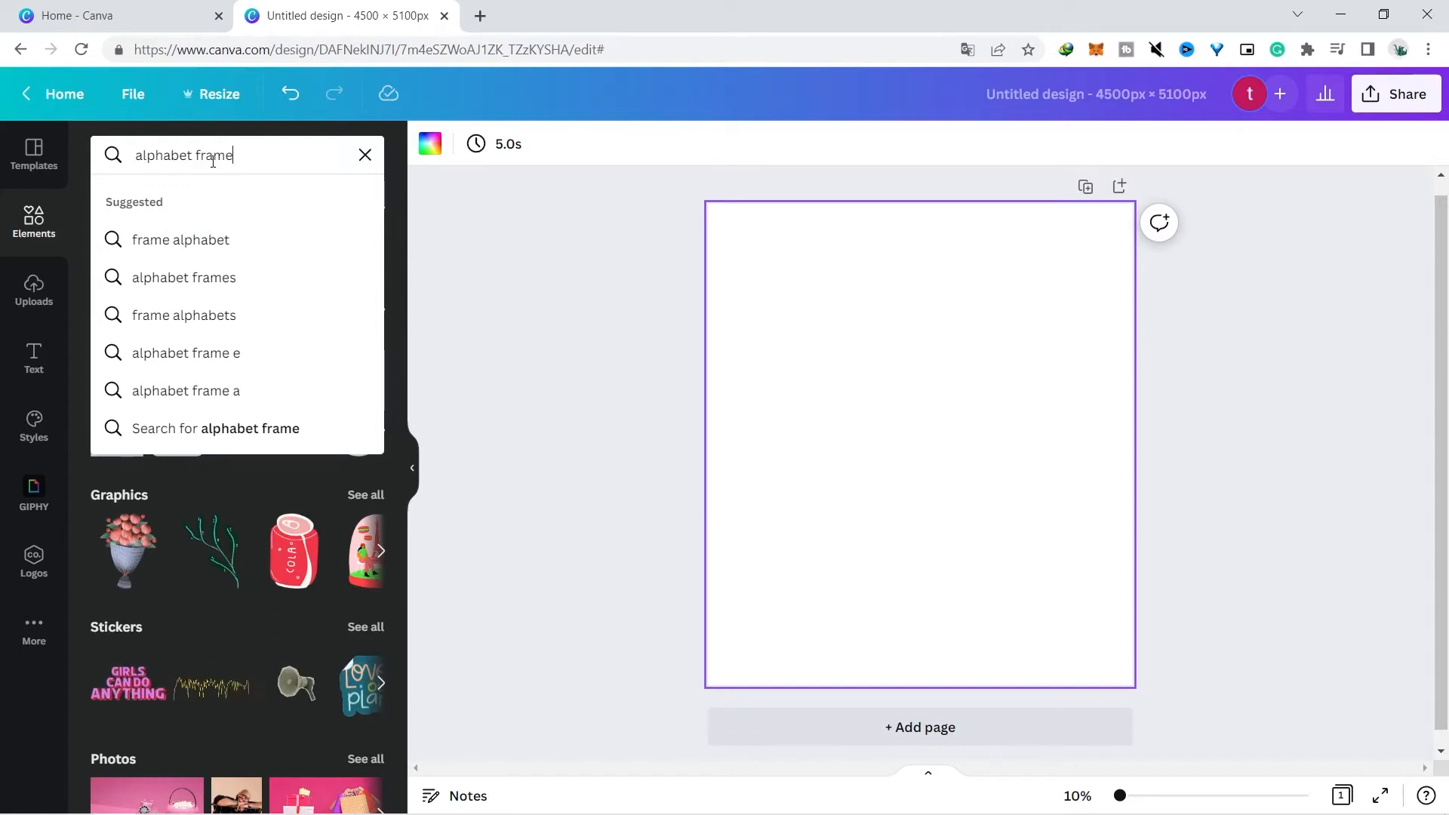
pyautogui.press('Return')
pyautogui.scroll(-10, 397, 714)
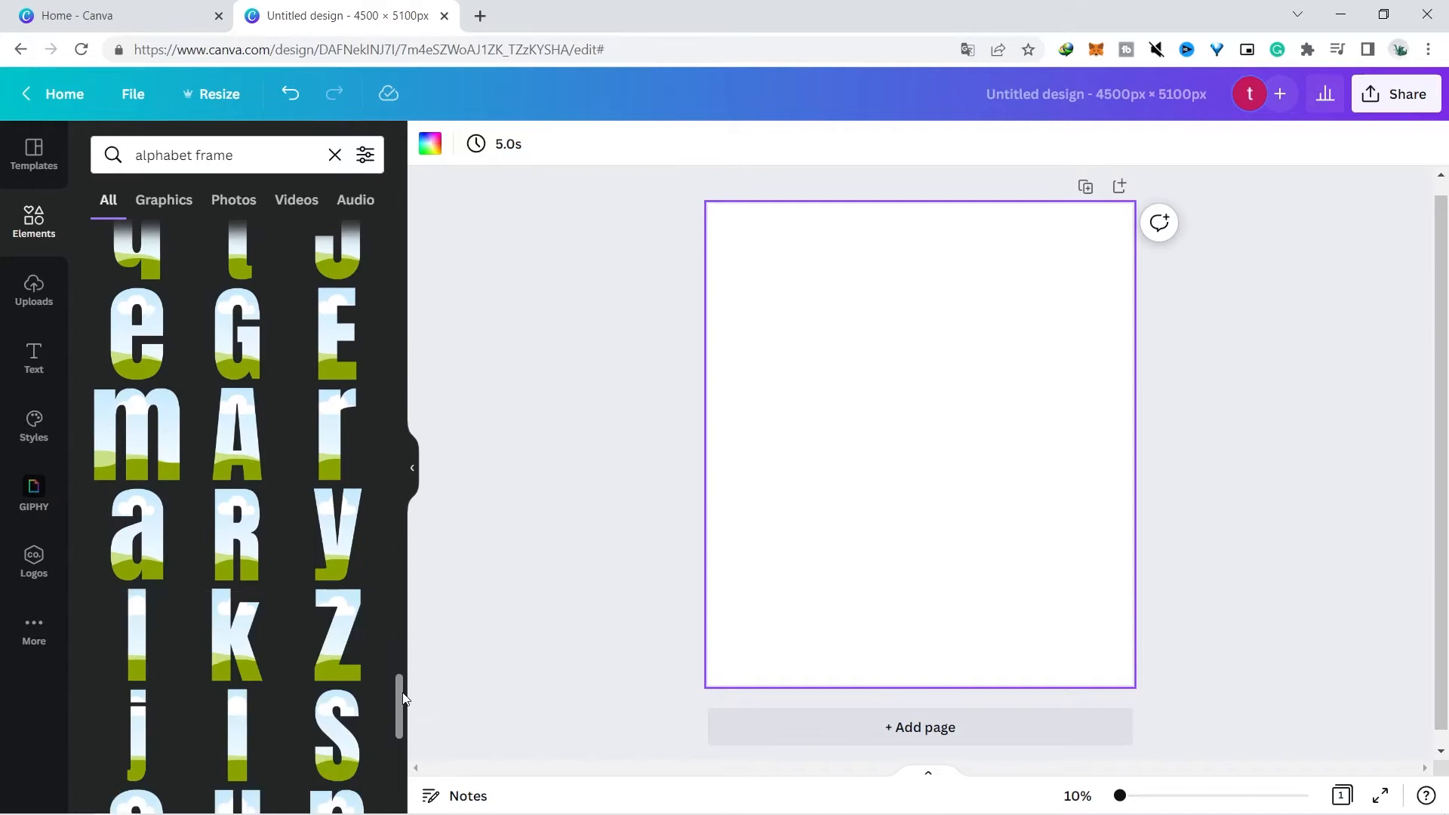
pyautogui.moveTo(402, 700); pyautogui.dragTo(404, 739)
pyautogui.click(149, 489)
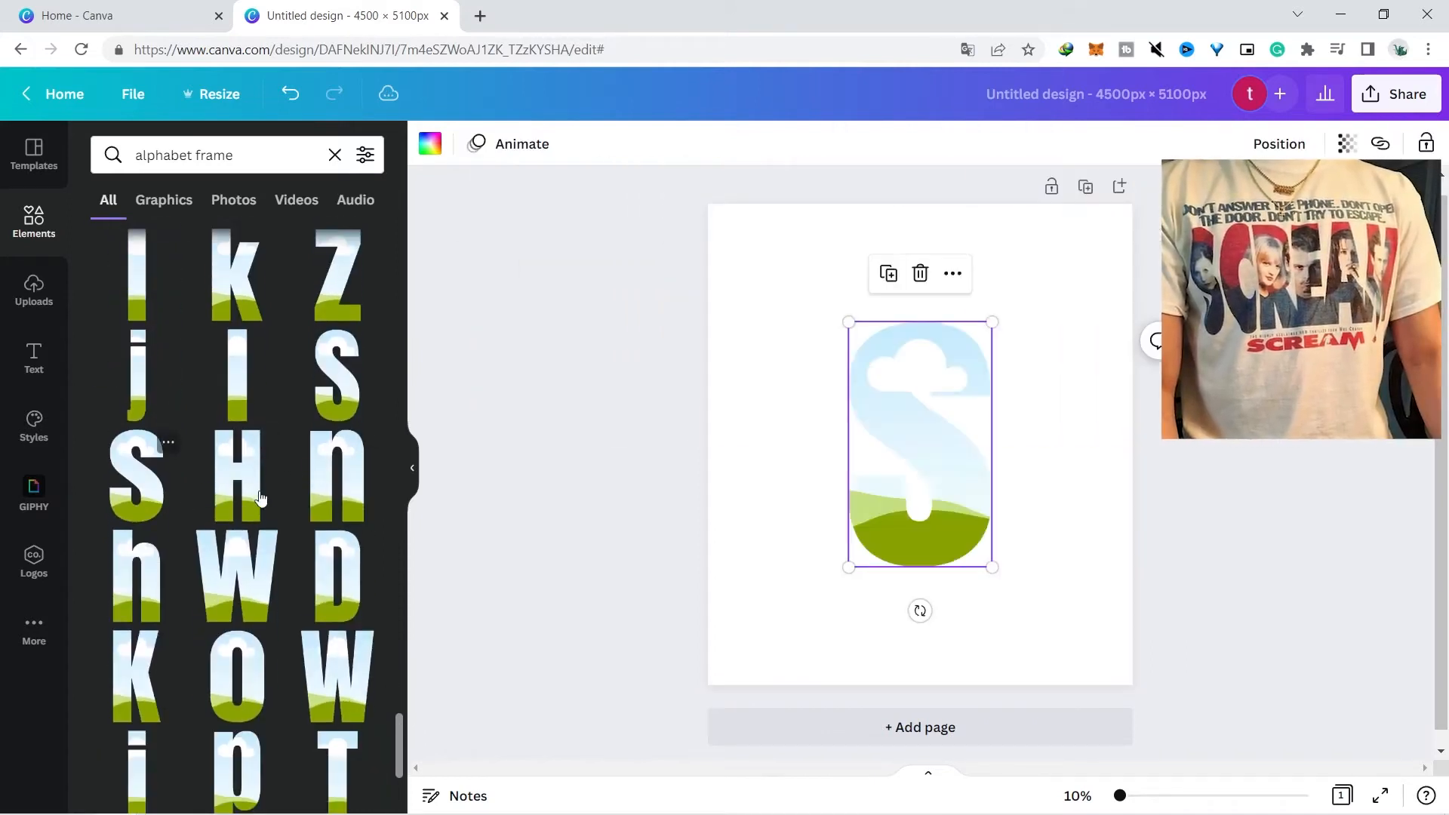
pyautogui.moveTo(990, 570); pyautogui.dragTo(765, 454)
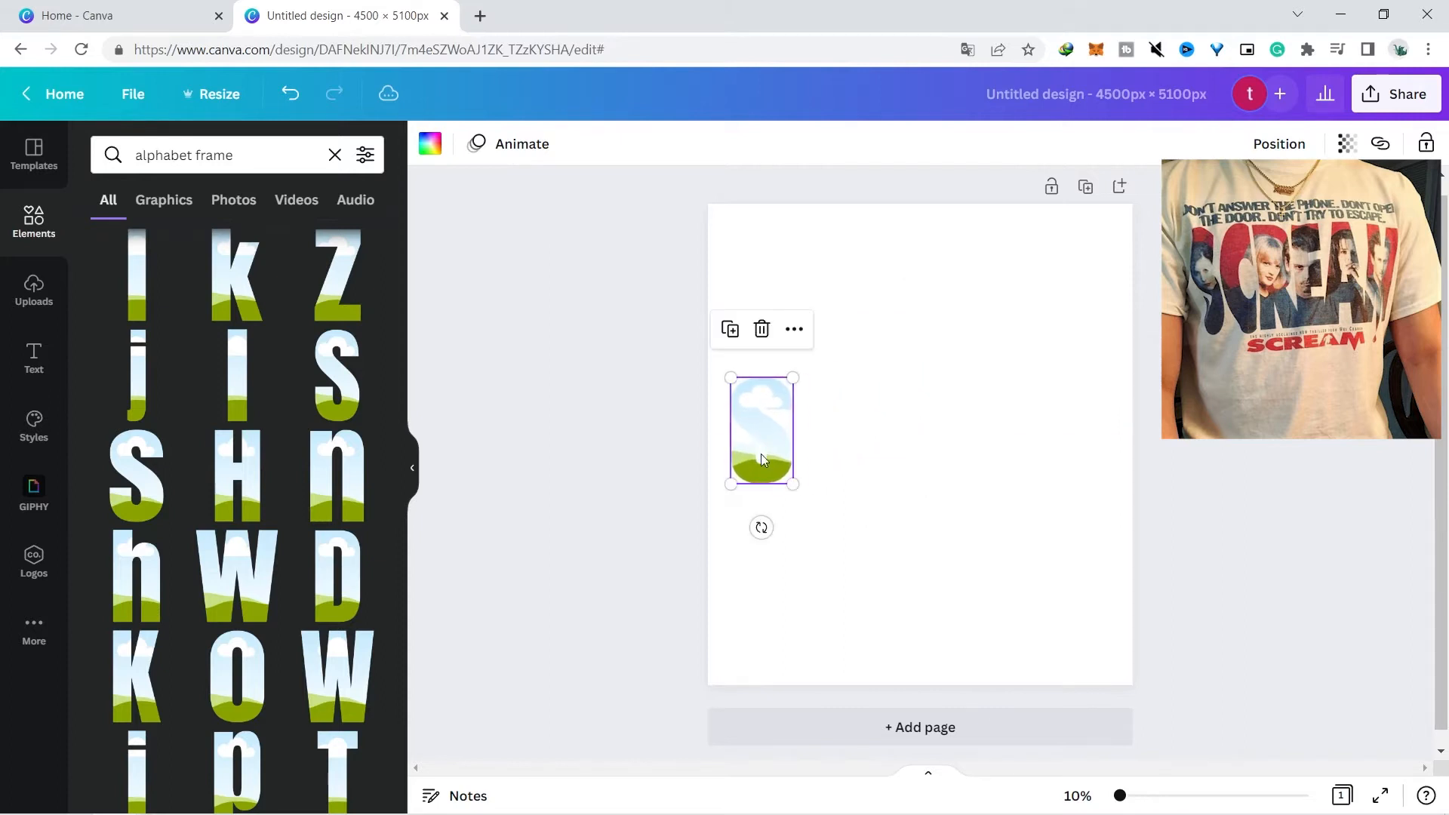
# Add a bold C letter frame from an "alphabet frame c" search and fit it beside the S at matching height.
pyautogui.moveTo(398, 726); pyautogui.dragTo(413, 694)
pyautogui.click(248, 159)
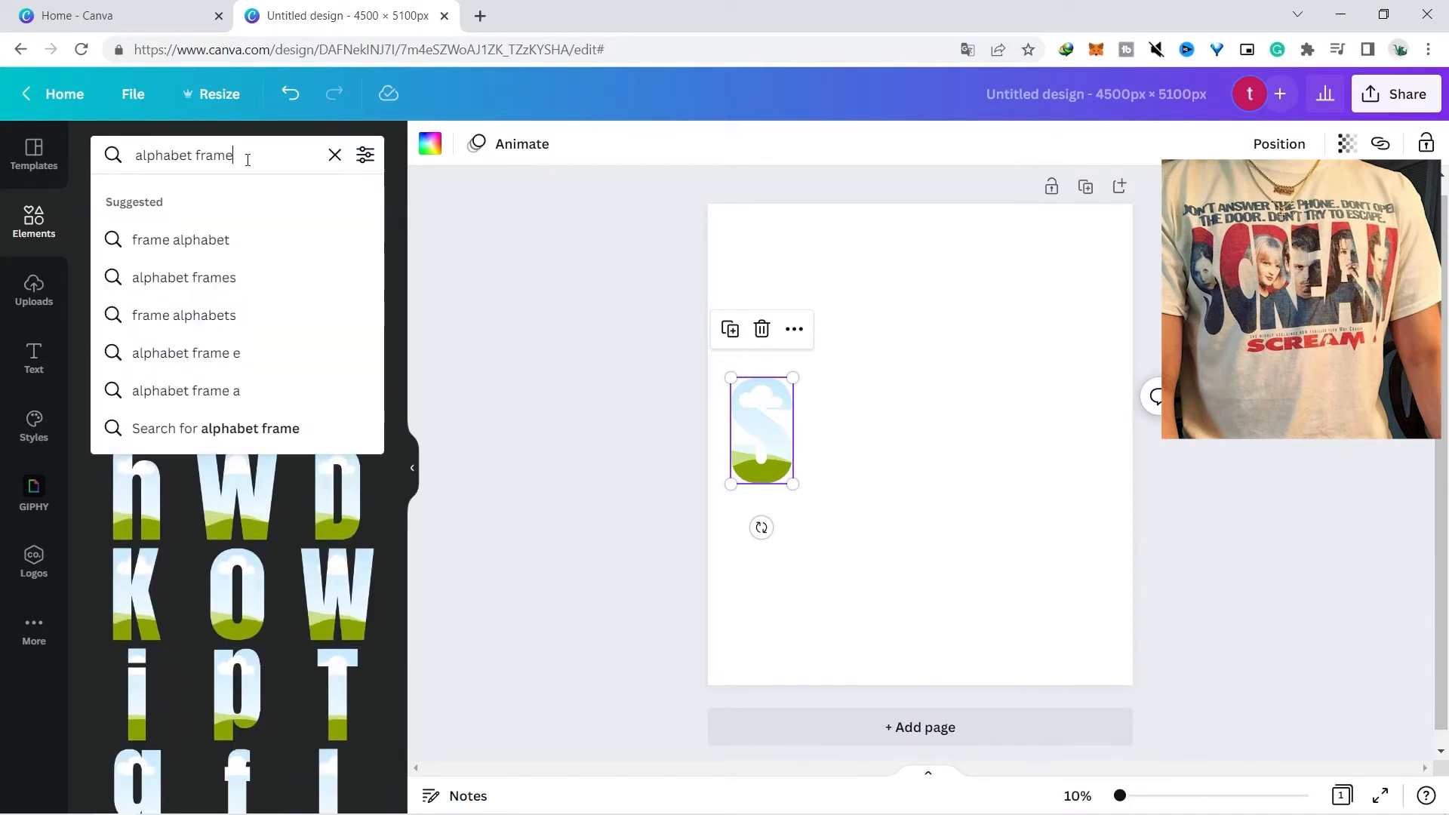
pyautogui.write('c')
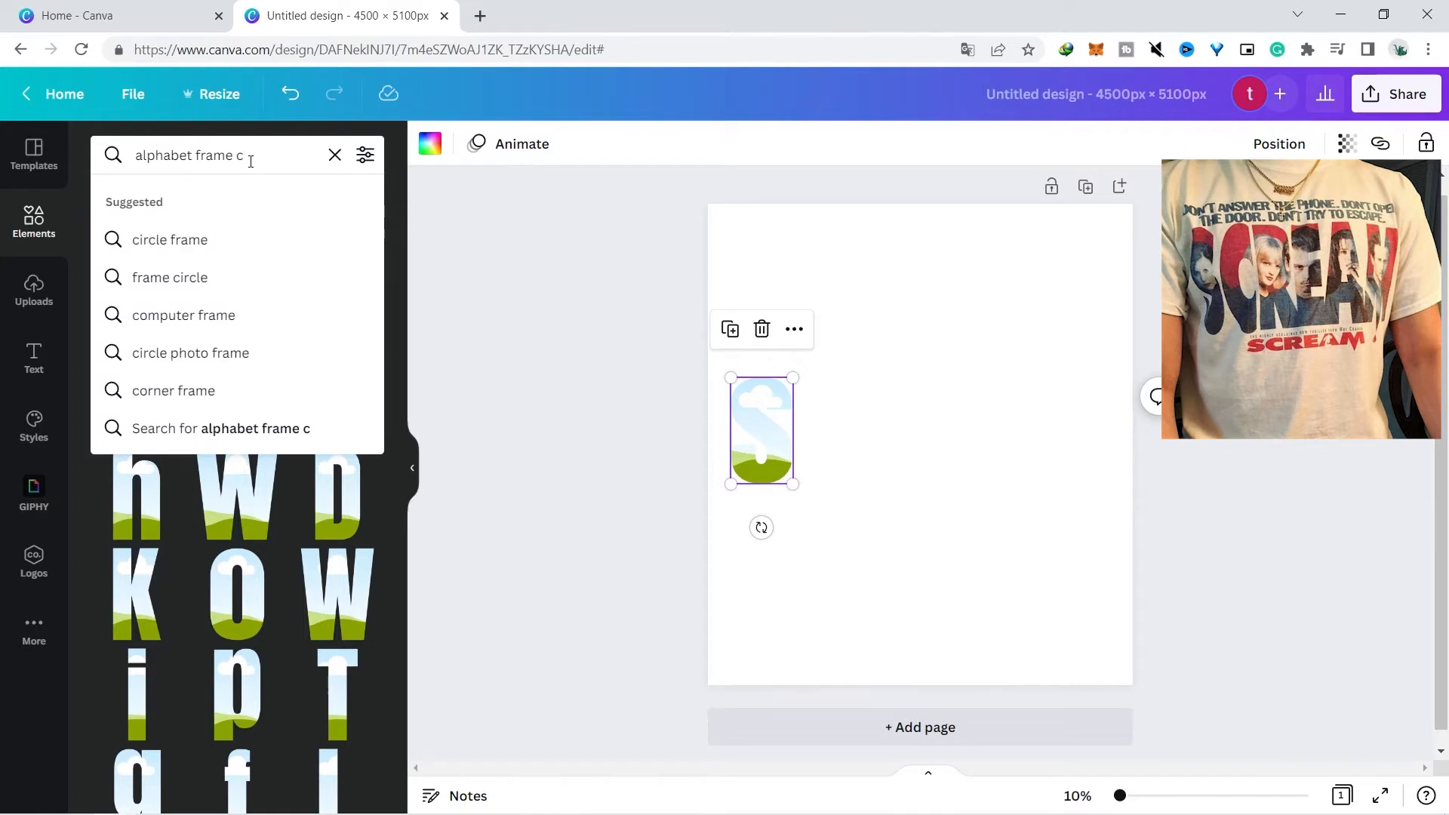
pyautogui.press('Return')
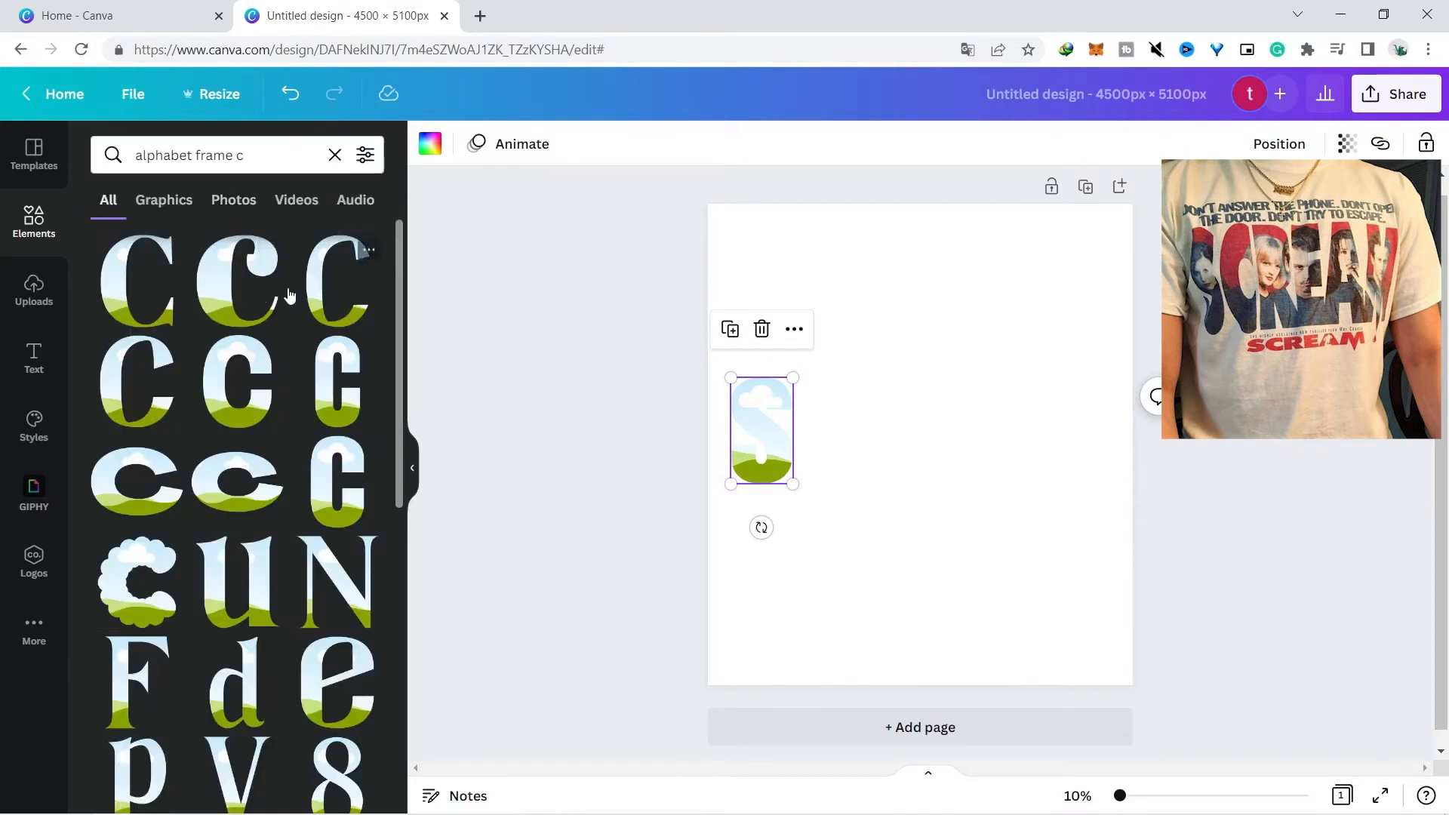
pyautogui.click(253, 389)
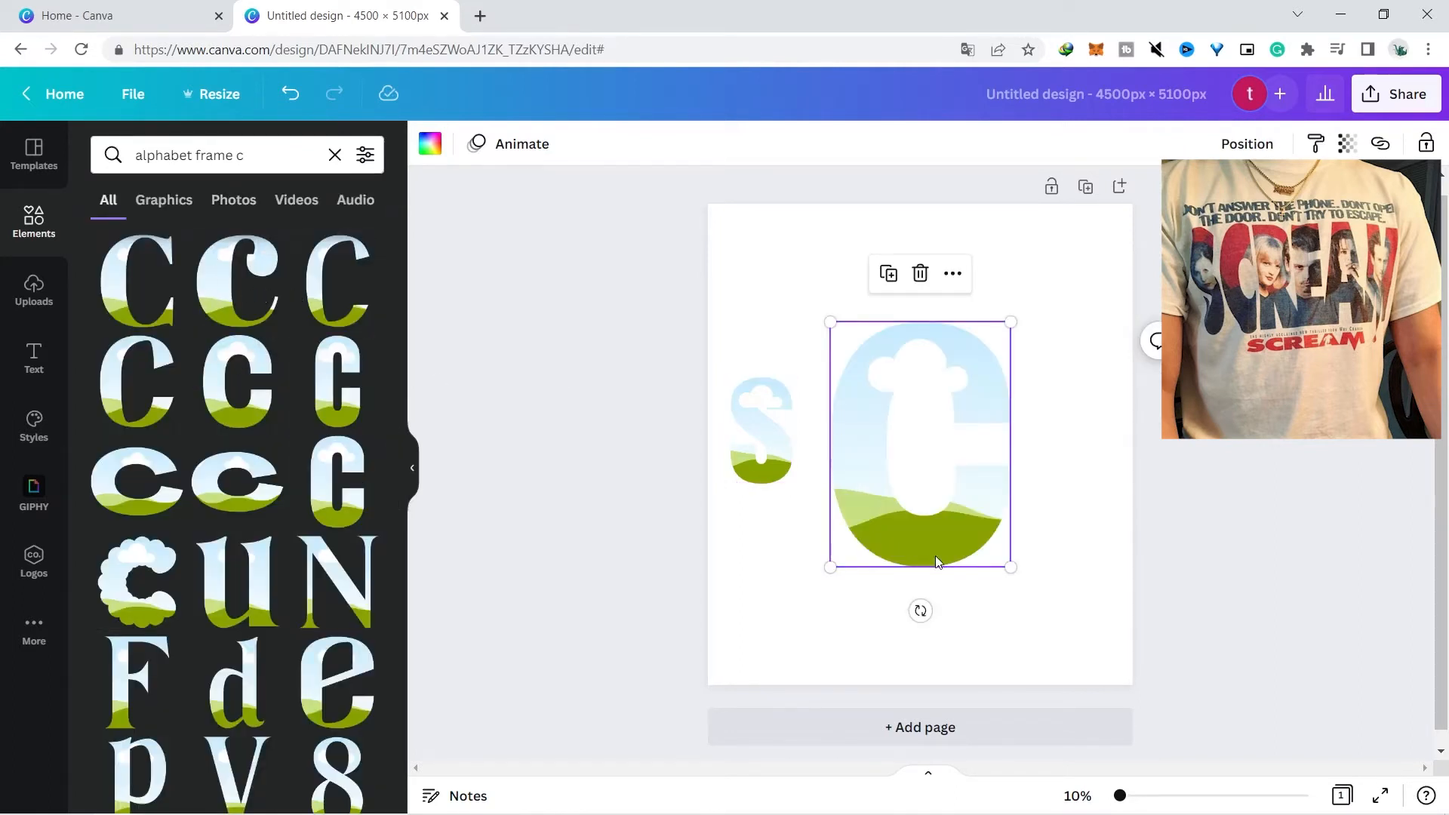
pyautogui.moveTo(1011, 565); pyautogui.dragTo(919, 444)
pyautogui.moveTo(878, 388); pyautogui.dragTo(866, 429)
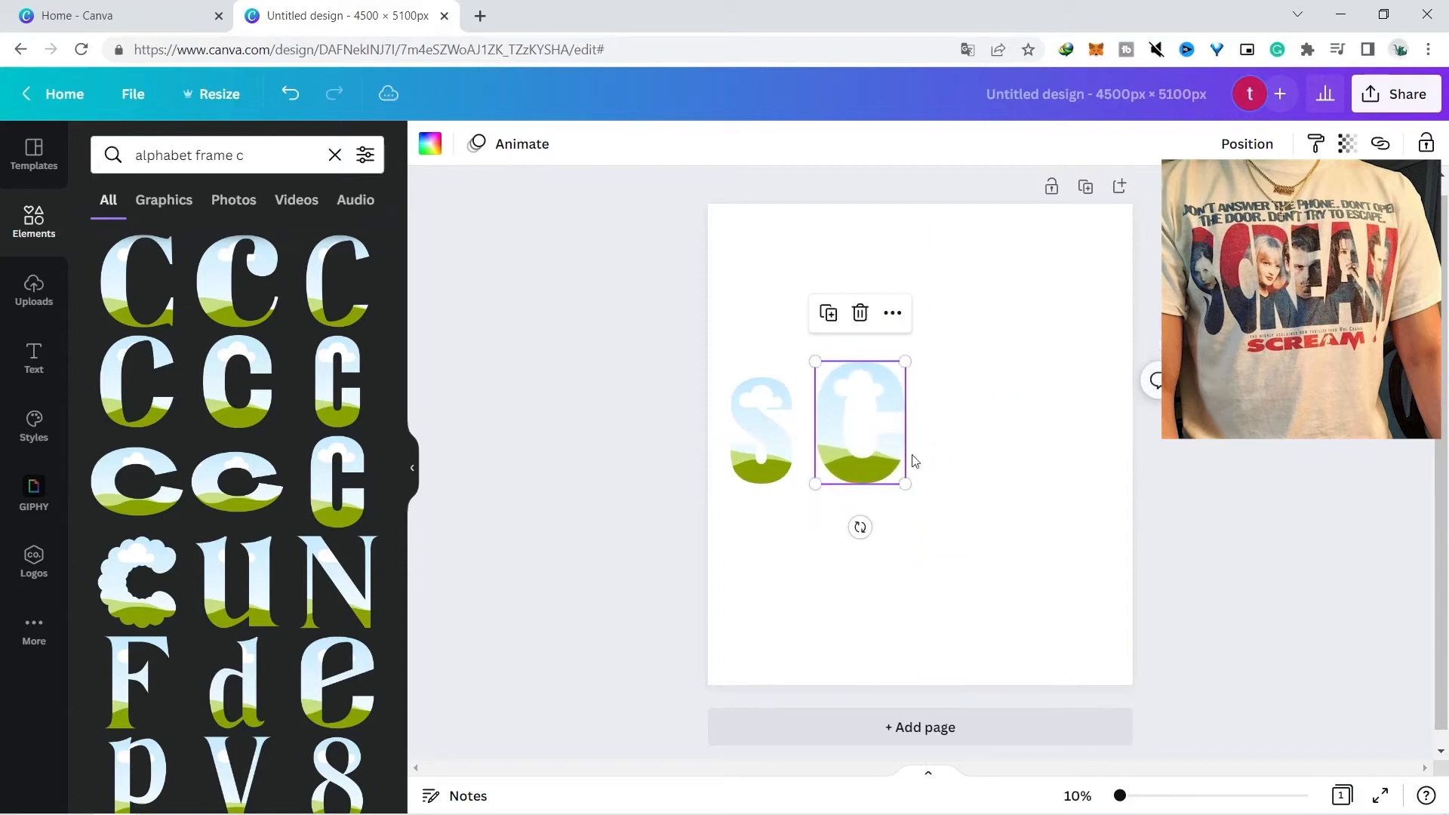
pyautogui.moveTo(905, 485); pyautogui.dragTo(893, 473)
pyautogui.moveTo(868, 425); pyautogui.dragTo(865, 442)
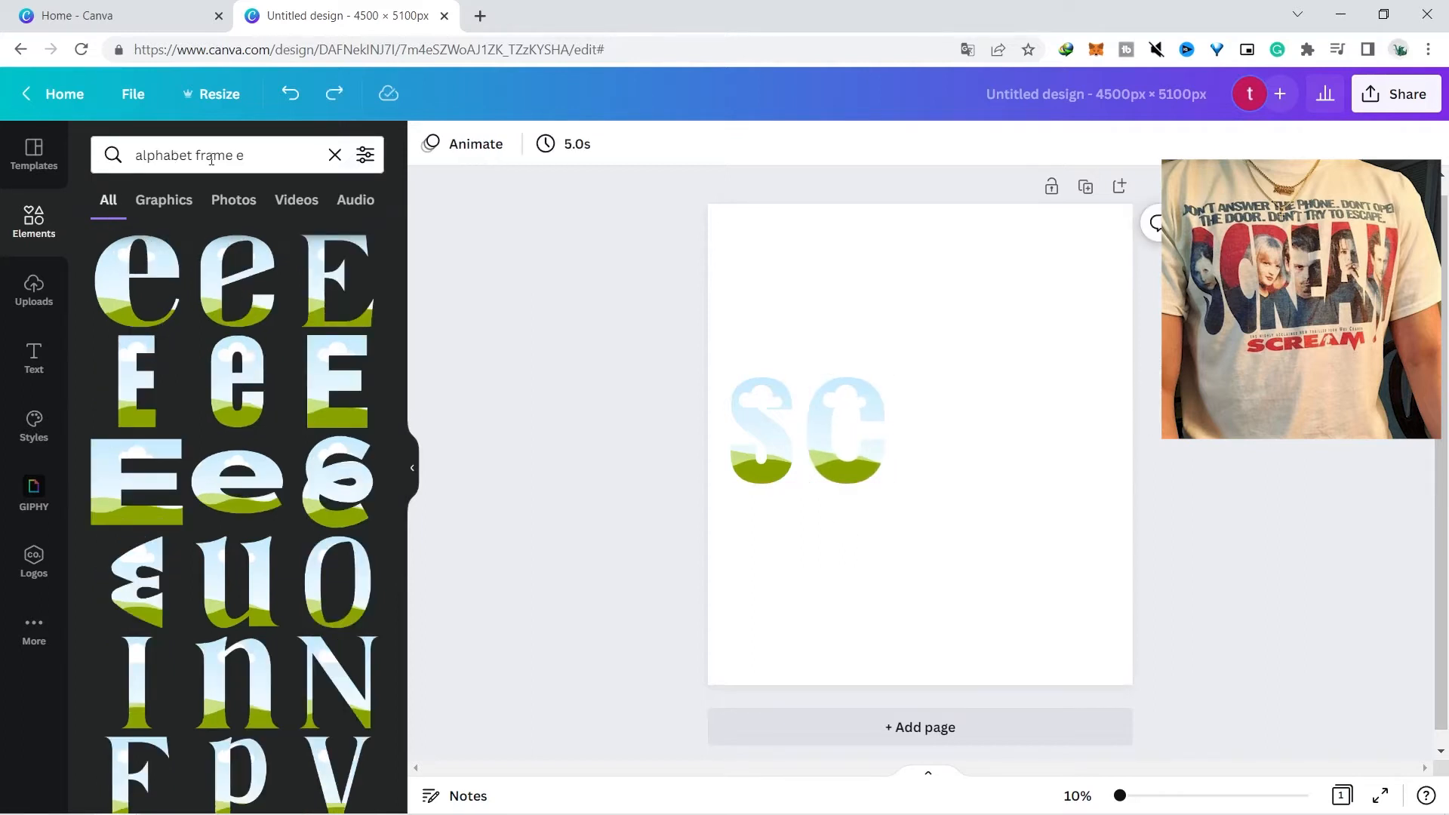
# Add a bold R letter frame from an "alphabet frame r" search and fit it beside the C at matching height.
pyautogui.click(250, 161)
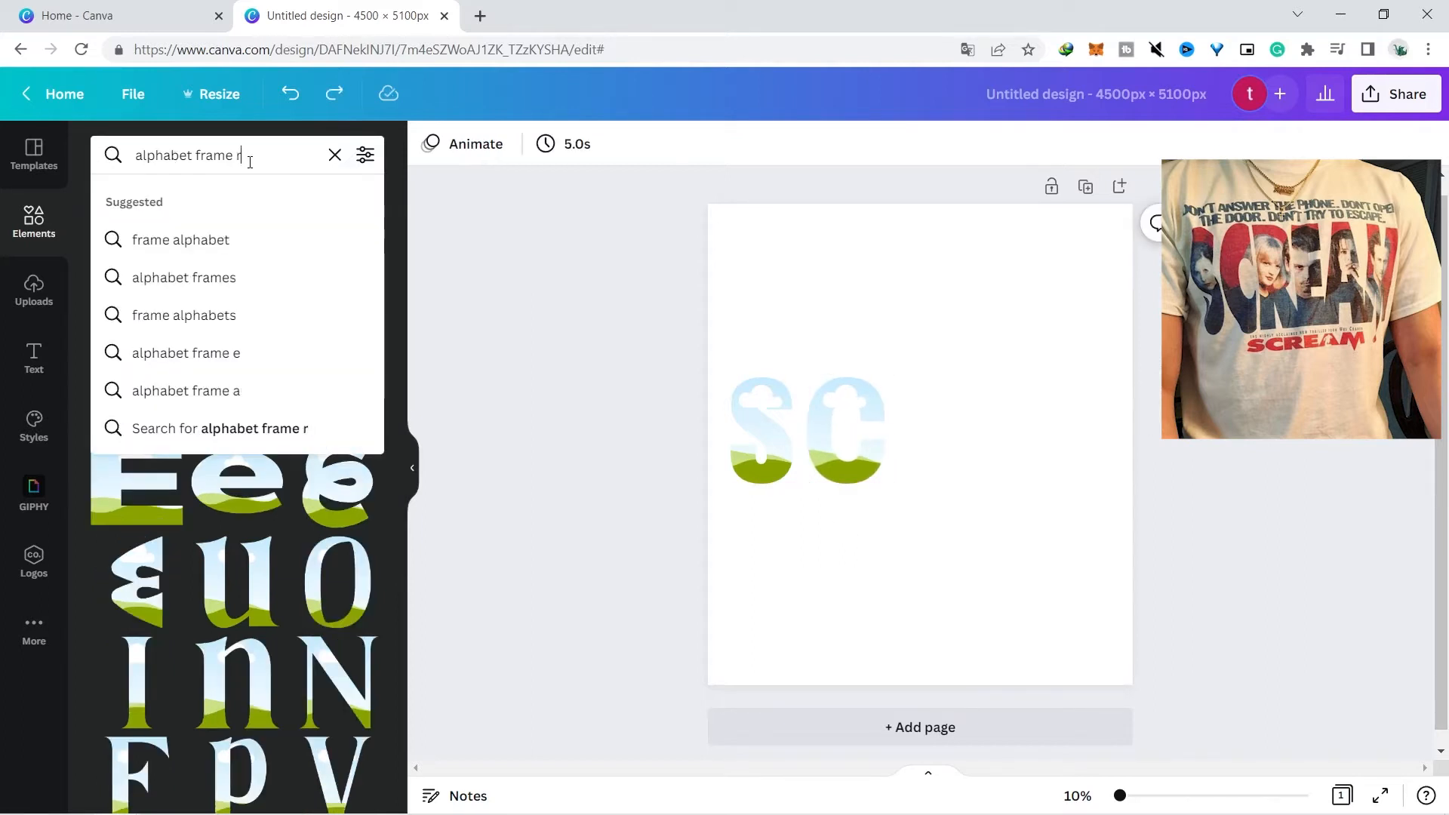
pyautogui.press('Return')
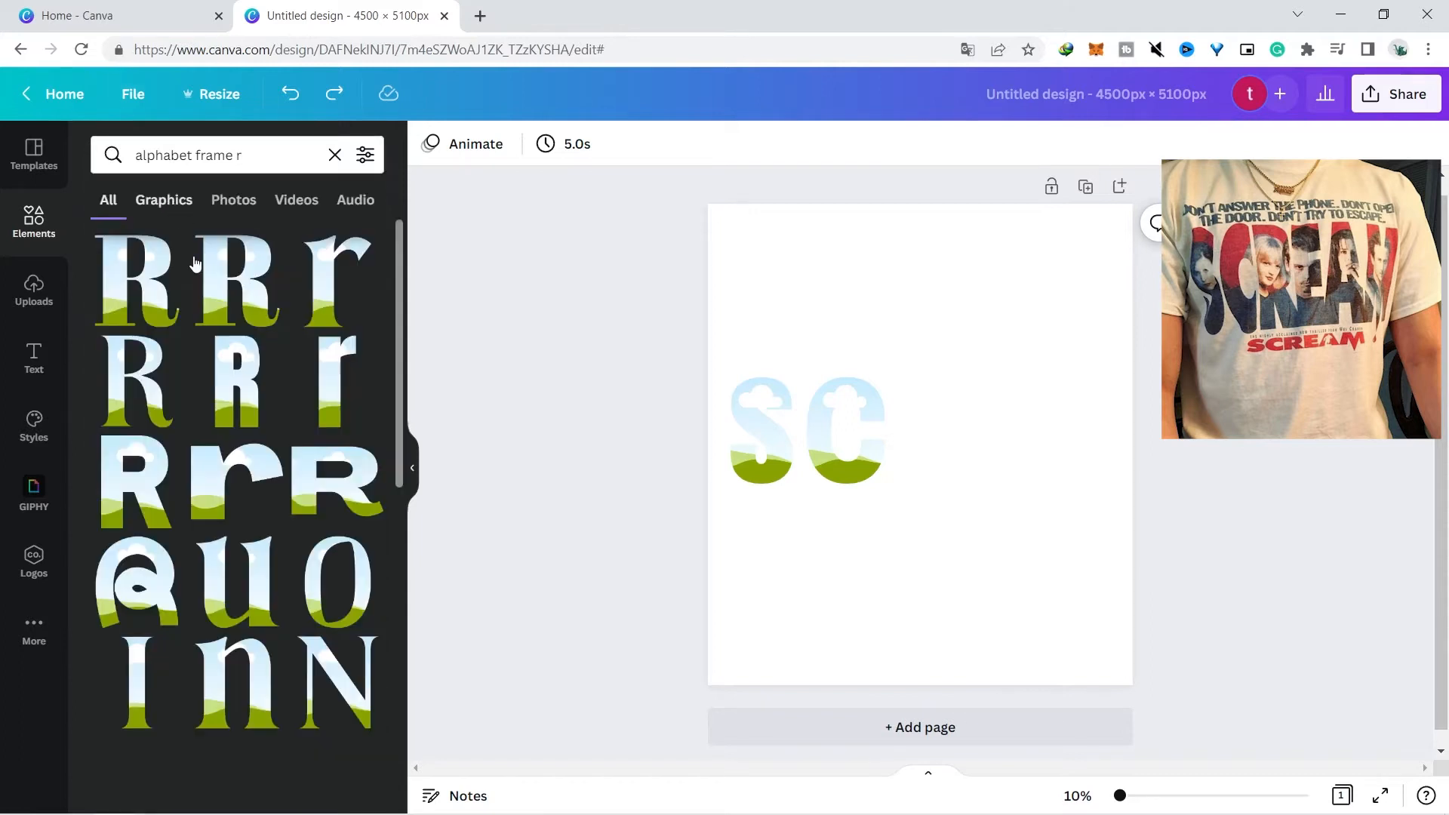
pyautogui.click(144, 470)
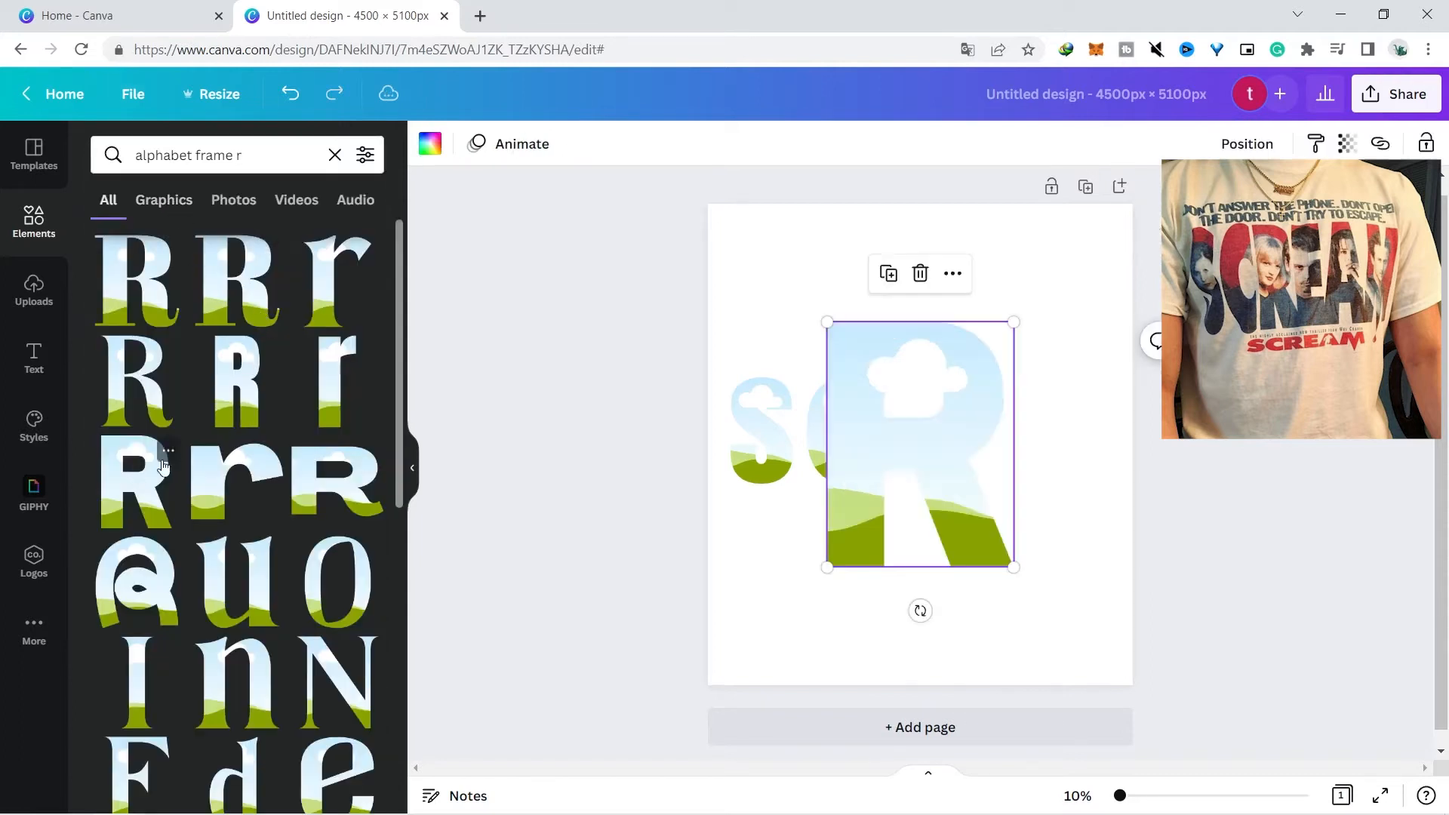
pyautogui.moveTo(1014, 568); pyautogui.dragTo(896, 412)
pyautogui.moveTo(864, 361); pyautogui.dragTo(954, 429)
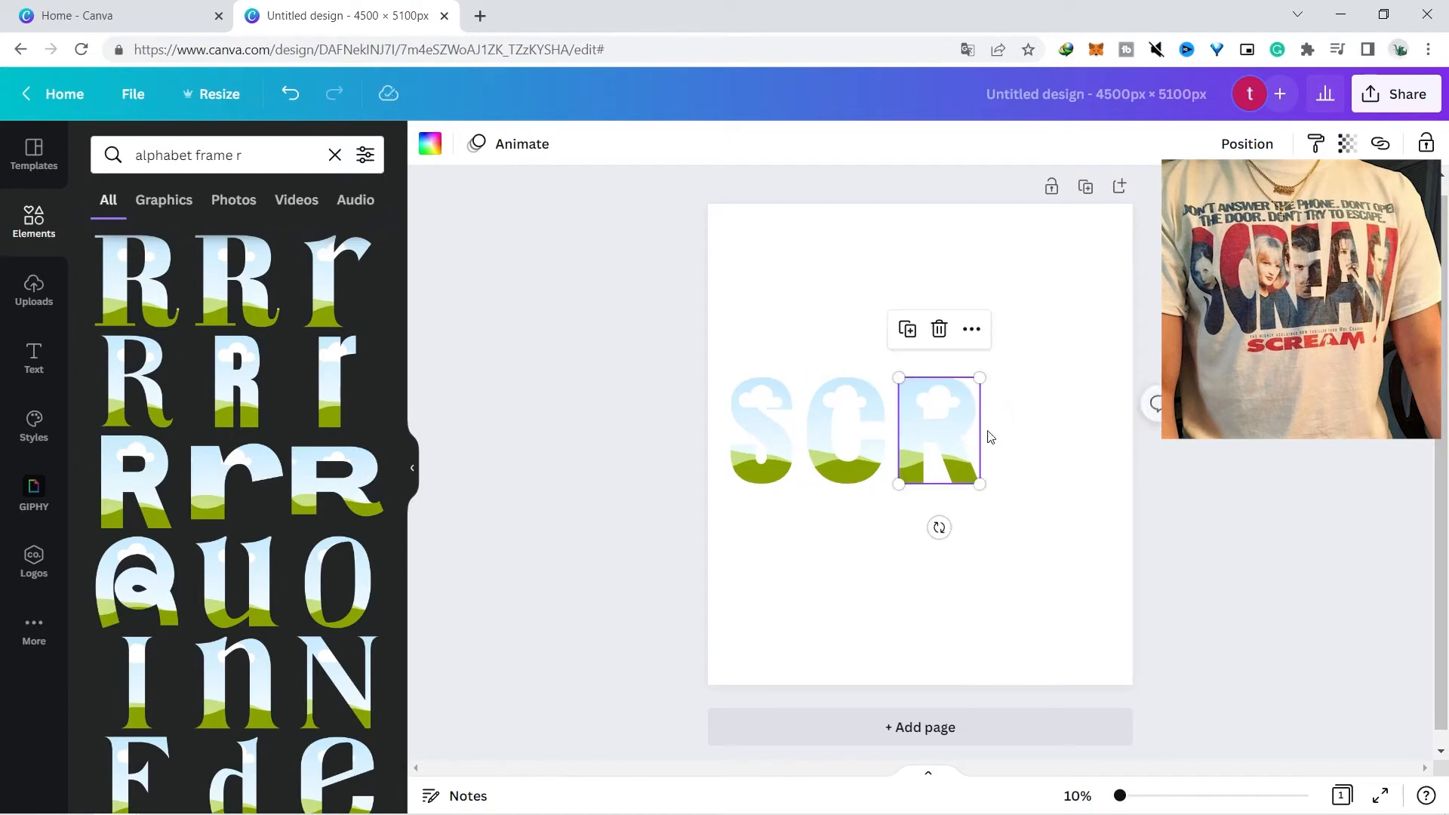
pyautogui.click(1004, 504)
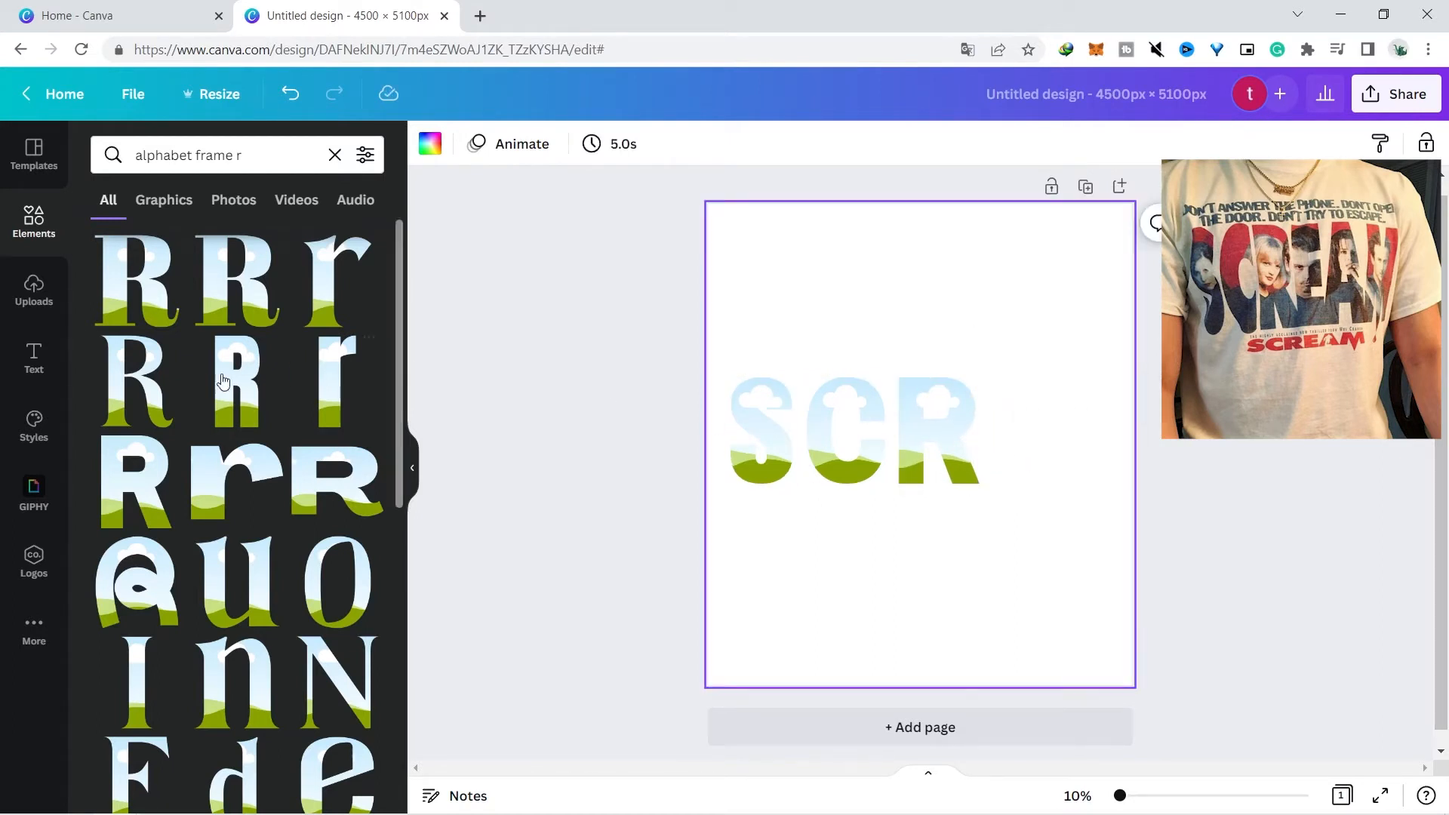
# Add a bold capital E letter frame from an "alphabet frame e" search and fit it beside the R at matching height.
pyautogui.click(268, 163)
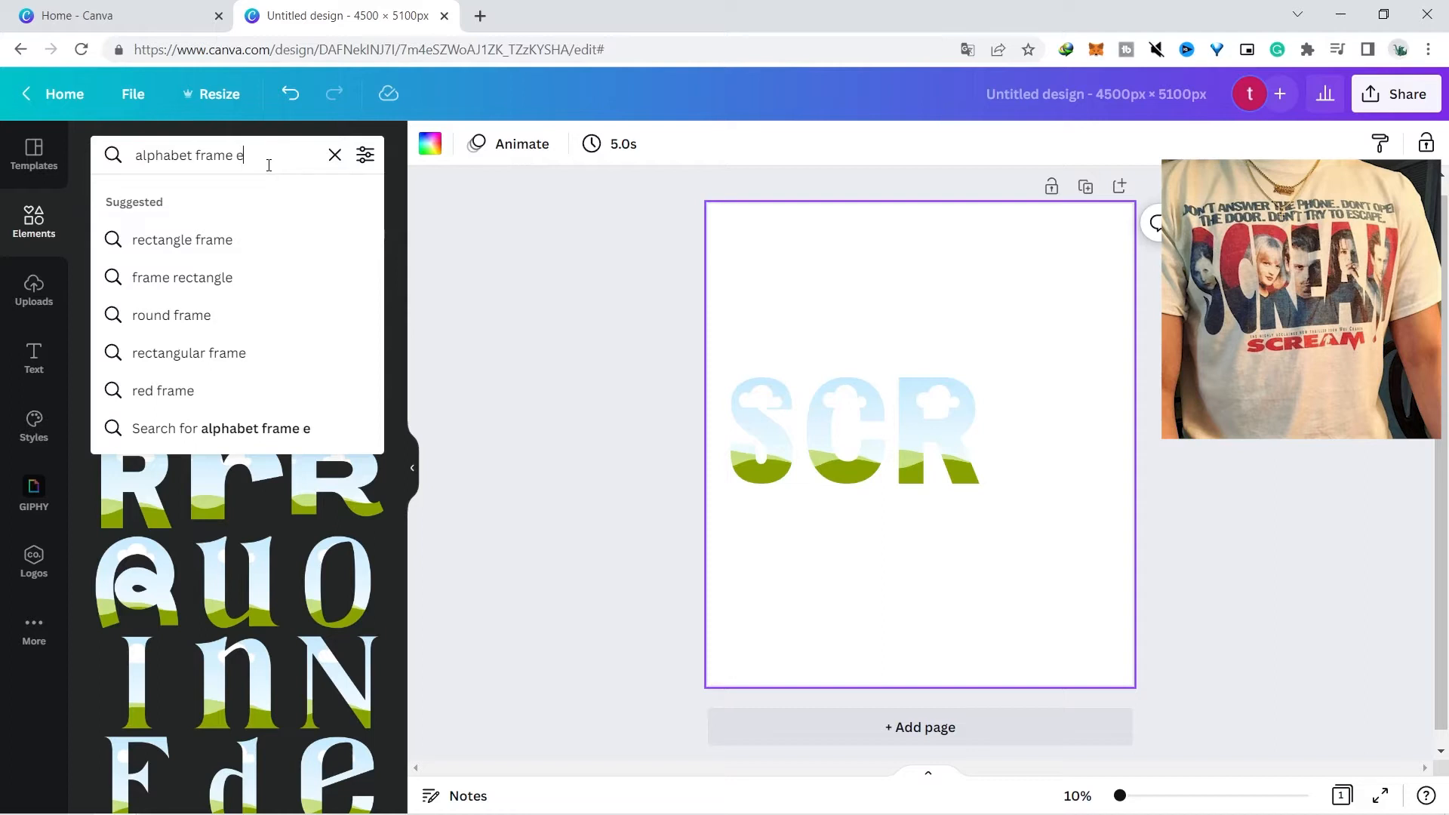
pyautogui.press('Return')
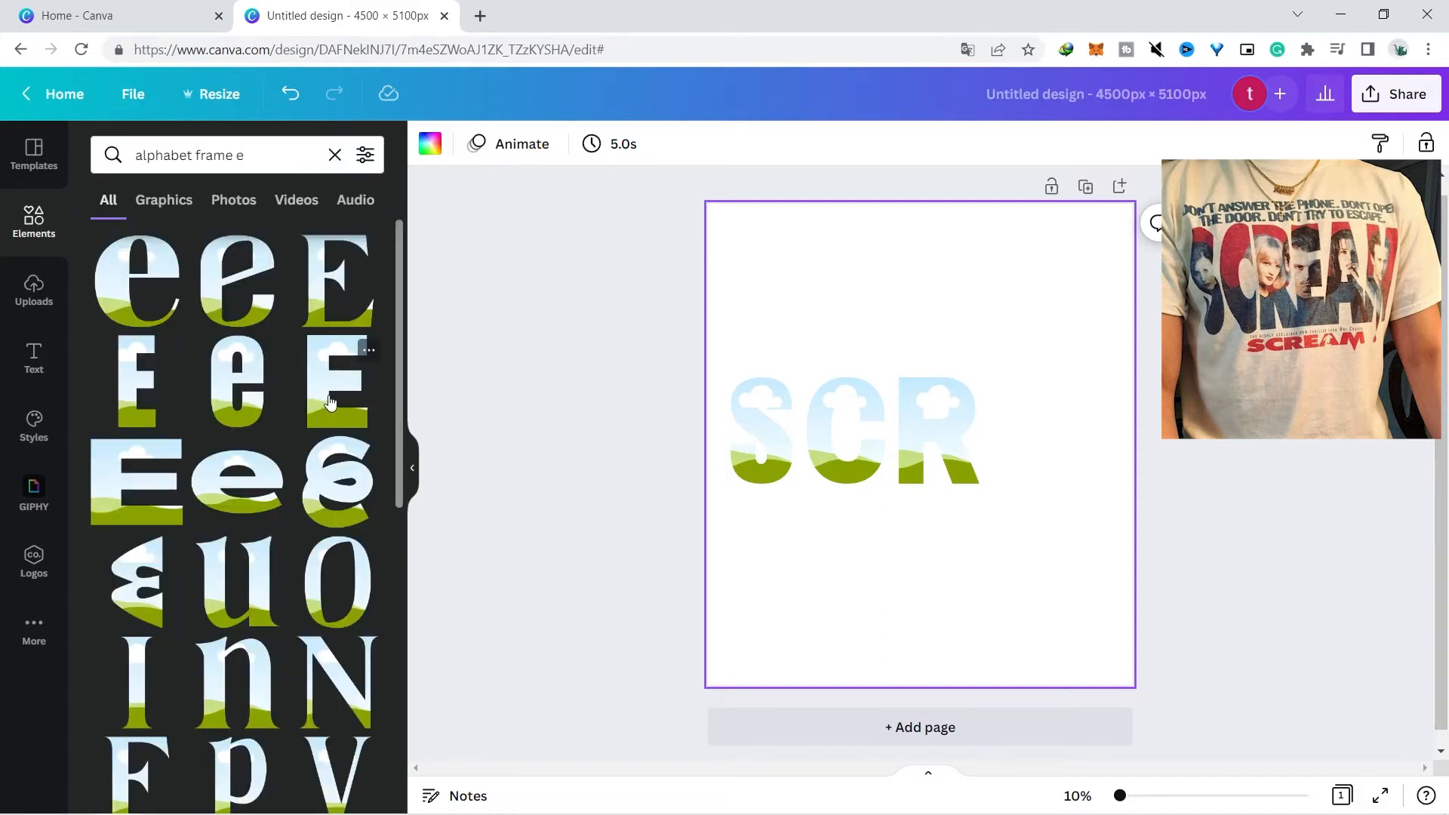
pyautogui.click(331, 402)
pyautogui.moveTo(1001, 567); pyautogui.dragTo(1061, 484)
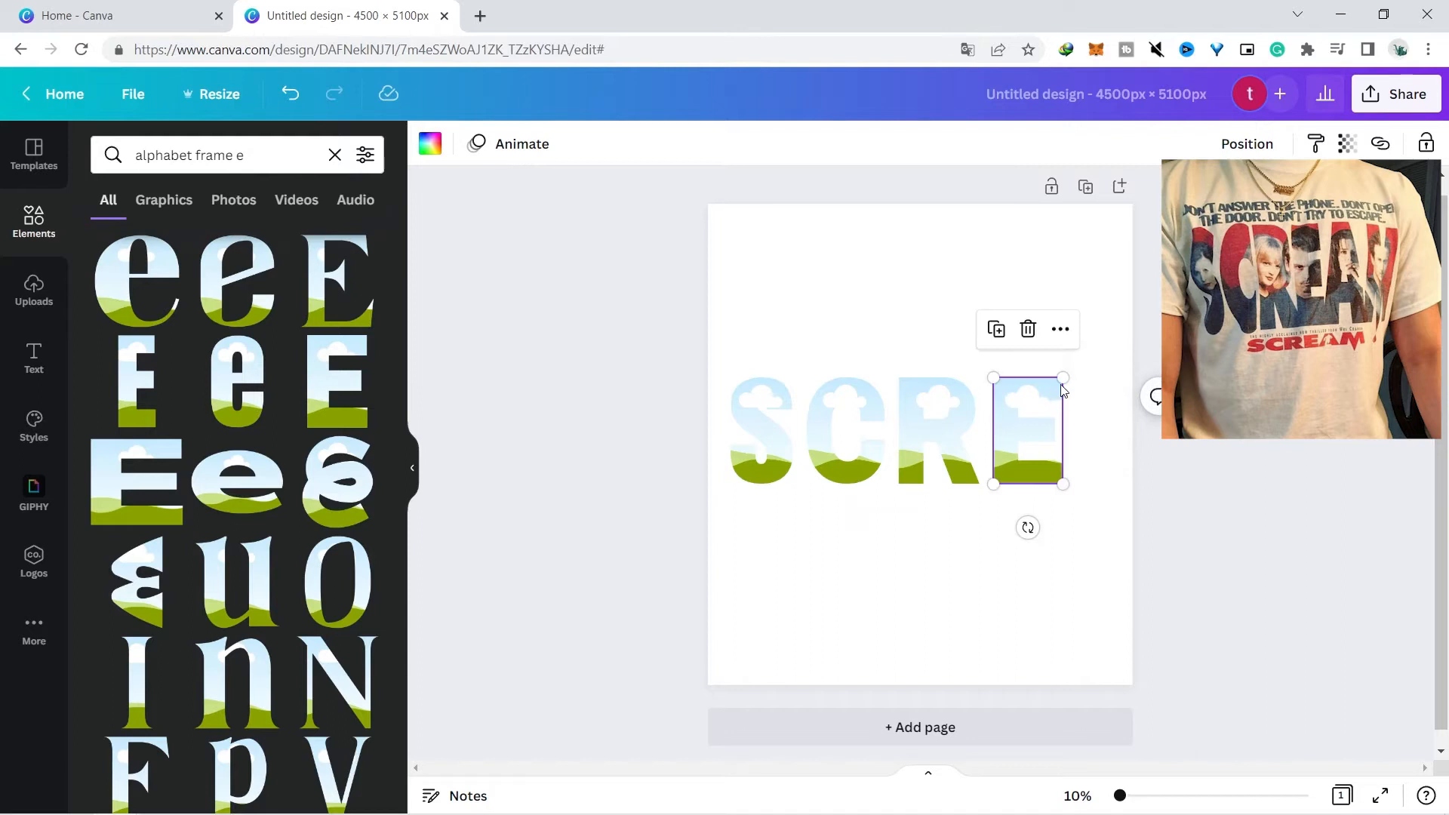
pyautogui.moveTo(1061, 377); pyautogui.dragTo(1059, 378)
pyautogui.moveTo(1022, 432); pyautogui.dragTo(1025, 436)
# Add a bold A letter frame from an "alphabet frame a" search and fit it after the E in the row.
pyautogui.click(259, 157)
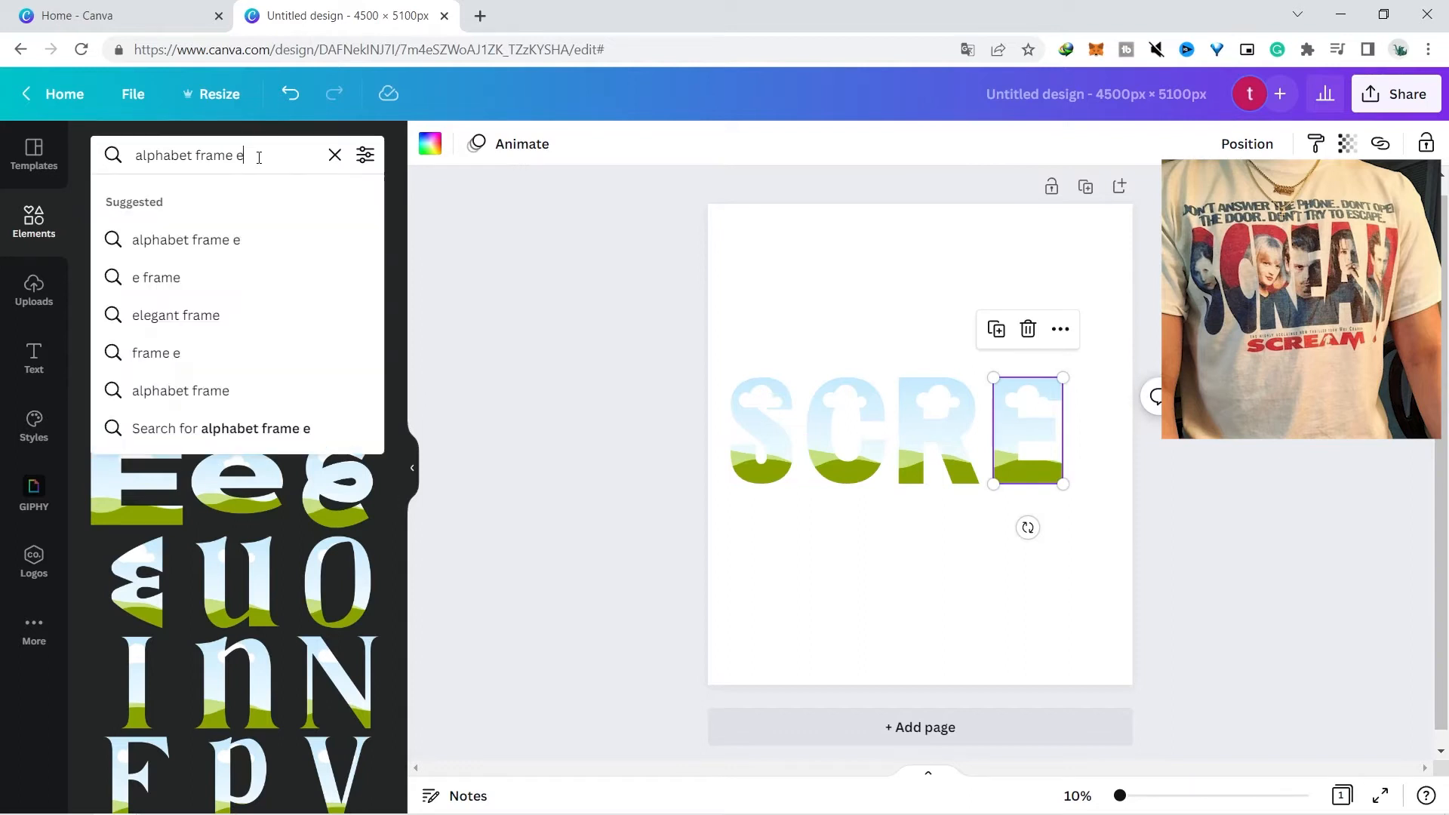
pyautogui.write('a')
pyautogui.press('Return')
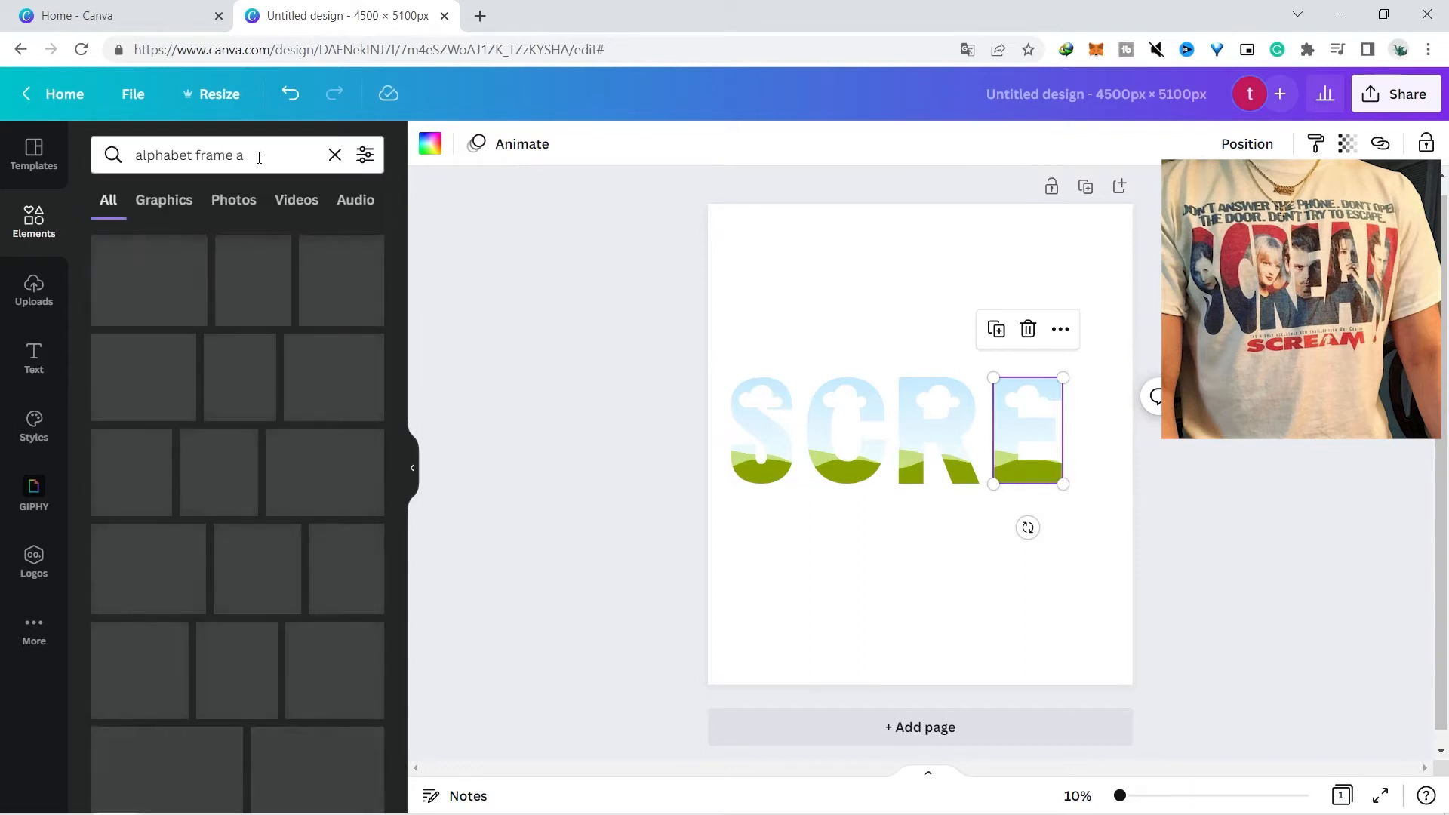
pyautogui.scroll(-10, 385, 664)
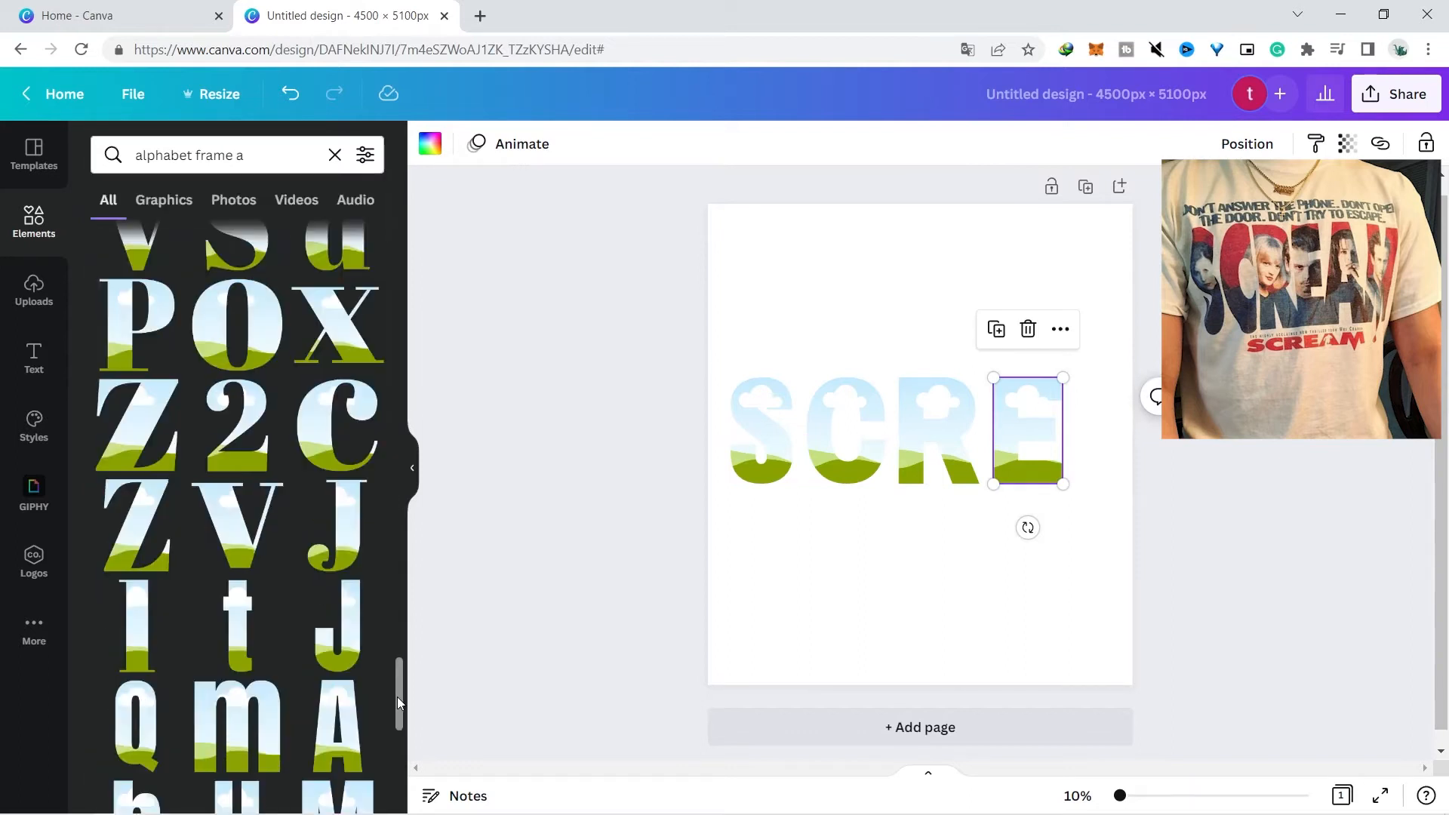
pyautogui.click(338, 415)
pyautogui.moveTo(978, 555); pyautogui.dragTo(1045, 460)
# Scale the S, C, R, E and A letter frames down together to leave room for another letter.
pyautogui.hotkey('ctrl', 'a')
pyautogui.moveTo(979, 422)
pyautogui.mouseDown()
pyautogui.moveTo(973, 436)
pyautogui.moveTo(974, 420)
pyautogui.mouseUp()
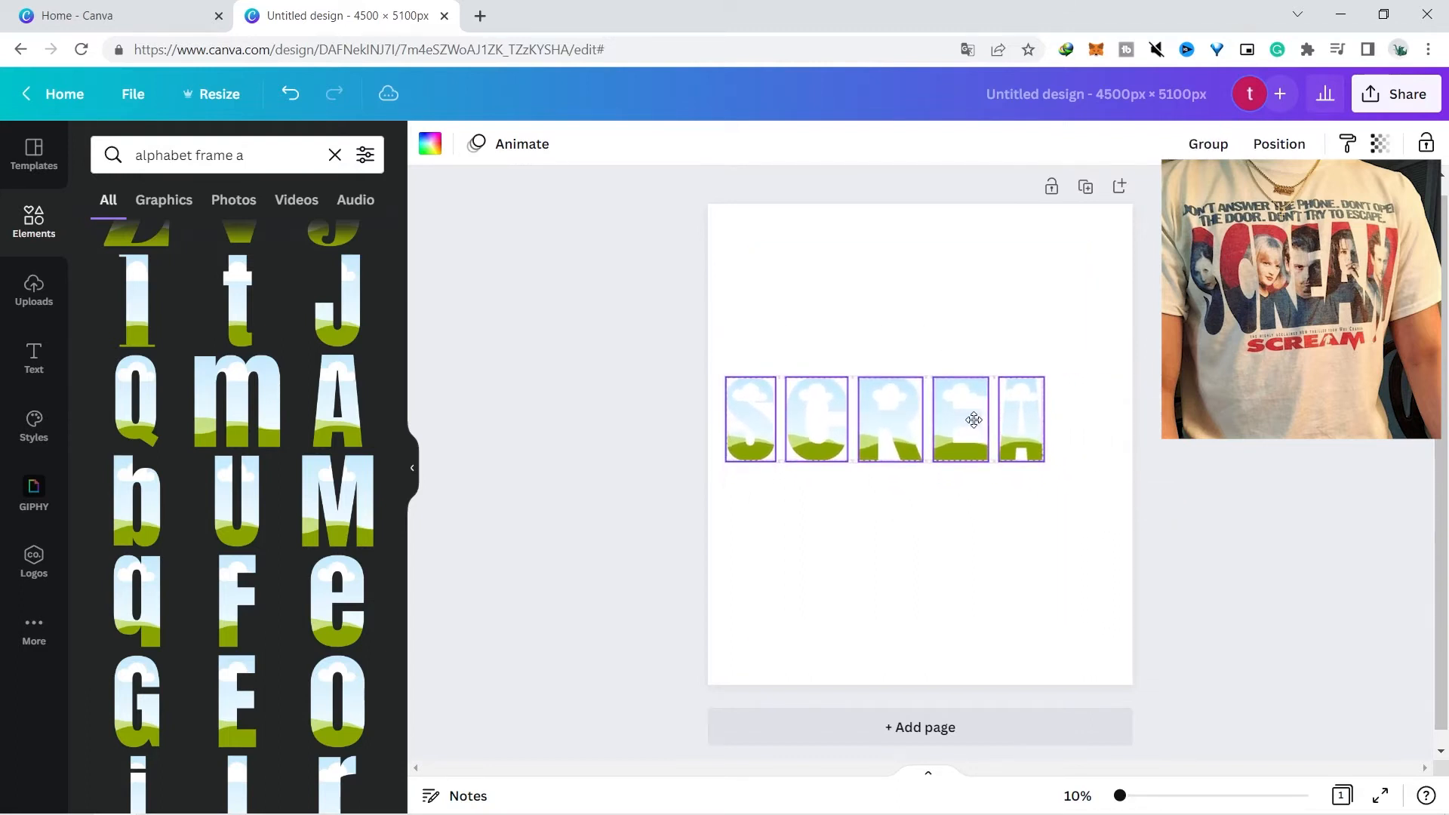
pyautogui.click(1027, 480)
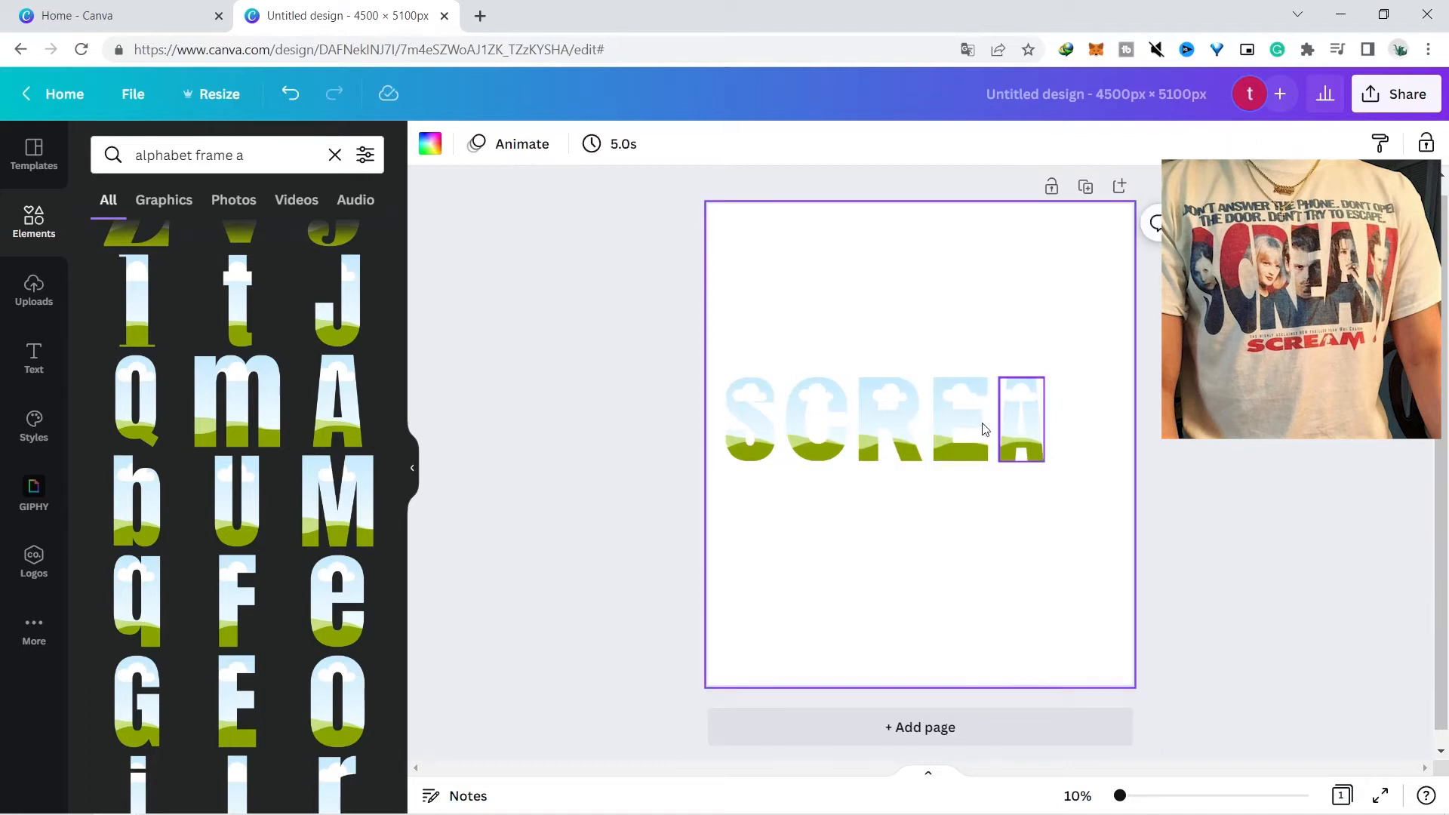
pyautogui.moveTo(752, 342); pyautogui.dragTo(1024, 455)
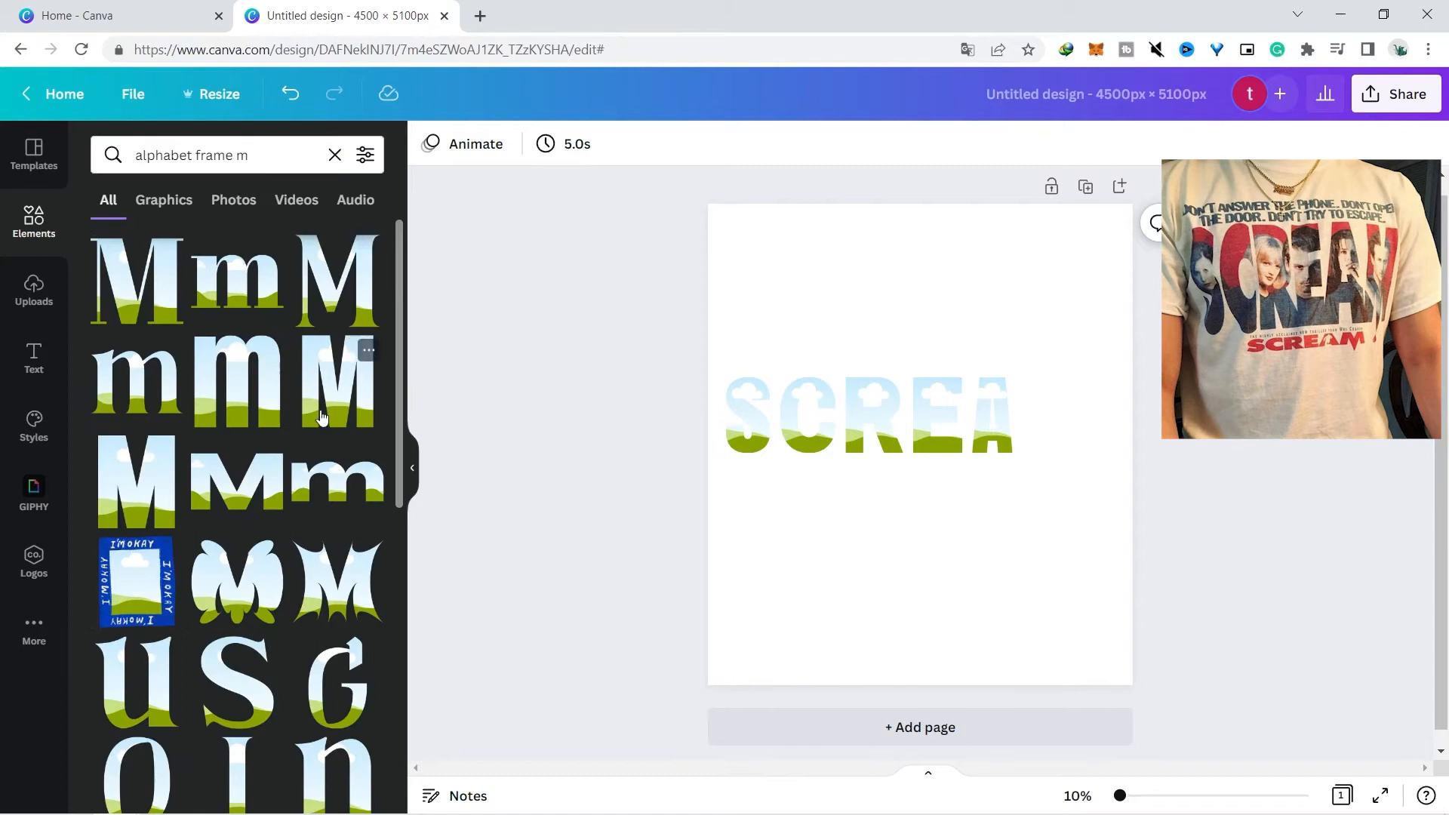
# Add a bold M letter frame from the "alphabet frame m" results and fit it after the A at matching height.
pyautogui.click(140, 491)
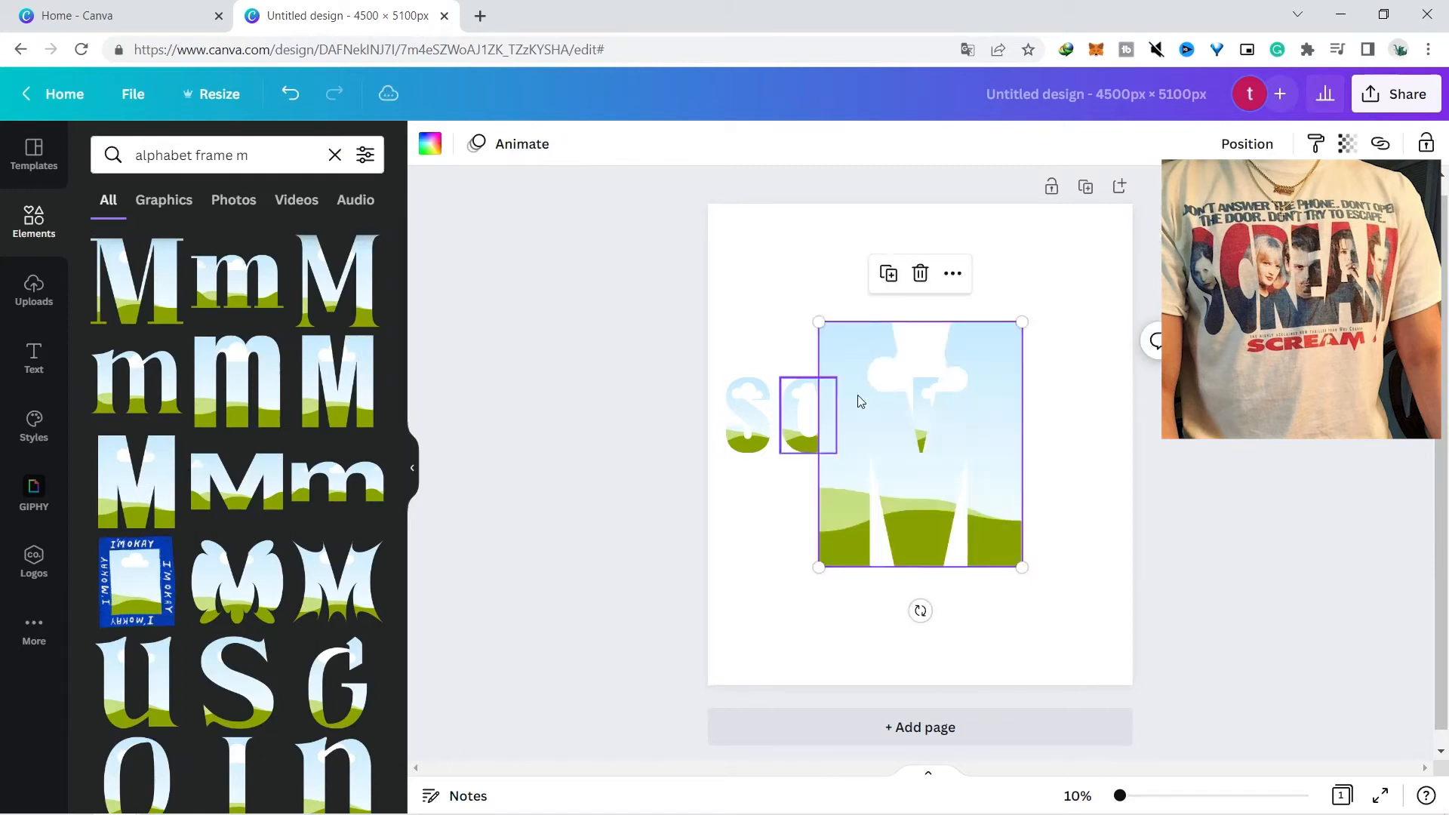
pyautogui.moveTo(821, 566); pyautogui.dragTo(1078, 440)
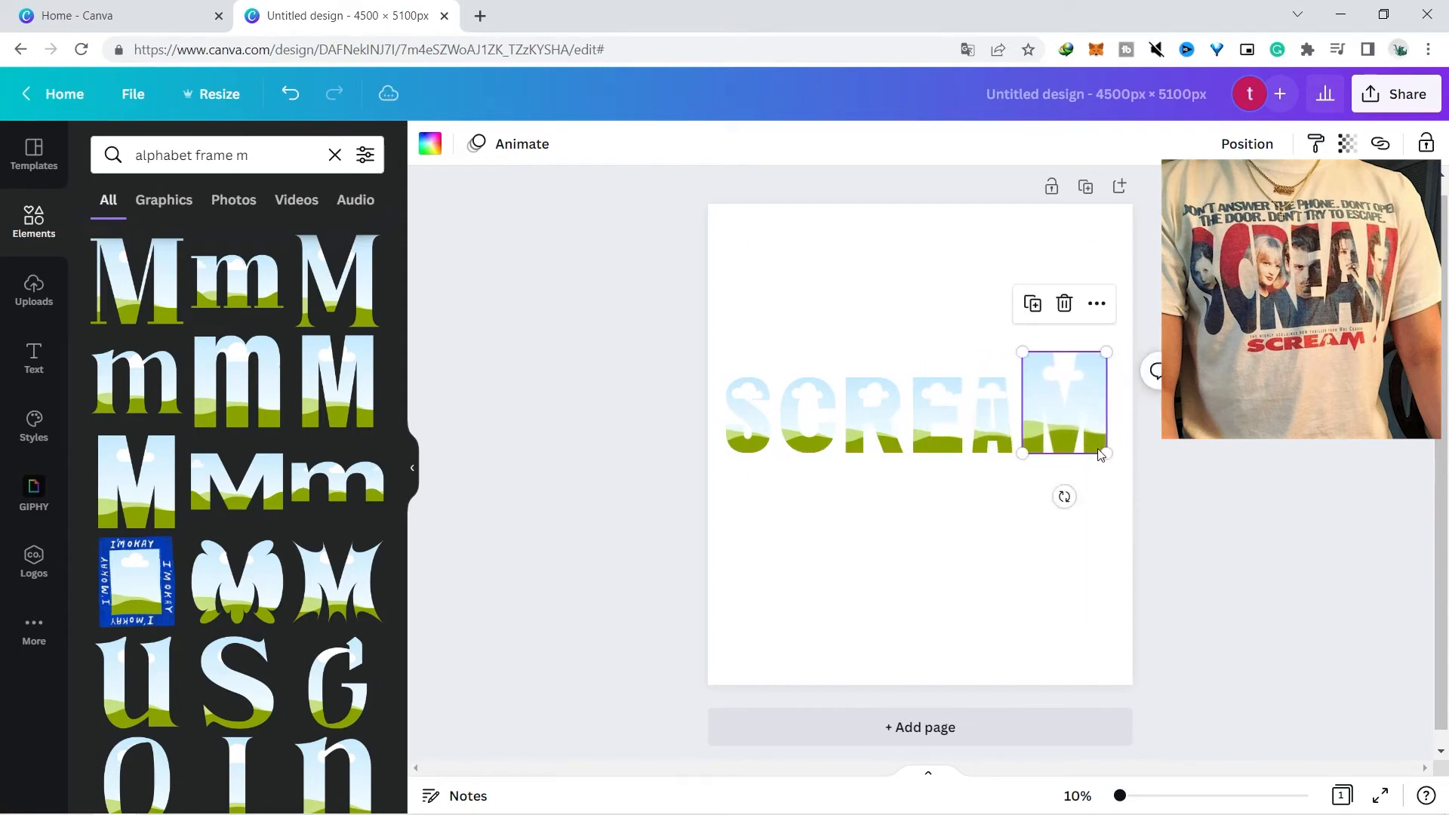
pyautogui.moveTo(1104, 352); pyautogui.dragTo(1086, 378)
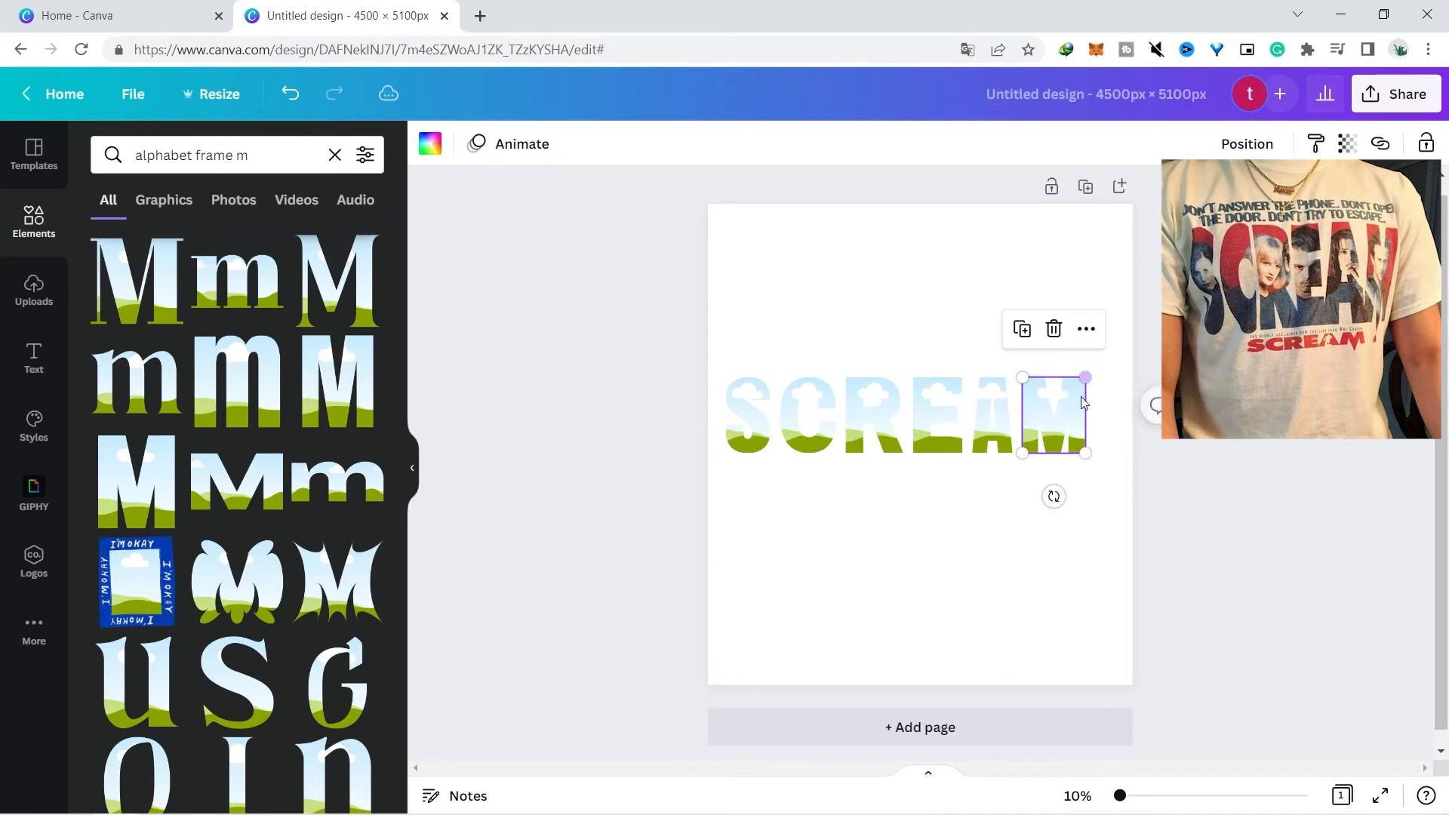
# Select all six SCREAM letter frames together and centre the word on the page.
pyautogui.moveTo(736, 357); pyautogui.dragTo(1087, 450)
pyautogui.moveTo(803, 415); pyautogui.dragTo(822, 421)
pyautogui.moveTo(813, 425); pyautogui.dragTo(815, 404)
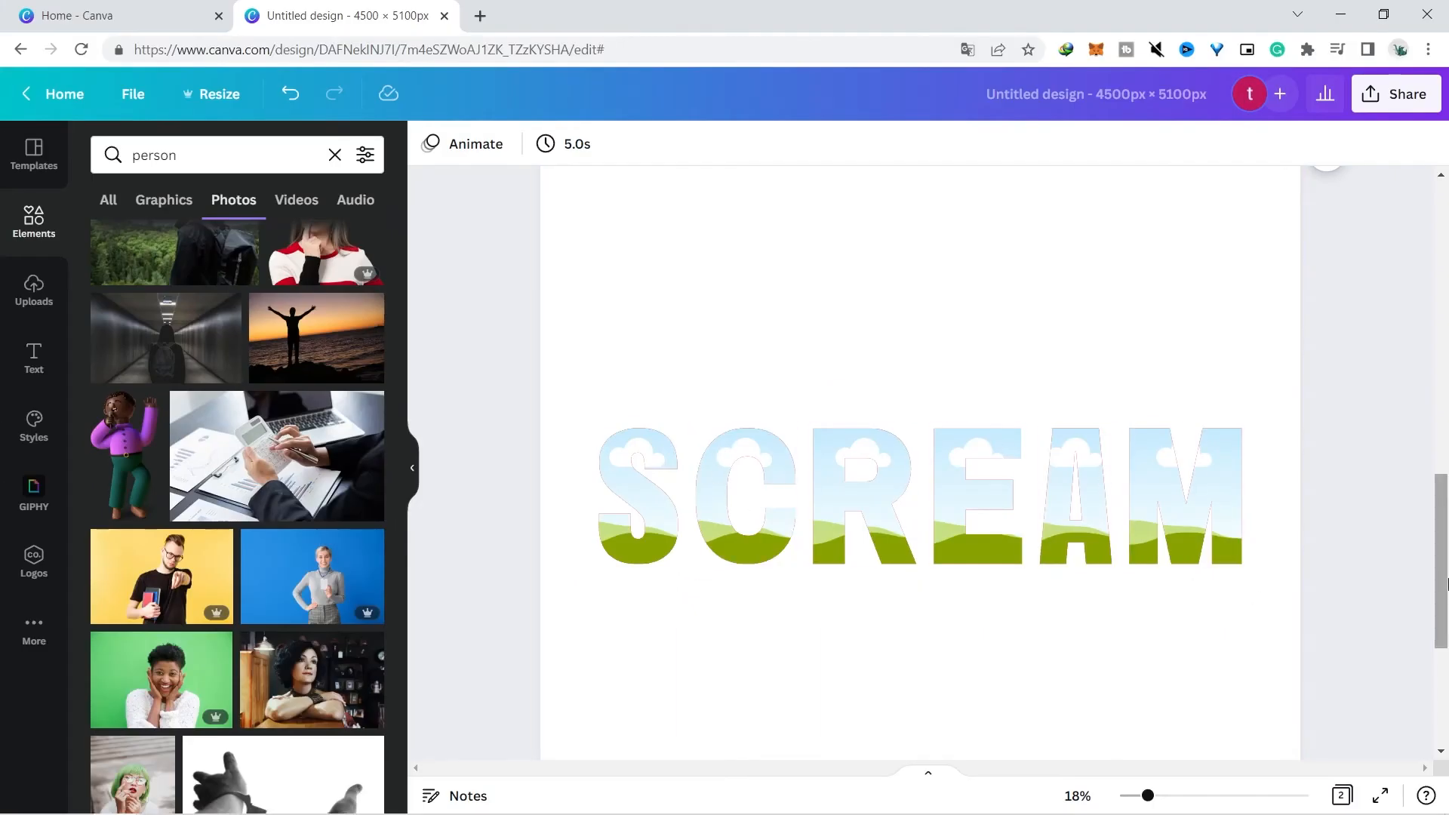
# Compare with the finished design on the other page and duplicate the SCREAM letter frames directly below the original row.
pyautogui.moveTo(1448, 586); pyautogui.dragTo(1448, 330)
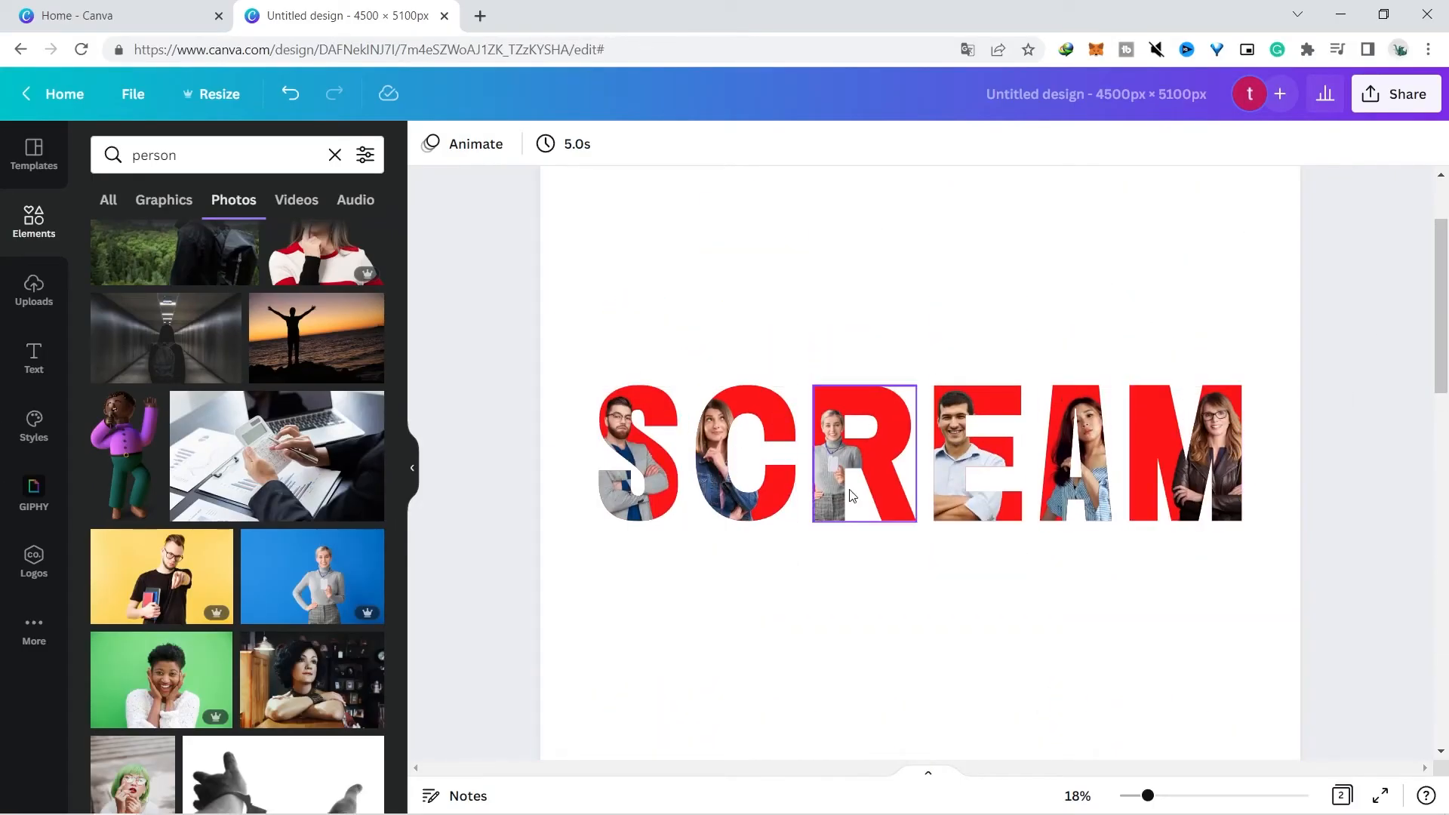
pyautogui.moveTo(1448, 310); pyautogui.dragTo(1448, 594)
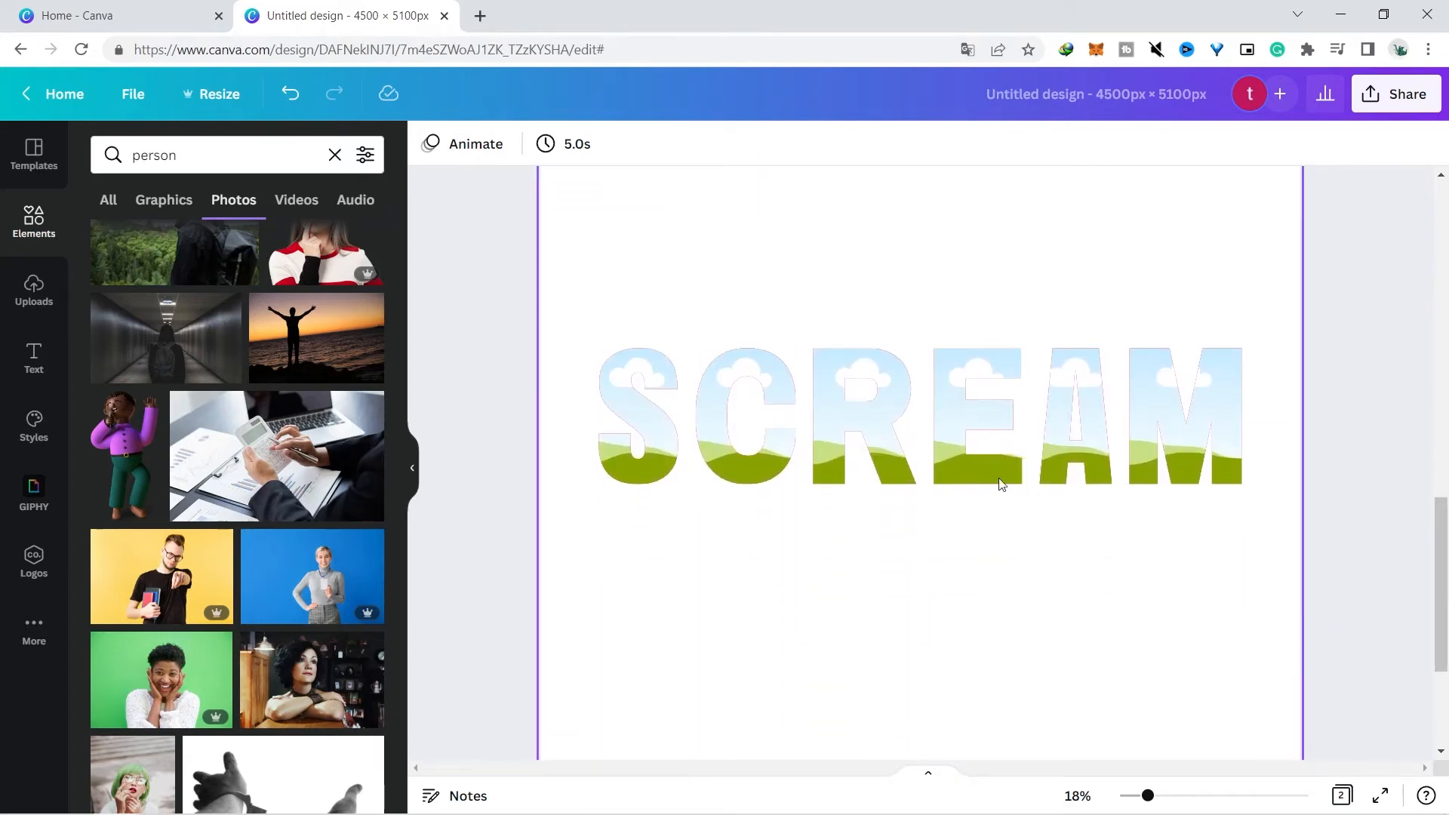
pyautogui.click(974, 446)
pyautogui.moveTo(957, 416); pyautogui.dragTo(954, 577)
# Fill all six letter frames of the upper SCREAM row with red from the document colours.
pyautogui.moveTo(593, 323); pyautogui.dragTo(1214, 466)
pyautogui.click(431, 143)
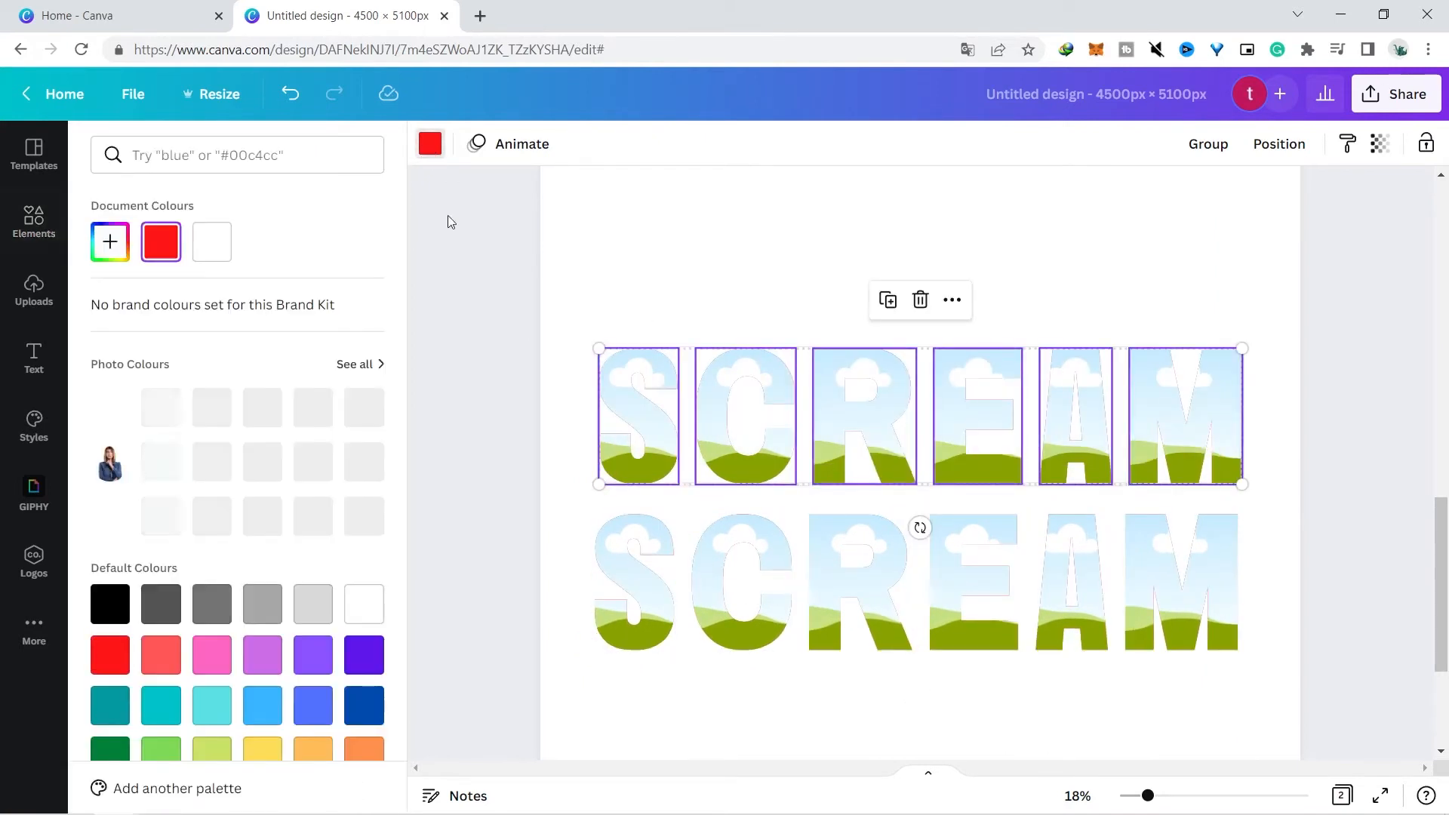
pyautogui.click(161, 242)
pyautogui.click(432, 291)
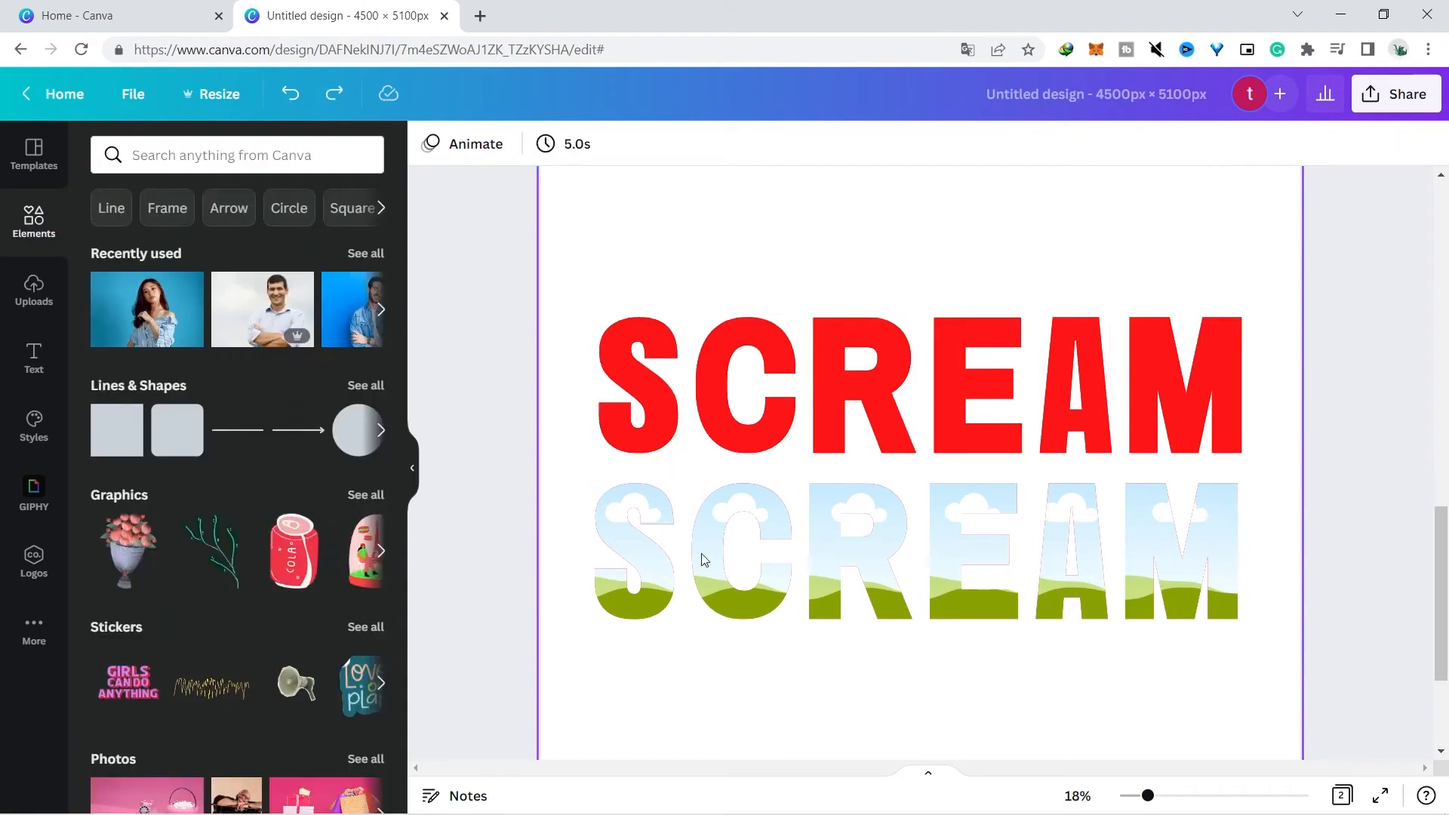
# Place the woman-in-denim photo in the lower row's A frame and the smiling man's photo in its E frame, adjusting his crop.
pyautogui.click(167, 323)
pyautogui.moveTo(262, 309); pyautogui.dragTo(808, 392)
pyautogui.moveTo(924, 397); pyautogui.dragTo(755, 393)
pyautogui.click(935, 415)
pyautogui.moveTo(935, 414); pyautogui.dragTo(1072, 559)
pyautogui.click(604, 509)
pyautogui.moveTo(604, 508); pyautogui.dragTo(990, 545)
pyautogui.doubleClick(990, 545)
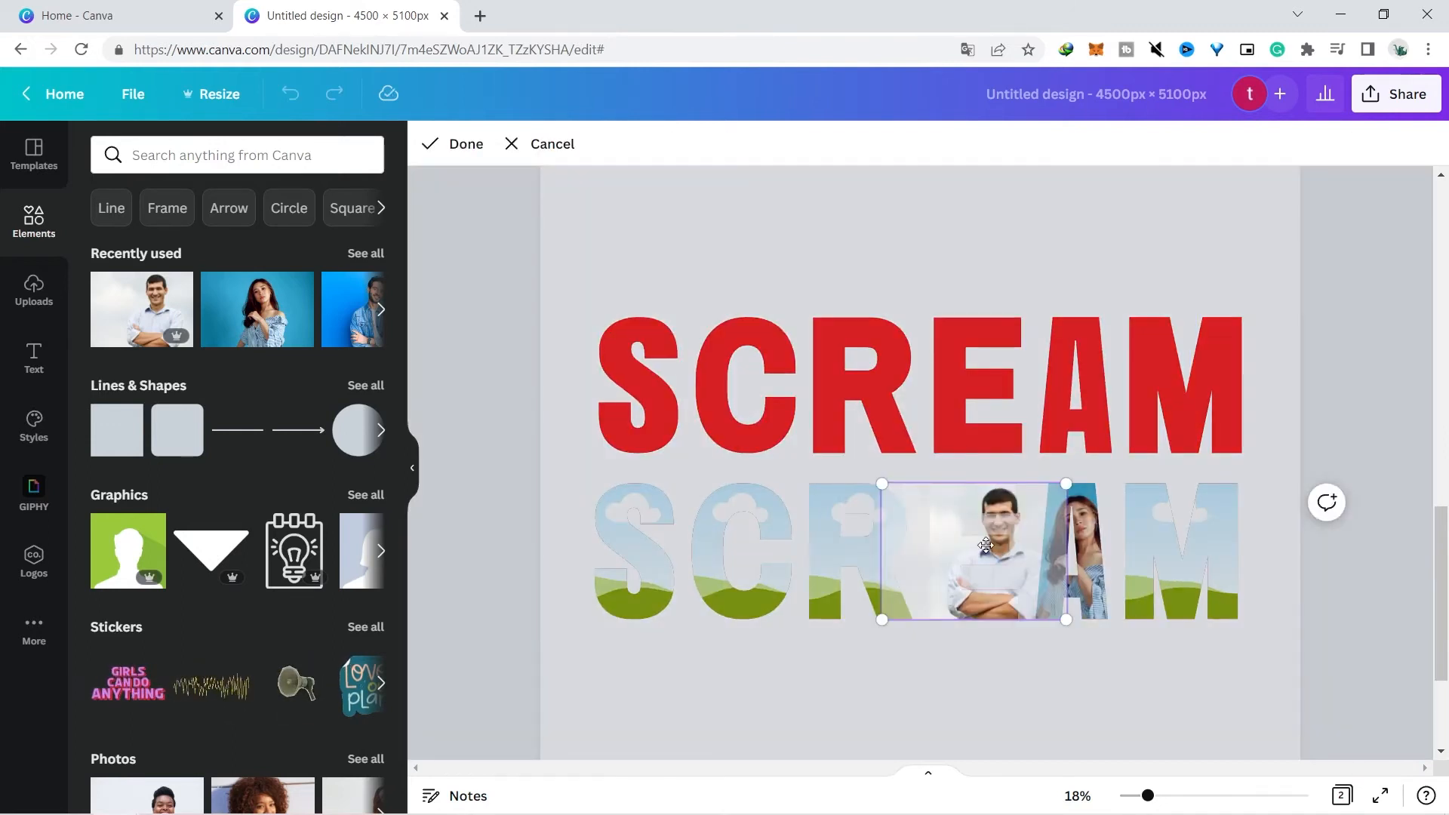
# Remove the background of the woman's photo in the A frame and apply the result.
pyautogui.click(1072, 555)
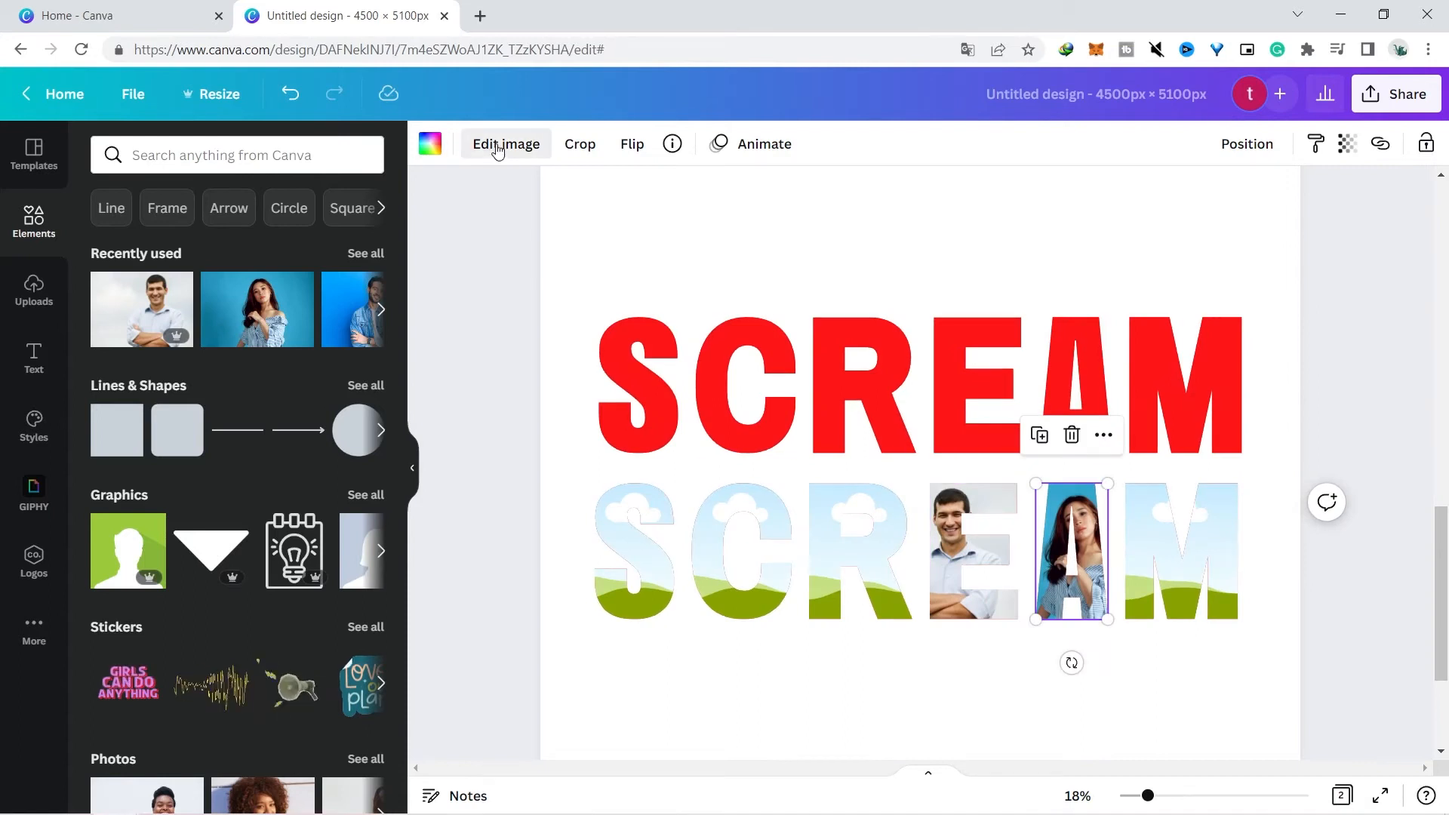
pyautogui.click(497, 146)
pyautogui.click(158, 330)
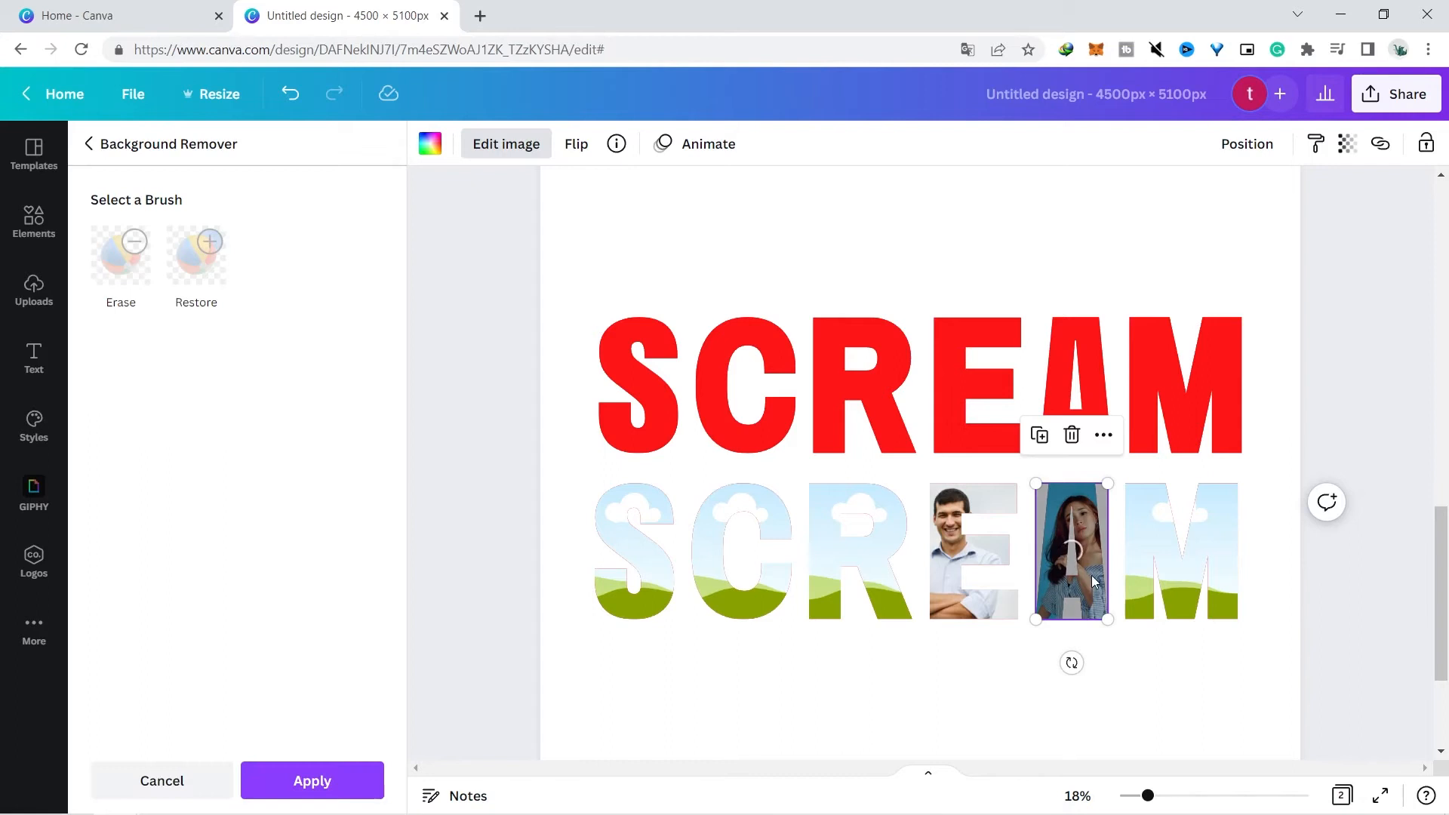
pyautogui.click(293, 780)
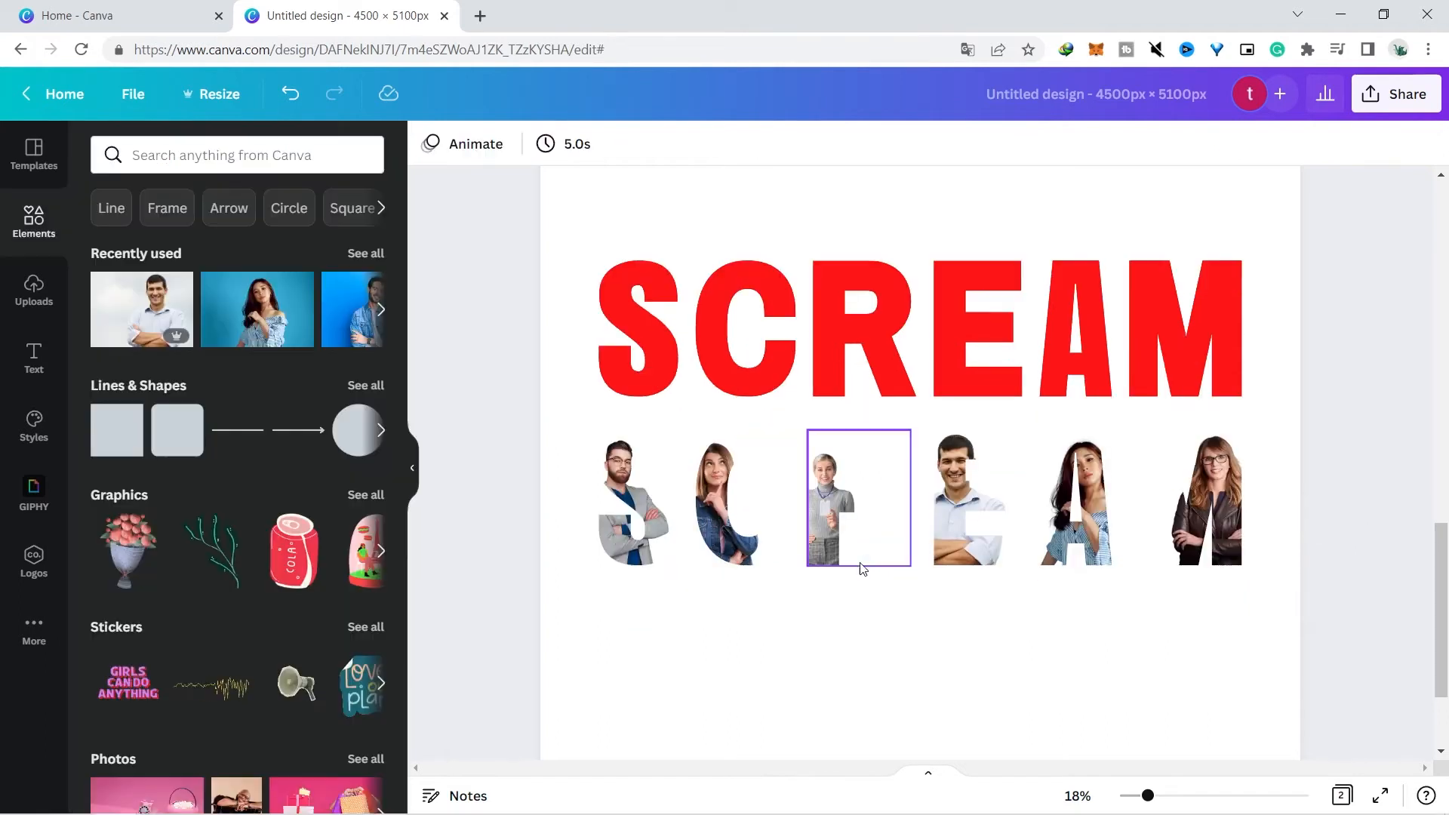
# Move the row of photo-filled letter frames up onto the red SCREAM lettering and align the two.
pyautogui.moveTo(560, 550); pyautogui.dragTo(1253, 492)
pyautogui.moveTo(1020, 474); pyautogui.dragTo(1020, 288)
pyautogui.click(867, 387)
pyautogui.moveTo(862, 347); pyautogui.dragTo(869, 348)
pyautogui.click(898, 443)
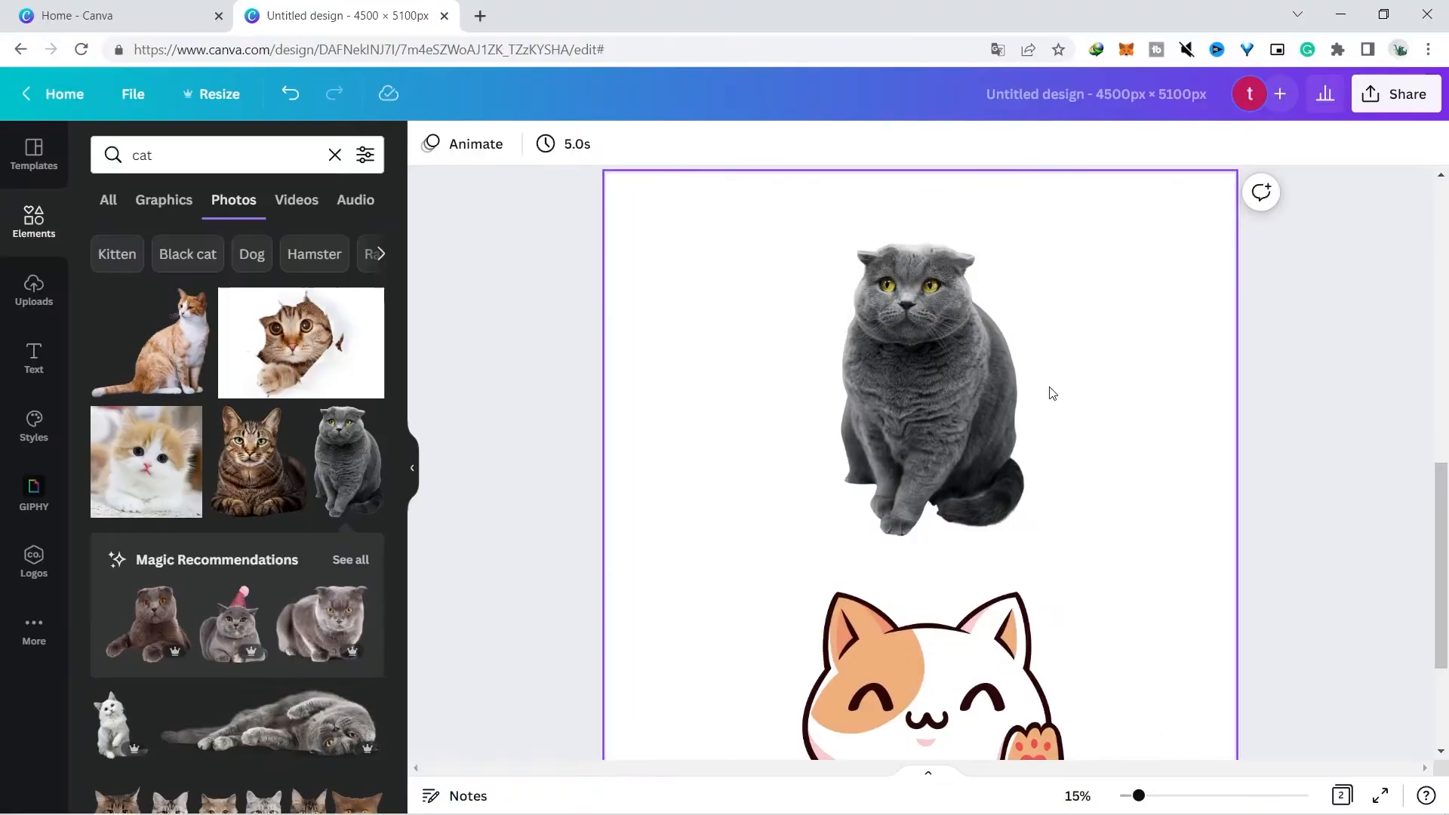
# Try resizing the grey cat photo, and enlarge and reposition the waving cartoon cat graphic below it.
pyautogui.click(912, 386)
pyautogui.moveTo(1022, 539)
pyautogui.mouseDown()
pyautogui.moveTo(1127, 638)
pyautogui.moveTo(990, 456)
pyautogui.moveTo(1148, 667)
pyautogui.moveTo(1017, 471)
pyautogui.moveTo(1045, 527)
pyautogui.mouseUp()
pyautogui.scroll(-3, 1428, 597)
pyautogui.click(1428, 597)
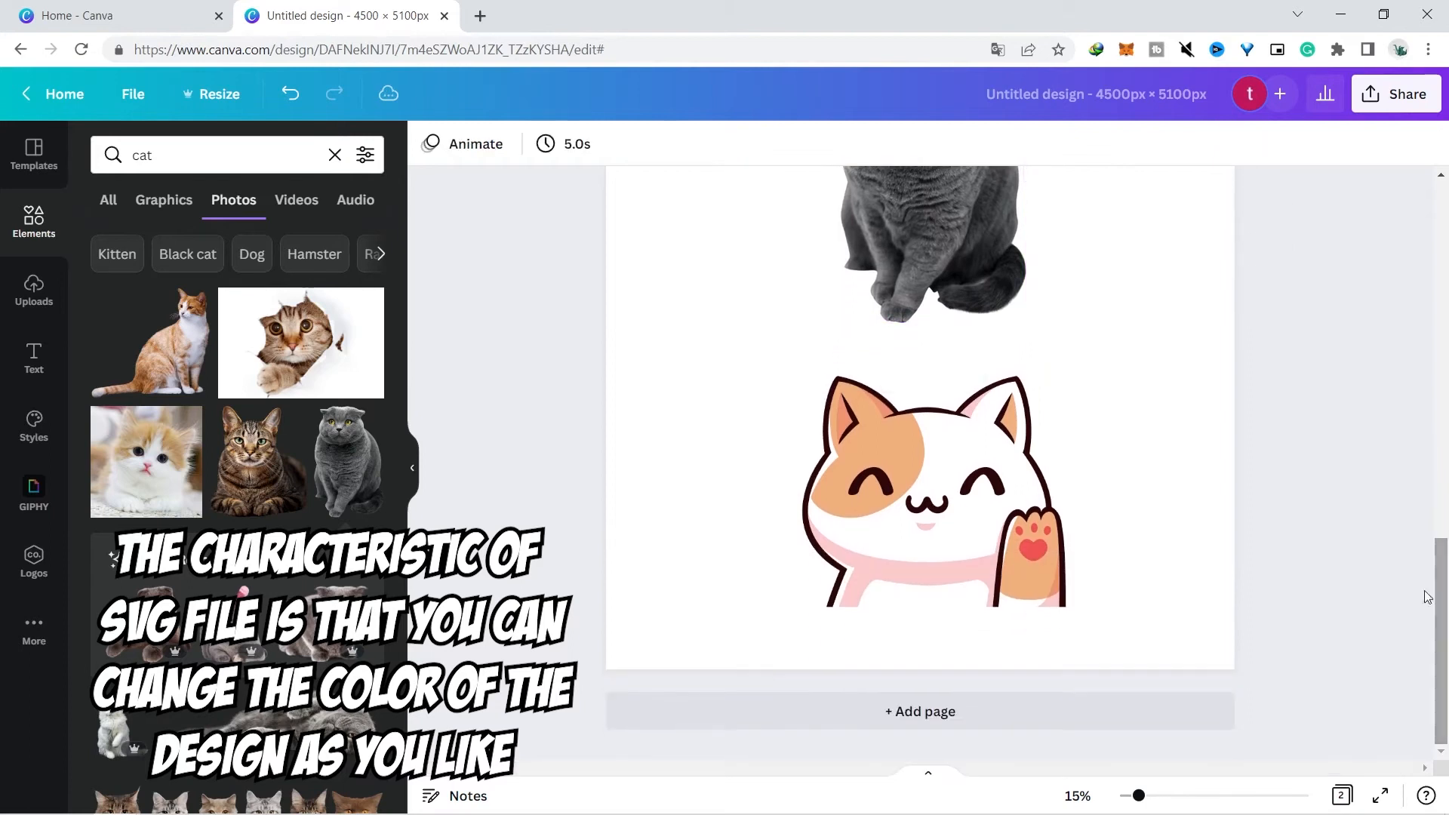
pyautogui.click(979, 483)
pyautogui.moveTo(1066, 373); pyautogui.dragTo(1081, 400)
pyautogui.moveTo(931, 485); pyautogui.dragTo(895, 477)
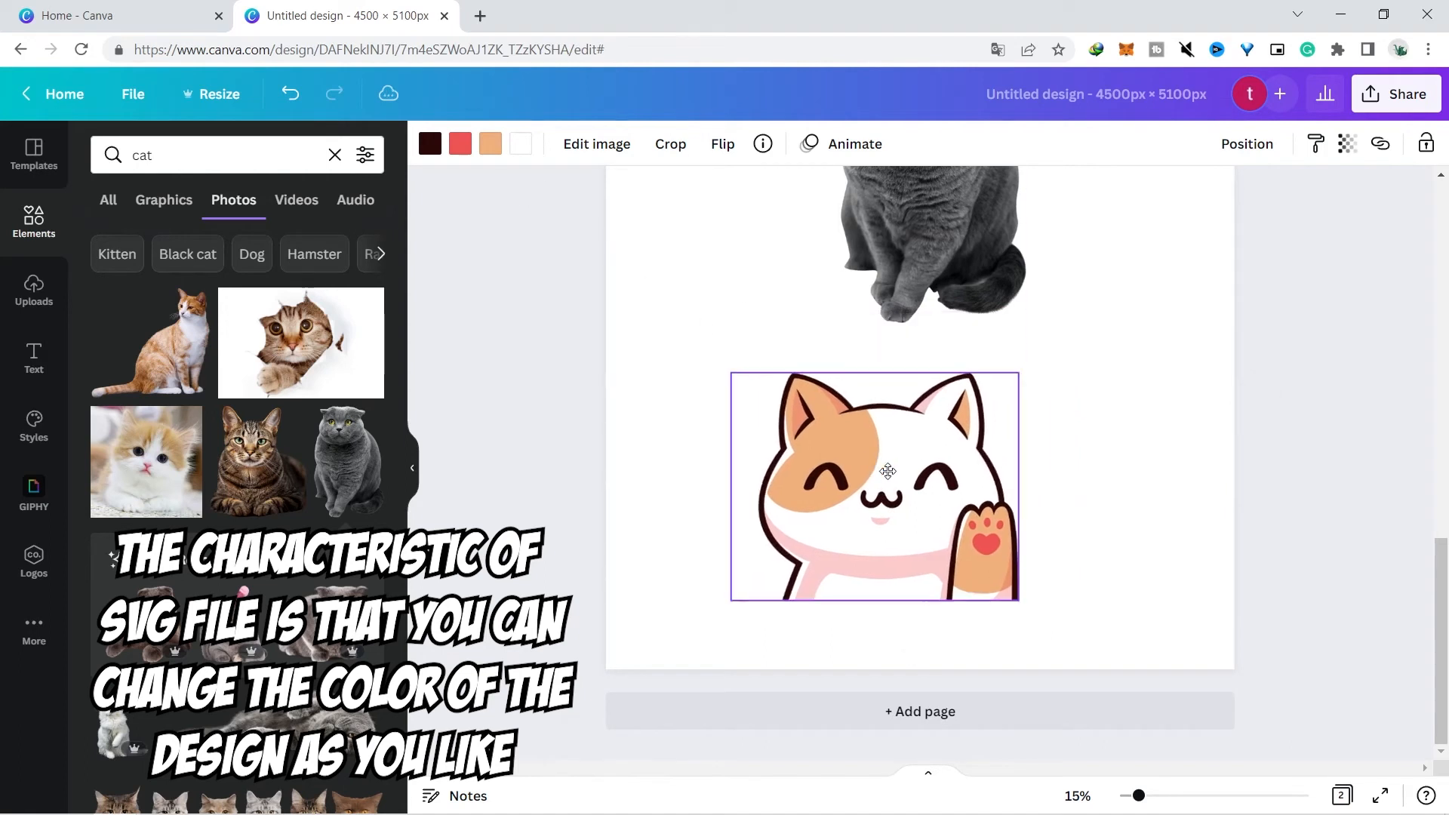
pyautogui.moveTo(1024, 372); pyautogui.dragTo(1079, 355)
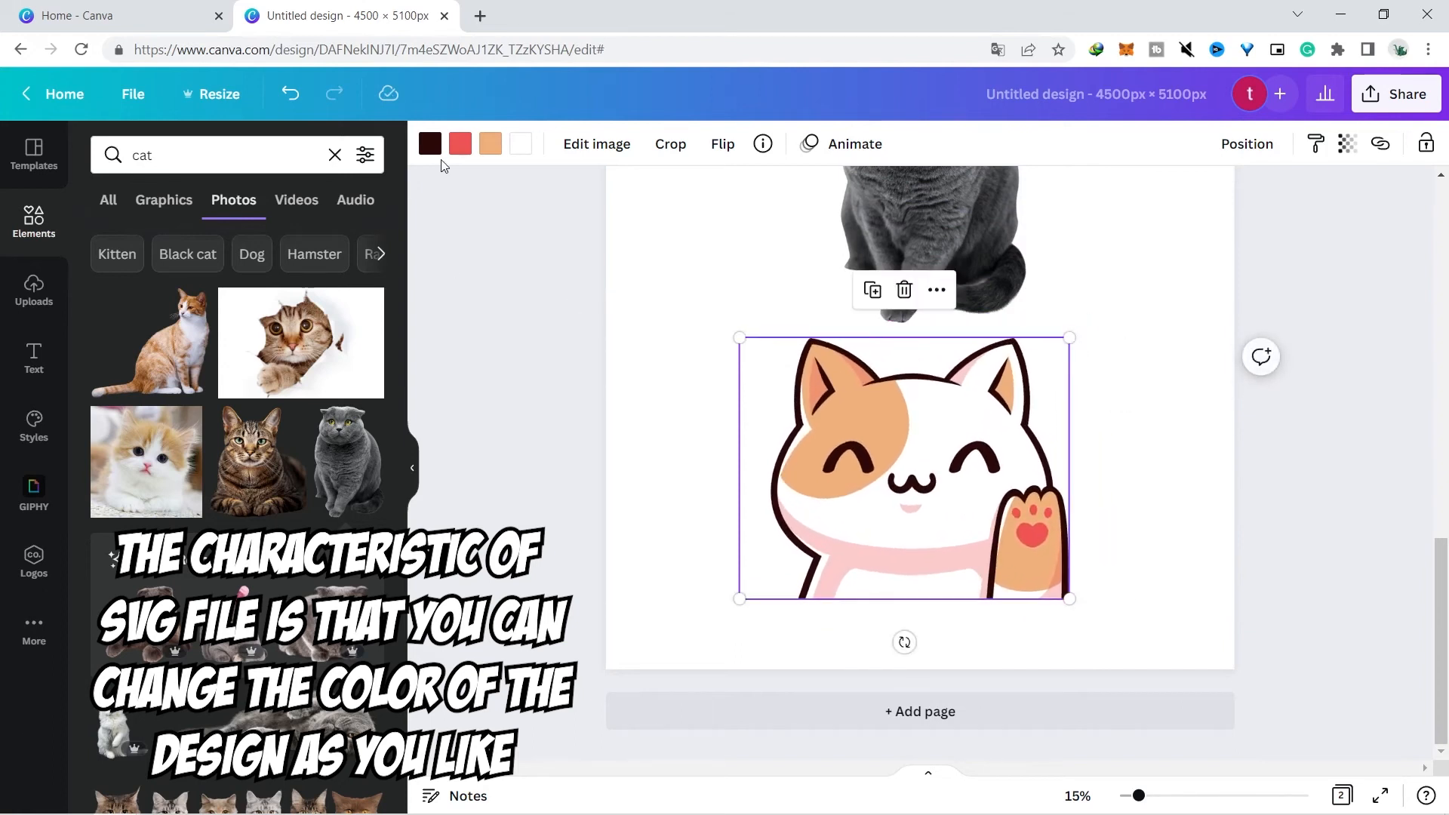
# Recolour the cartoon cat's coral paw pads bright red and replace its tan fur colour.
pyautogui.click(460, 145)
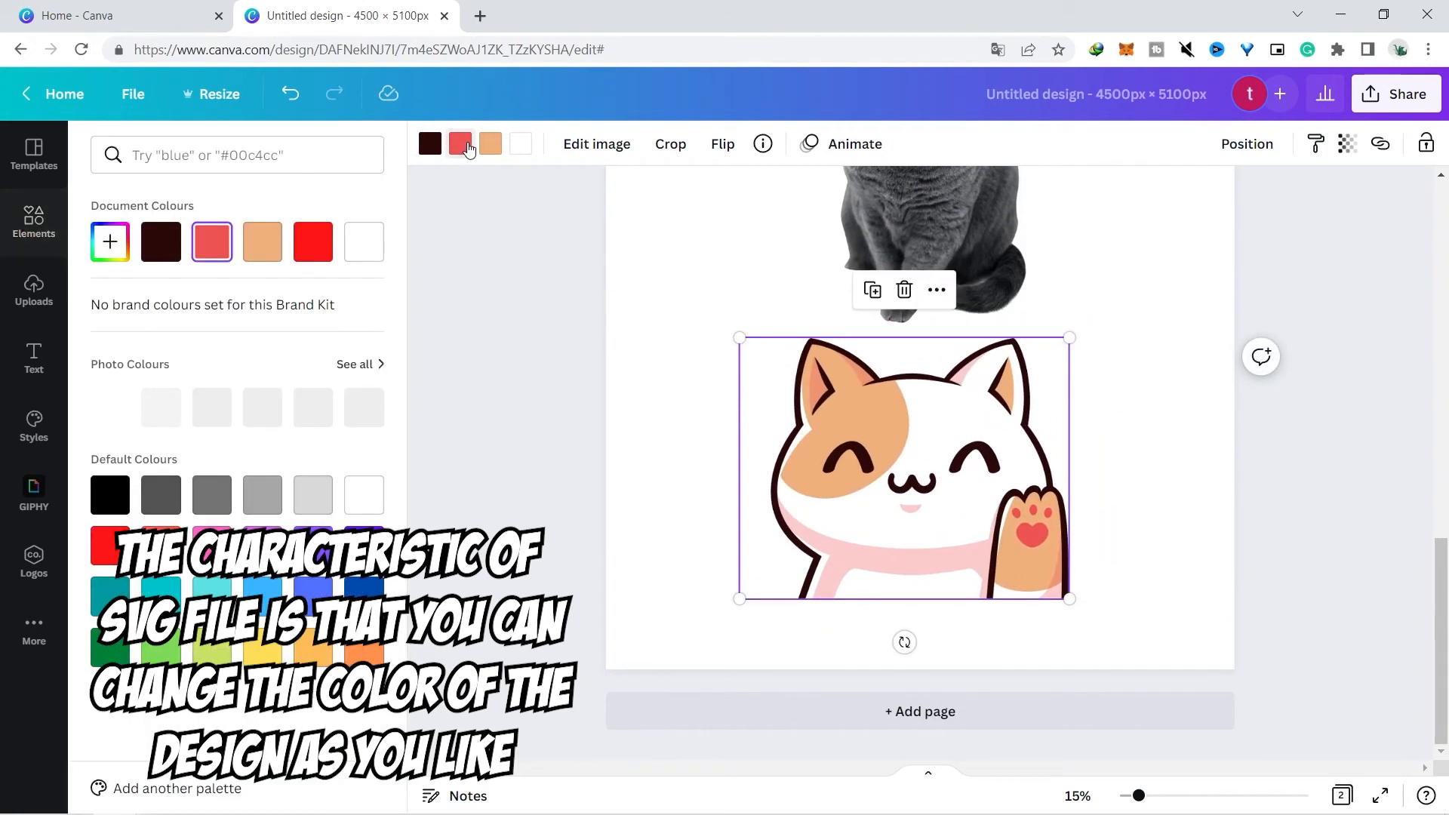
pyautogui.click(251, 250)
pyautogui.click(364, 545)
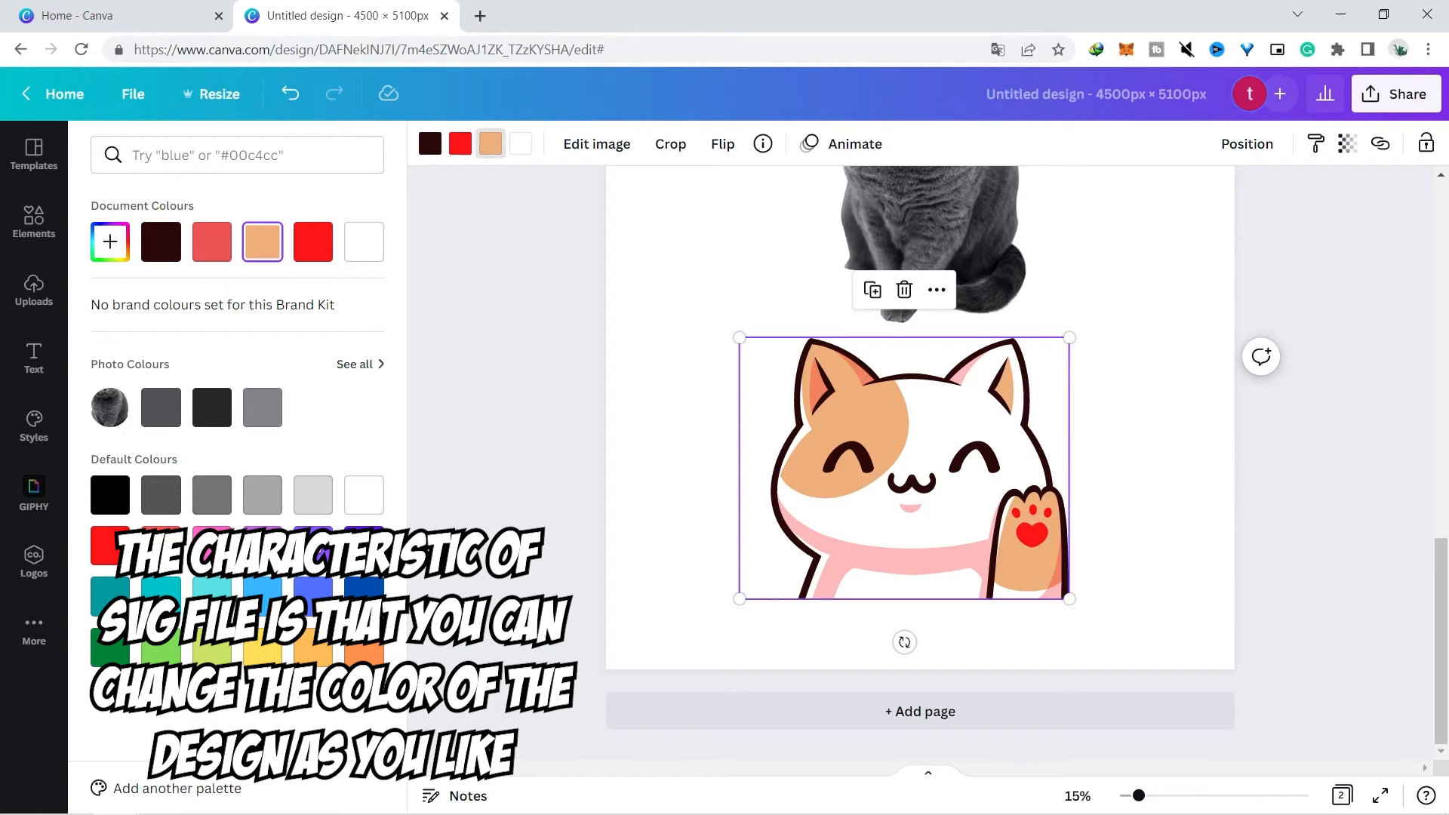
pyautogui.click(160, 545)
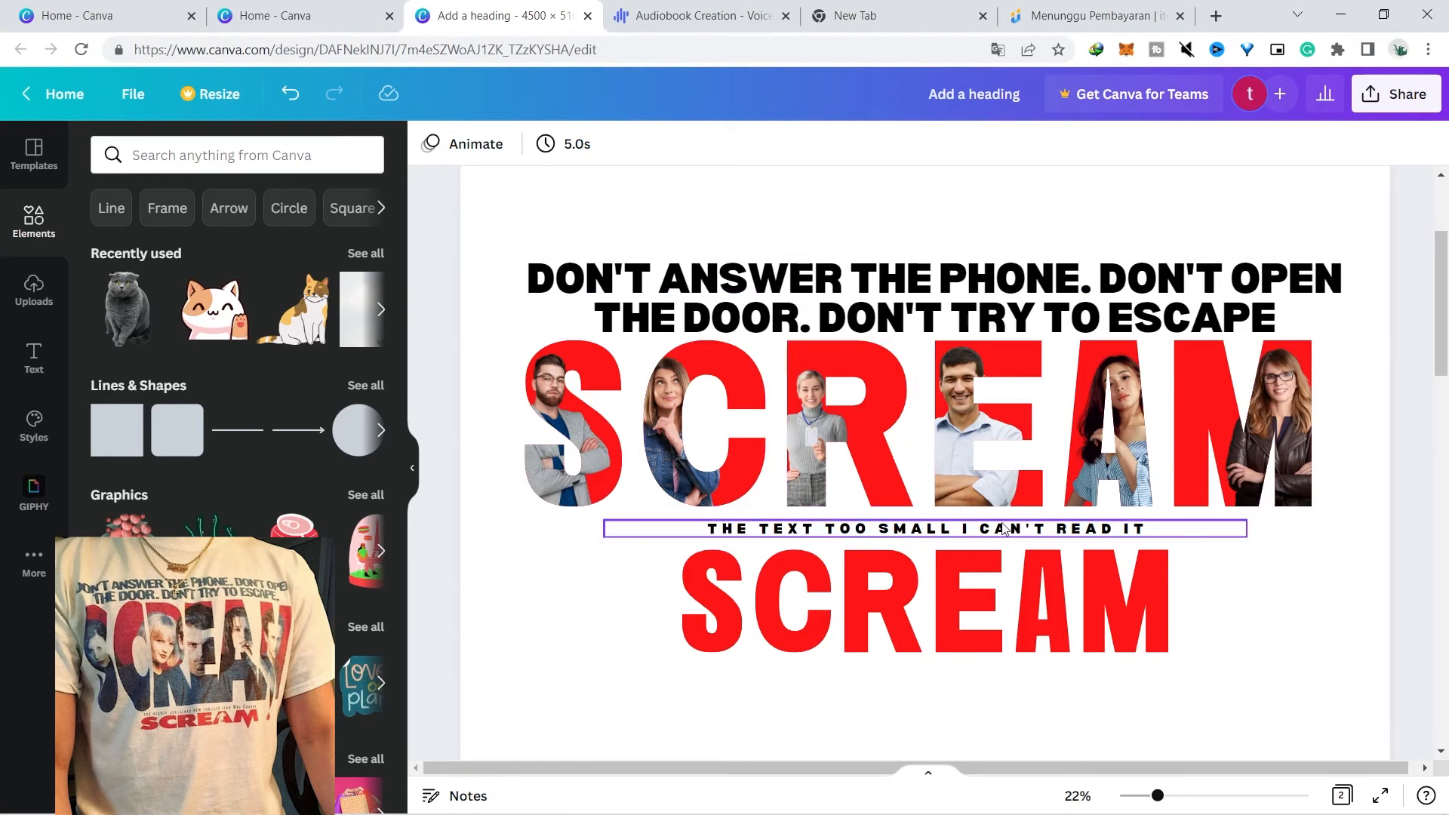
# Copy the top text line "DON'T ANSWER THE PHONE. DON'T OPEN" from the finished SCREAM design.
pyautogui.click(1118, 270)
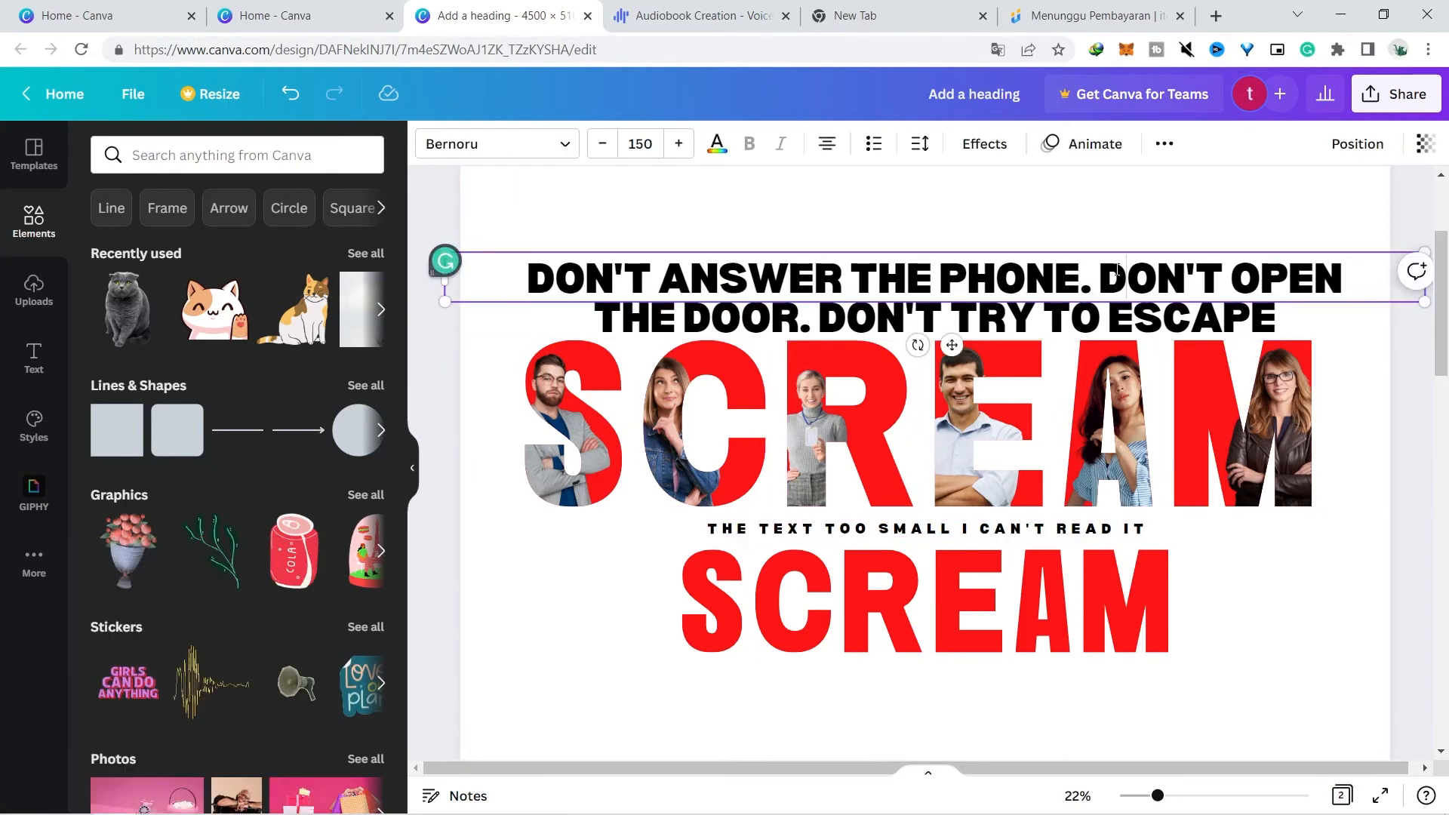
pyautogui.click(1118, 270)
pyautogui.hotkey('ctrl', 'c')
pyautogui.click(1397, 371)
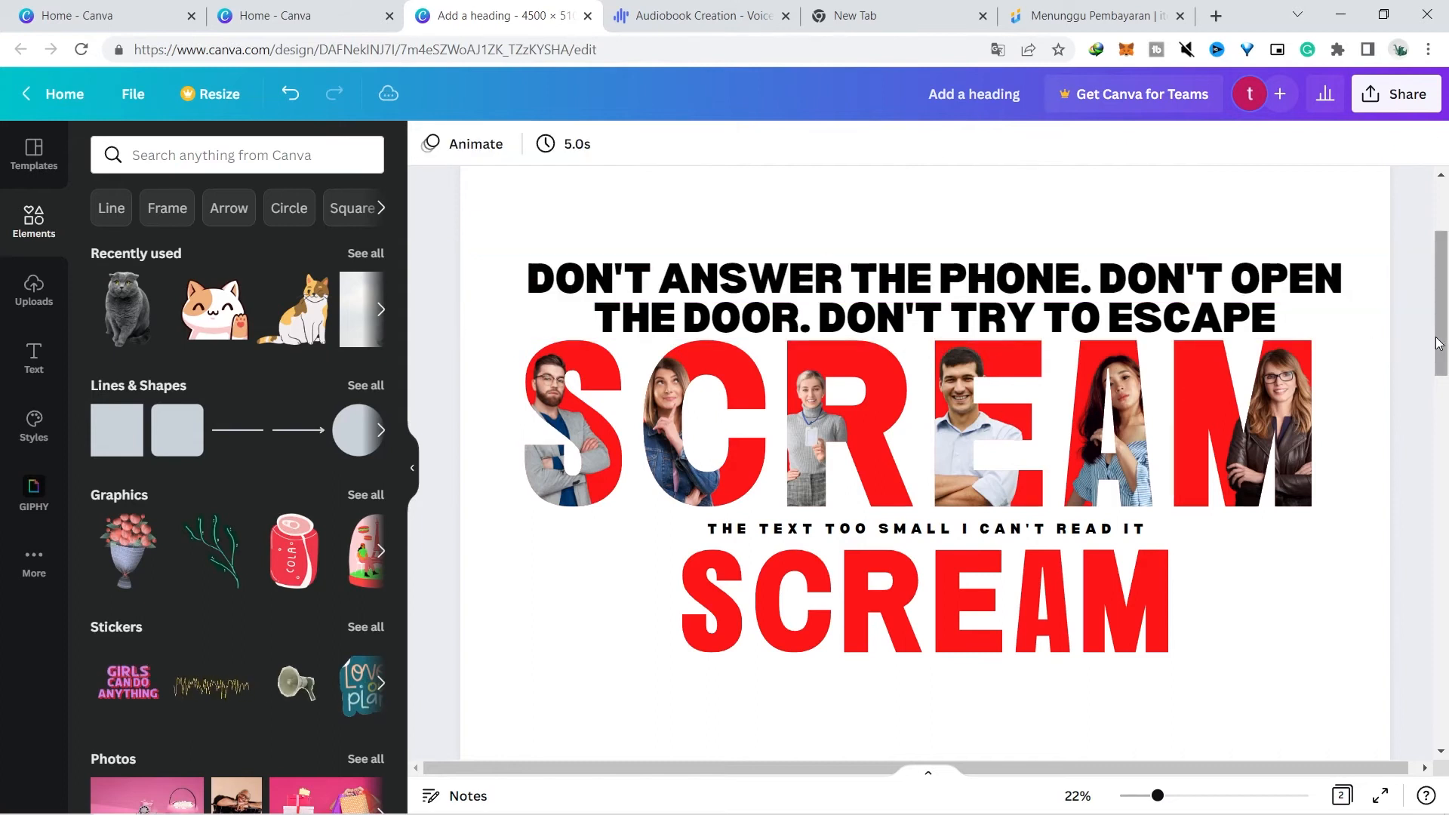
# Add a subheading above the photo-filled SCREAM on the second page and replace its text with the copied line.
pyautogui.scroll(-10, 1398, 371)
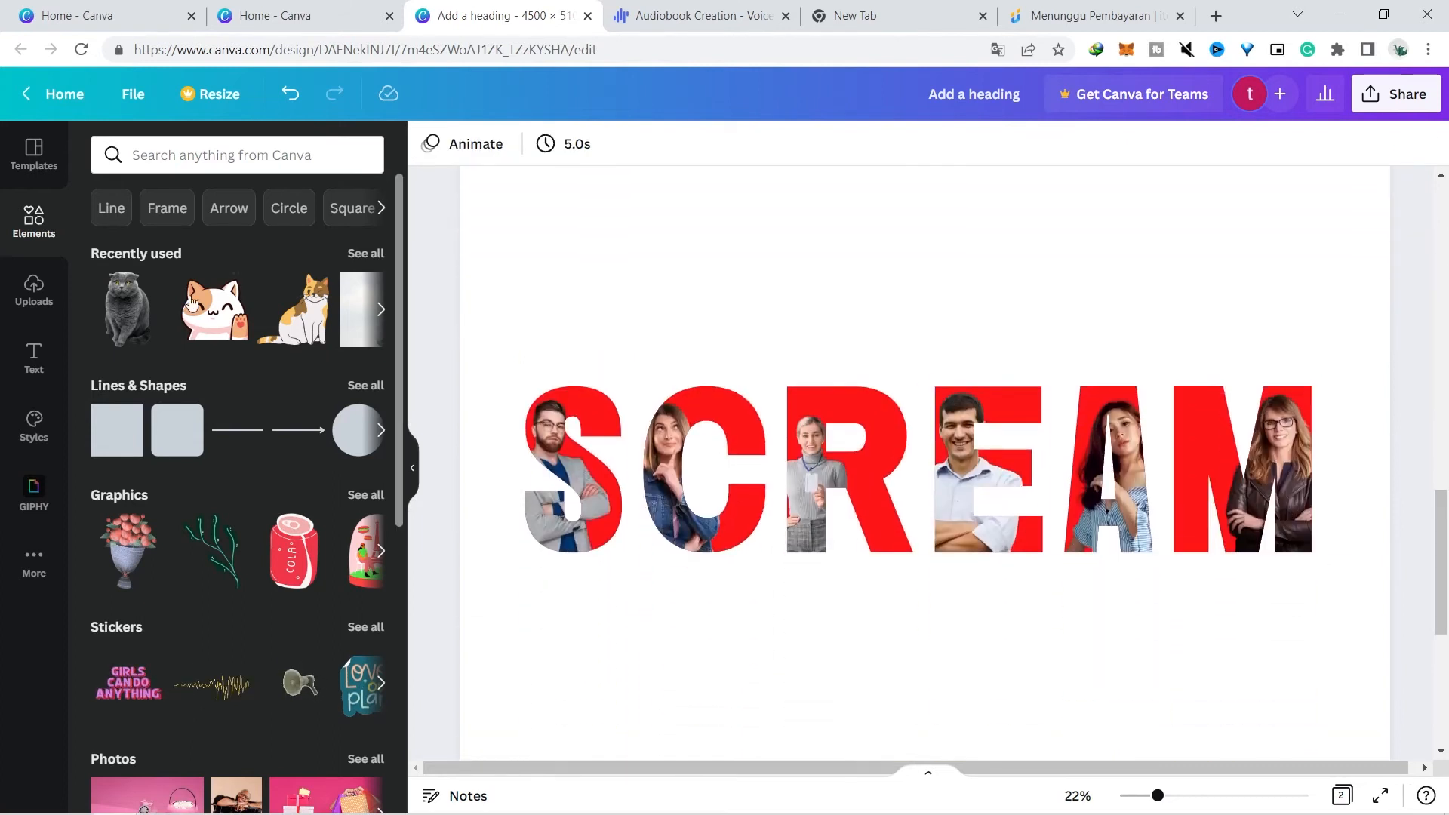
pyautogui.click(34, 359)
pyautogui.click(217, 356)
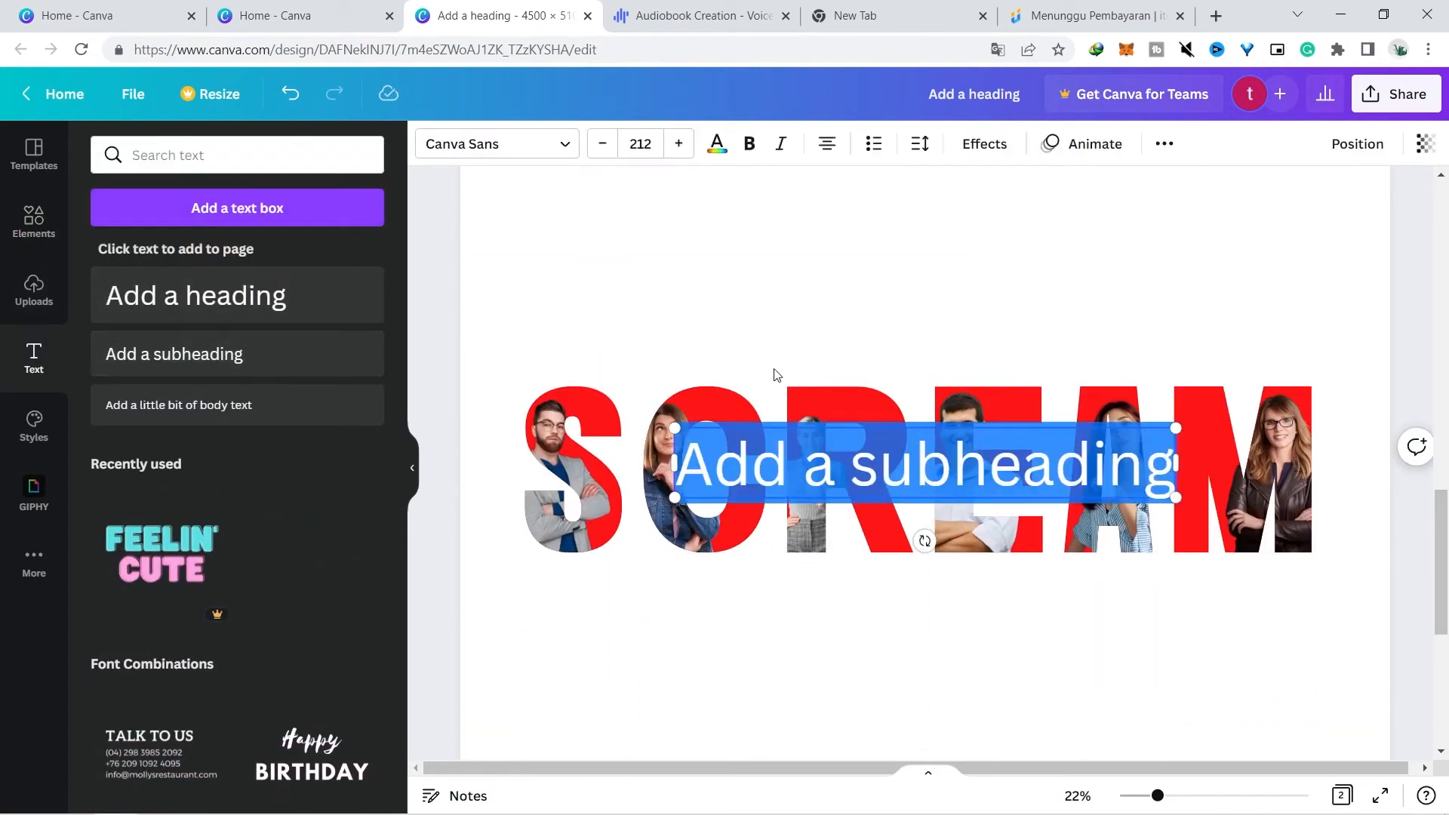
pyautogui.click(881, 401)
pyautogui.click(880, 449)
pyautogui.moveTo(881, 448); pyautogui.dragTo(868, 303)
pyautogui.click(873, 320)
pyautogui.hotkey('ctrl', 'a')
pyautogui.hotkey('ctrl', 'v')
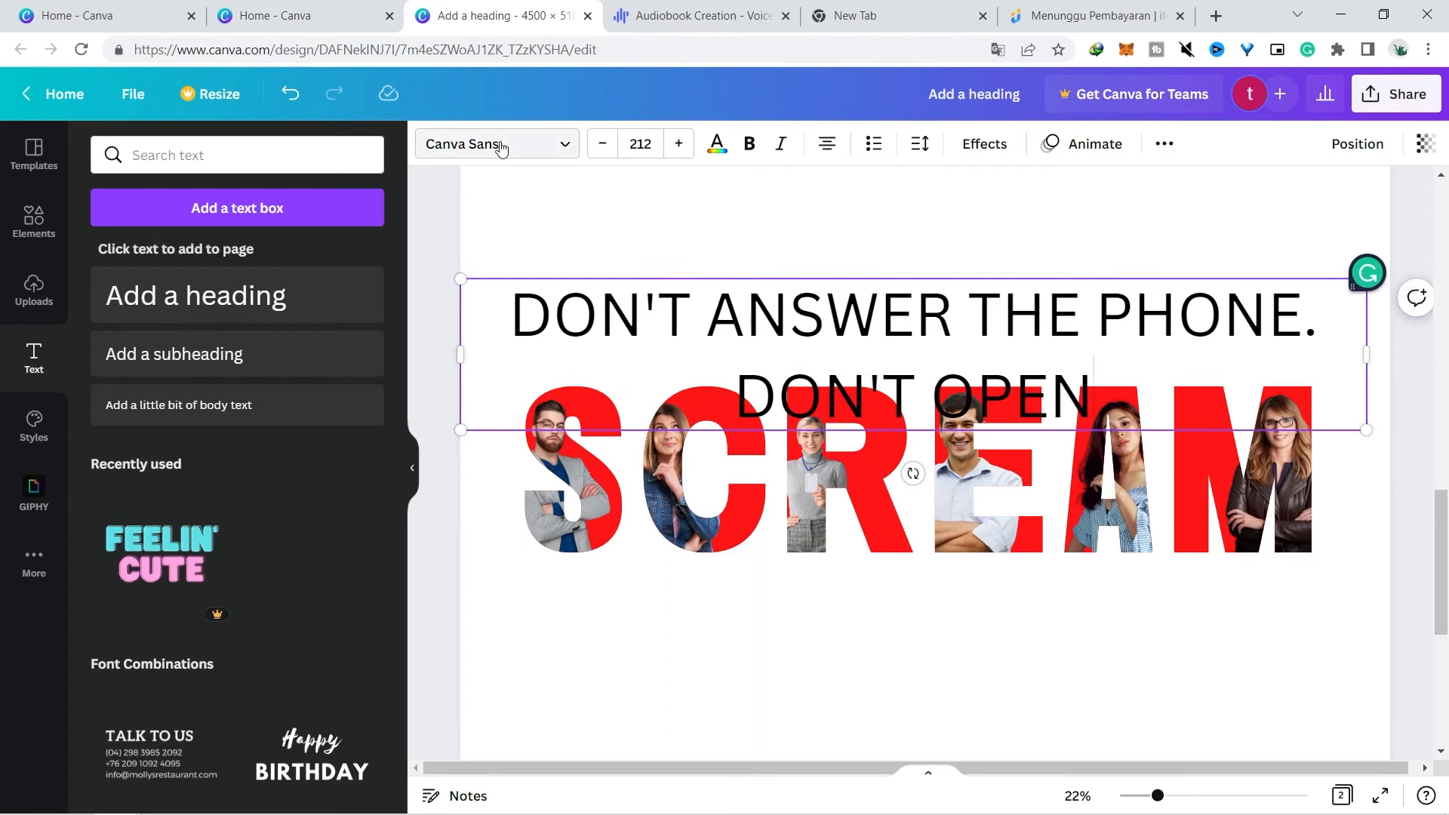
# Set the new text line in Bernoru at size 153 and centre it on one line above SCREAM.
pyautogui.click(501, 148)
pyautogui.click(278, 209)
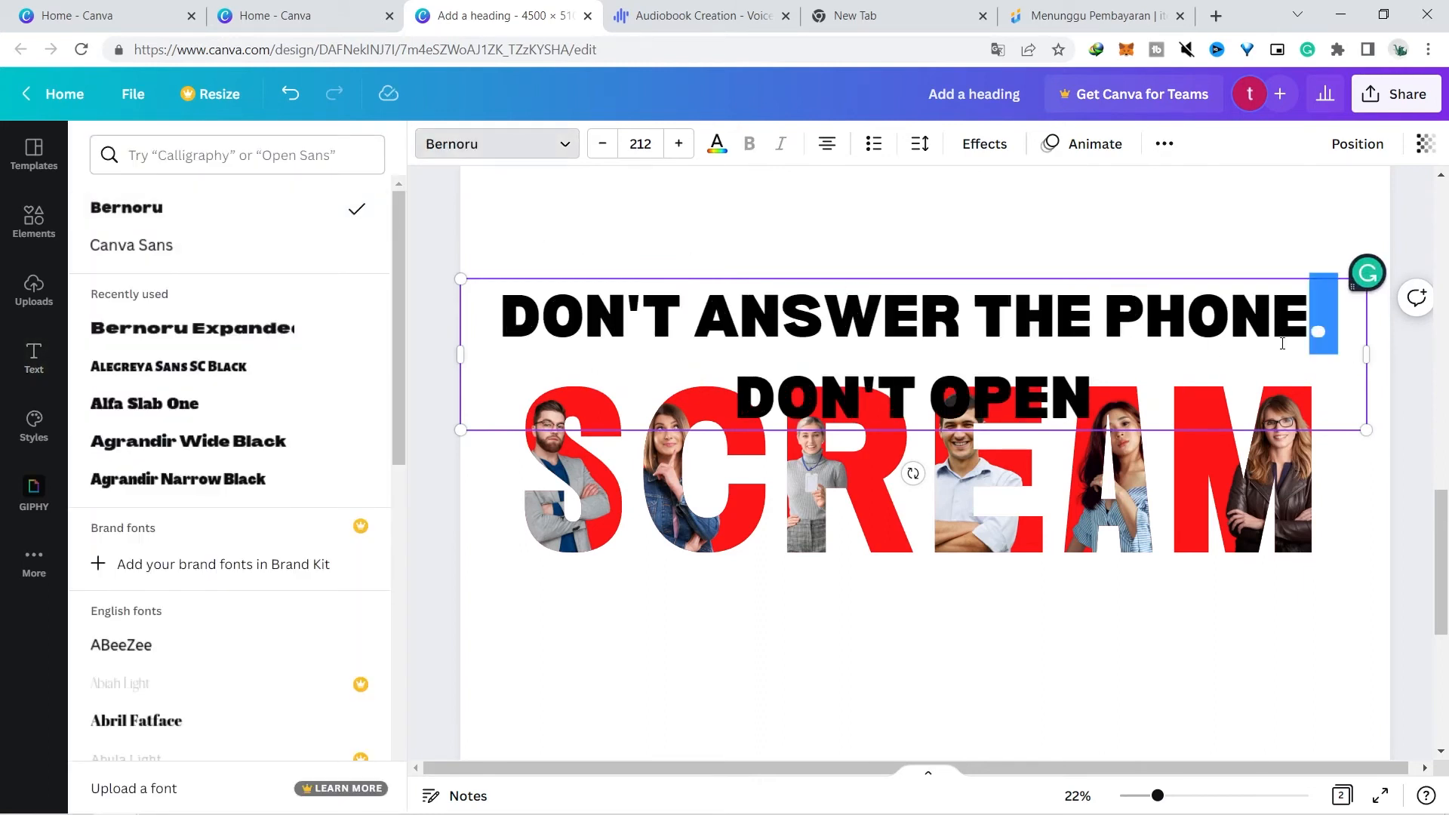
pyautogui.hotkey('ctrl', 'a')
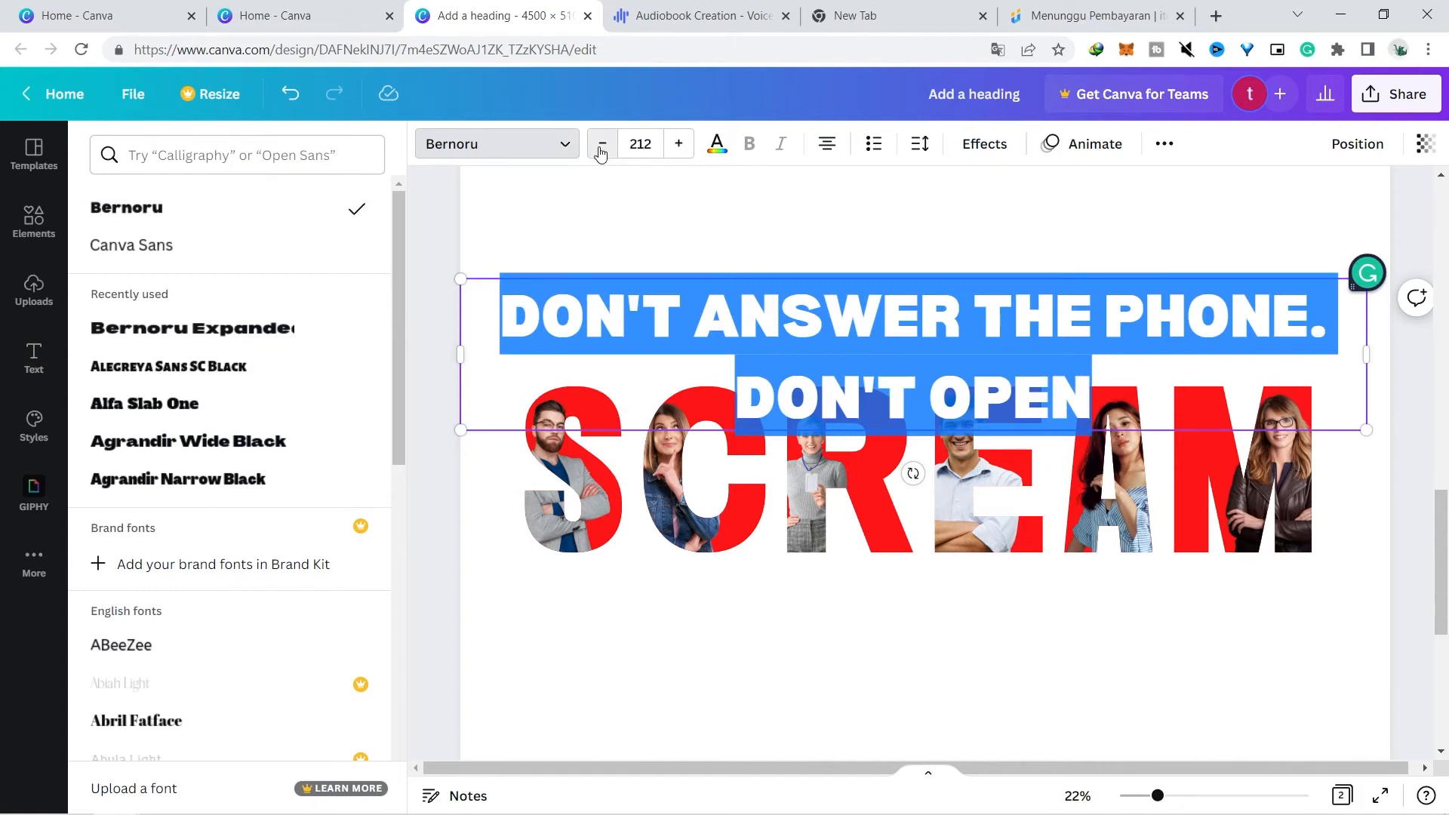
pyautogui.click(988, 269)
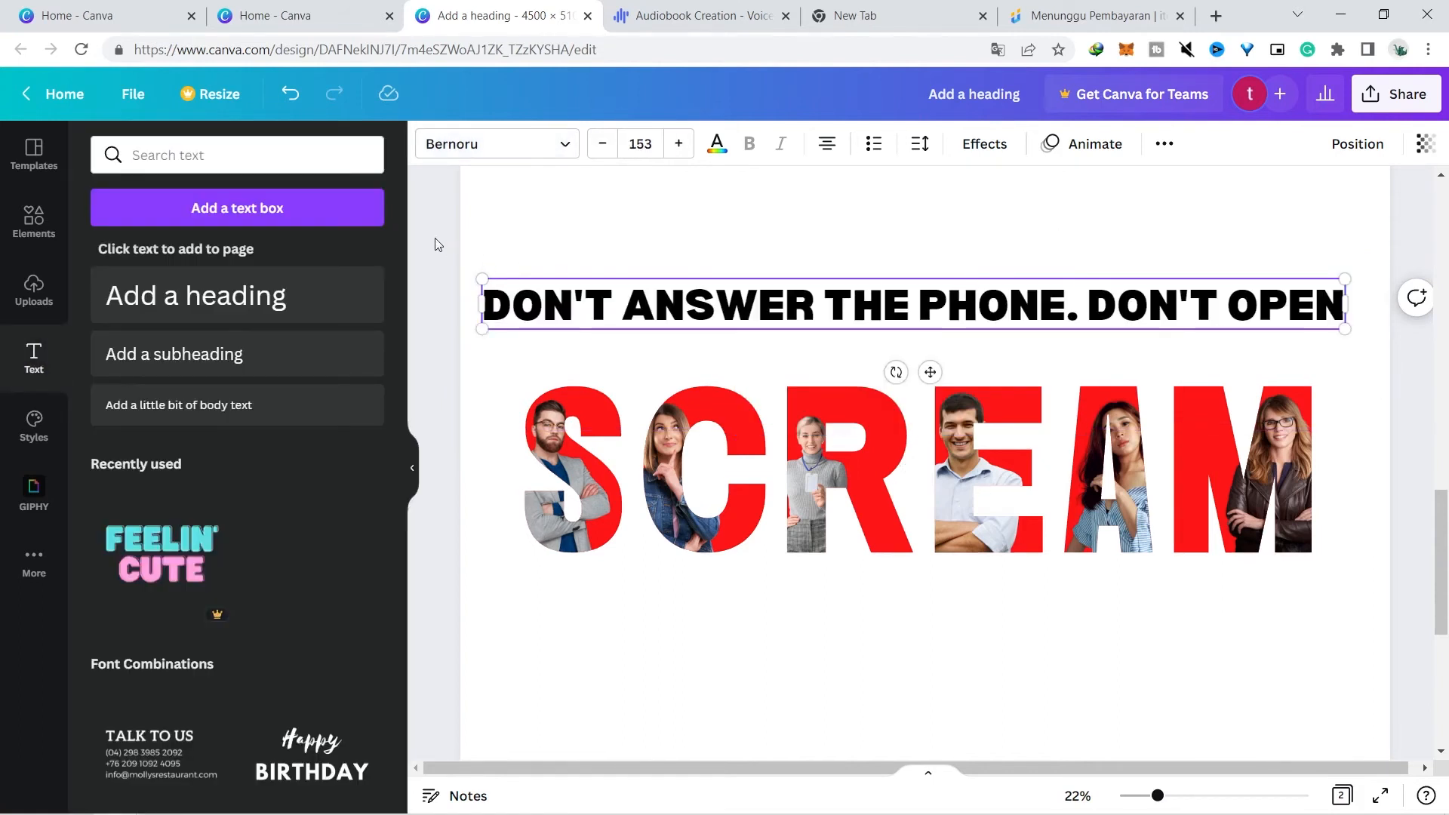
pyautogui.click(435, 244)
pyautogui.moveTo(580, 289); pyautogui.dragTo(602, 296)
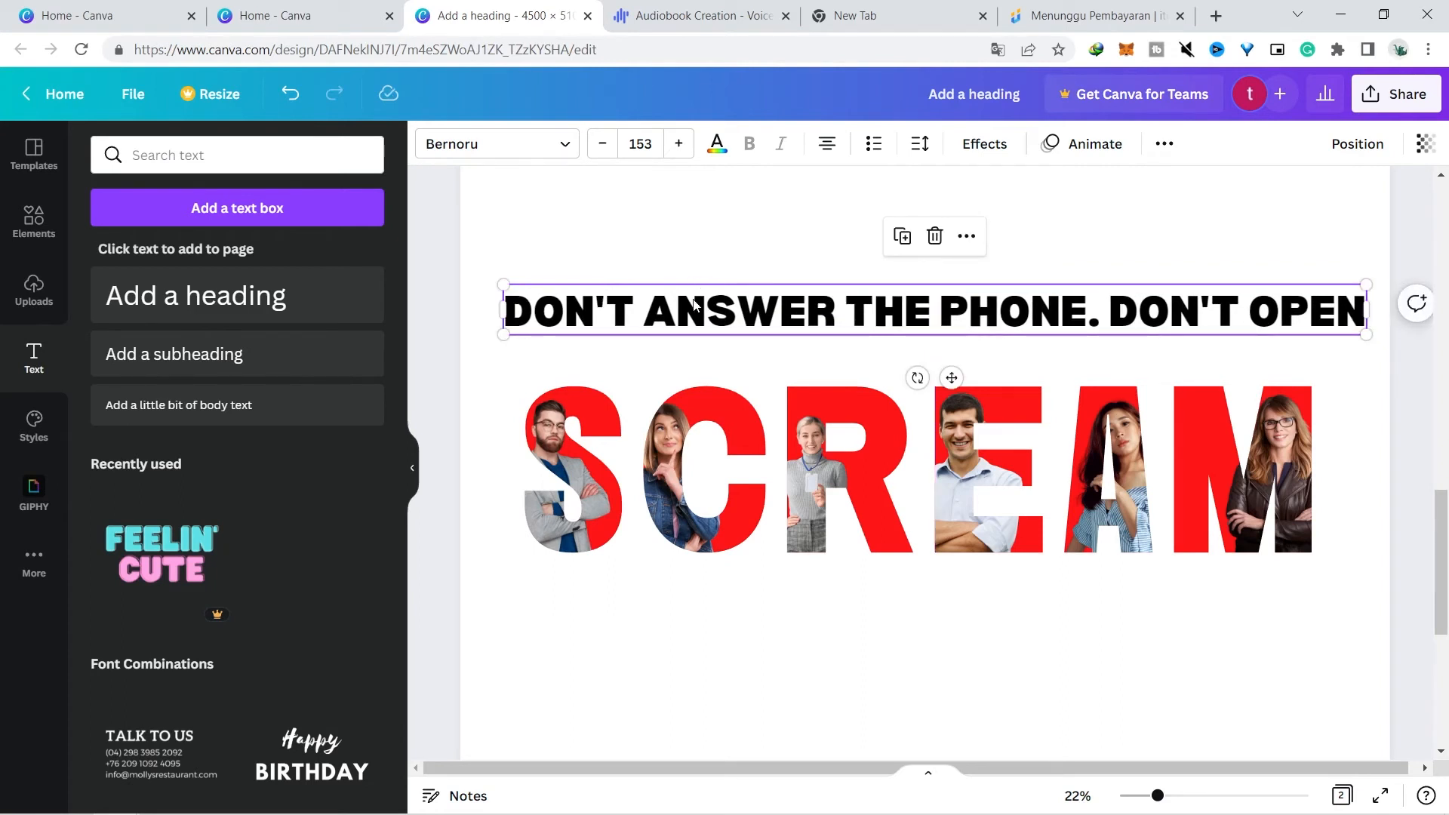
# Tighten the letter spacing of "DON'T ANSWER THE PHONE. DON'T OPEN" to -48.
pyautogui.doubleClick(695, 300)
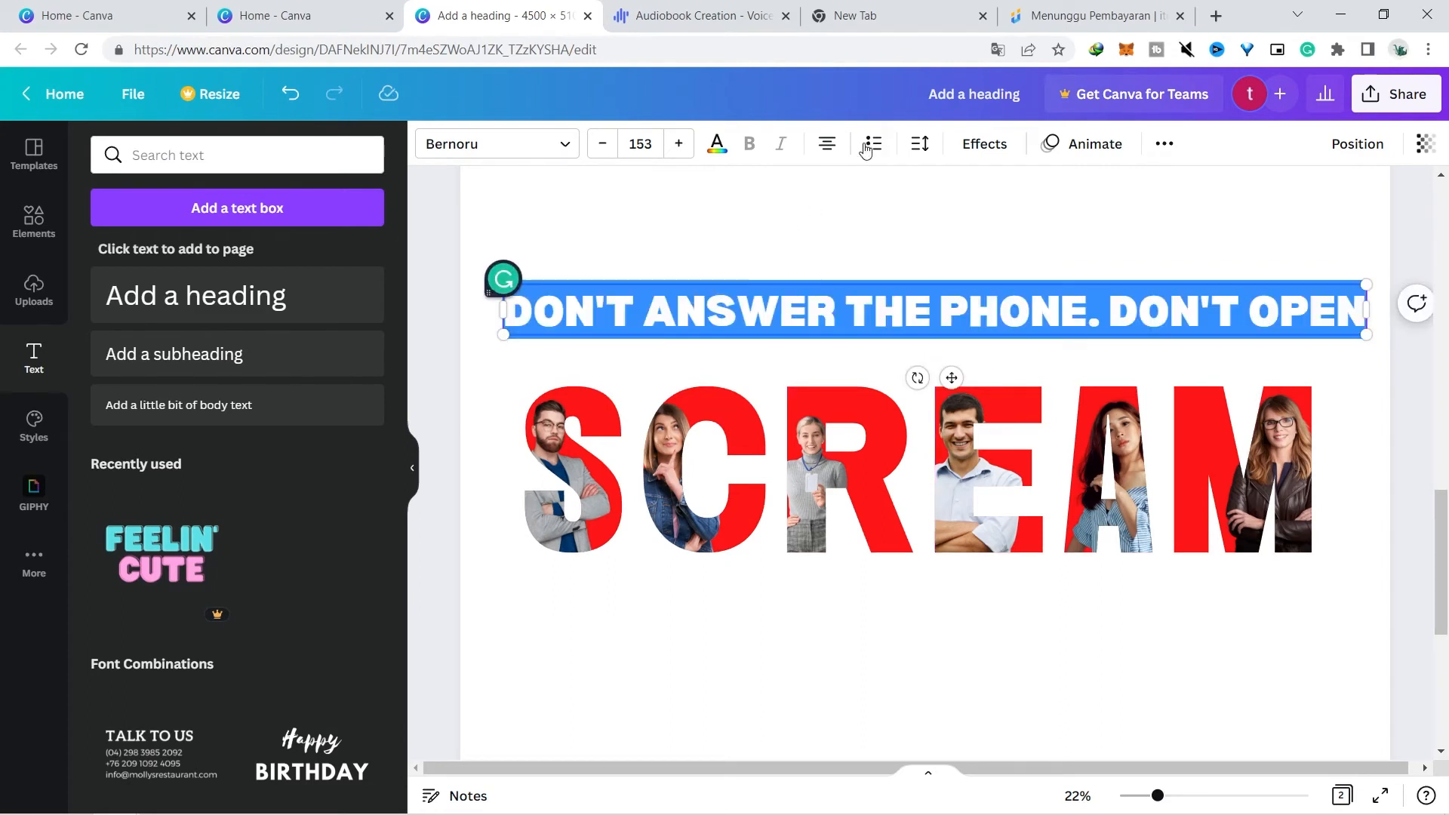
pyautogui.click(919, 145)
pyautogui.moveTo(992, 230)
pyautogui.mouseDown()
pyautogui.moveTo(1039, 231)
pyautogui.moveTo(972, 230)
pyautogui.mouseUp()
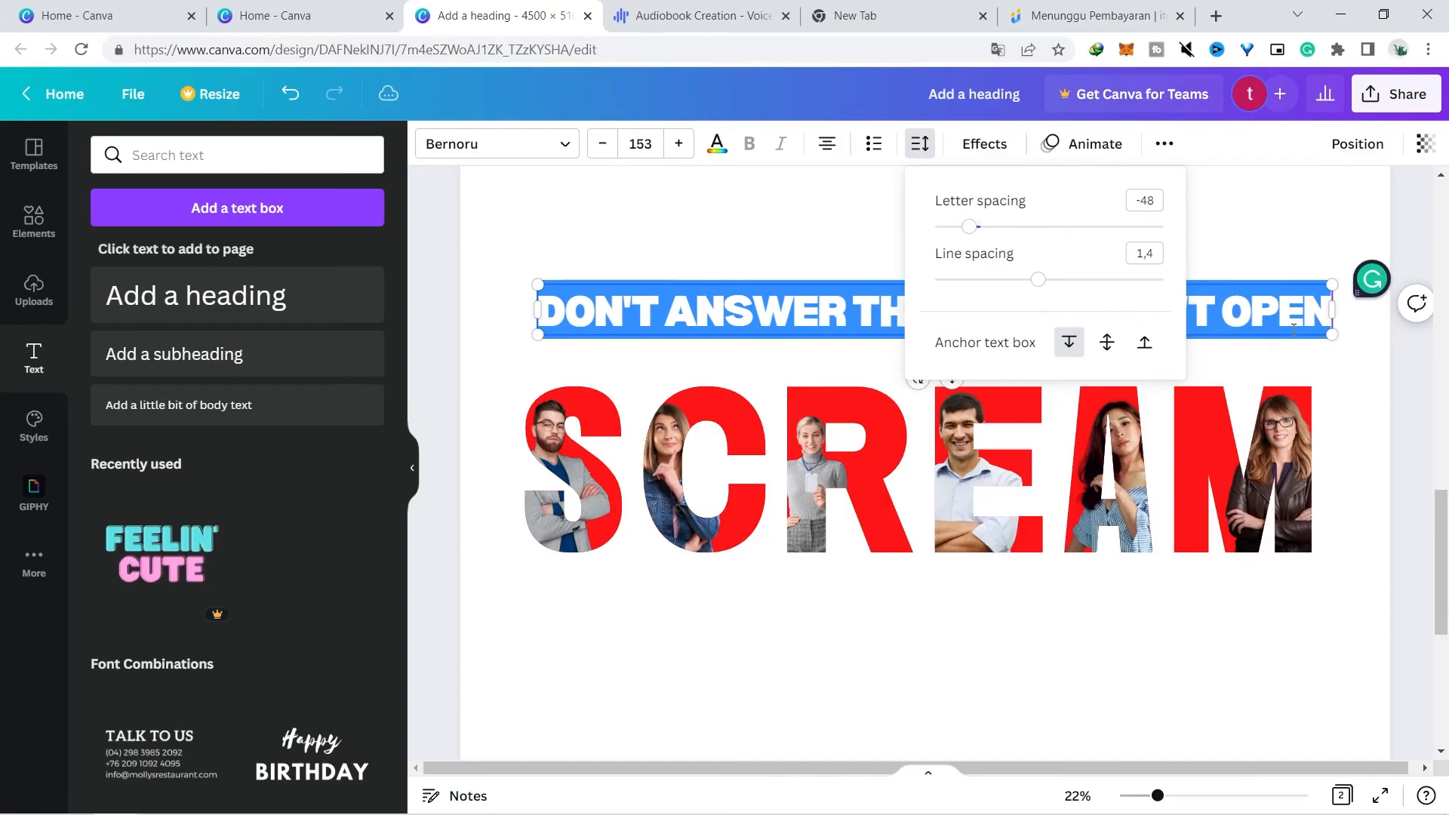
pyautogui.press('Escape')
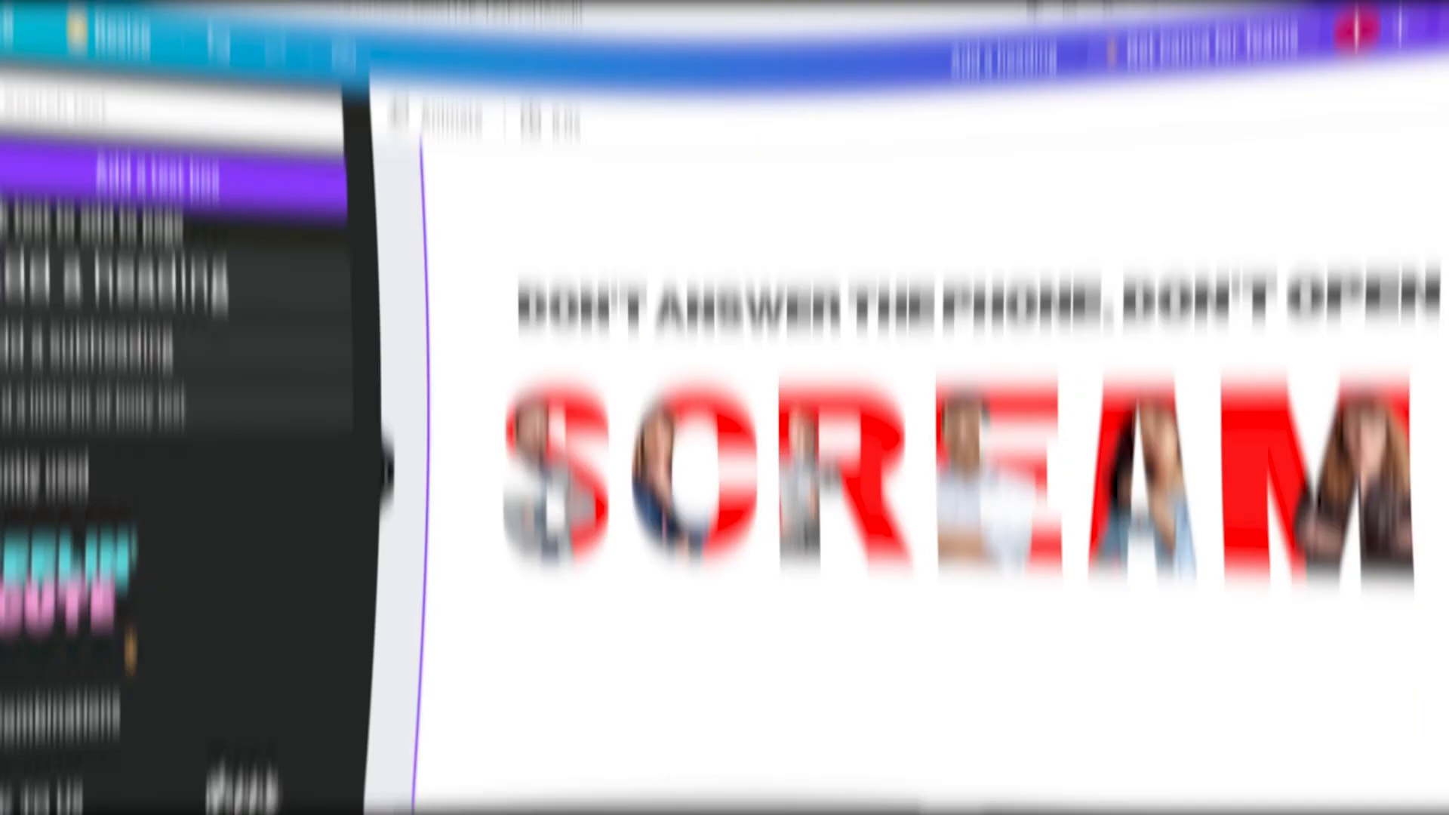
# Duplicate the whole photo-filled SCREAM lettering and place the copy below the small text line.
pyautogui.moveTo(535, 503); pyautogui.dragTo(1140, 452)
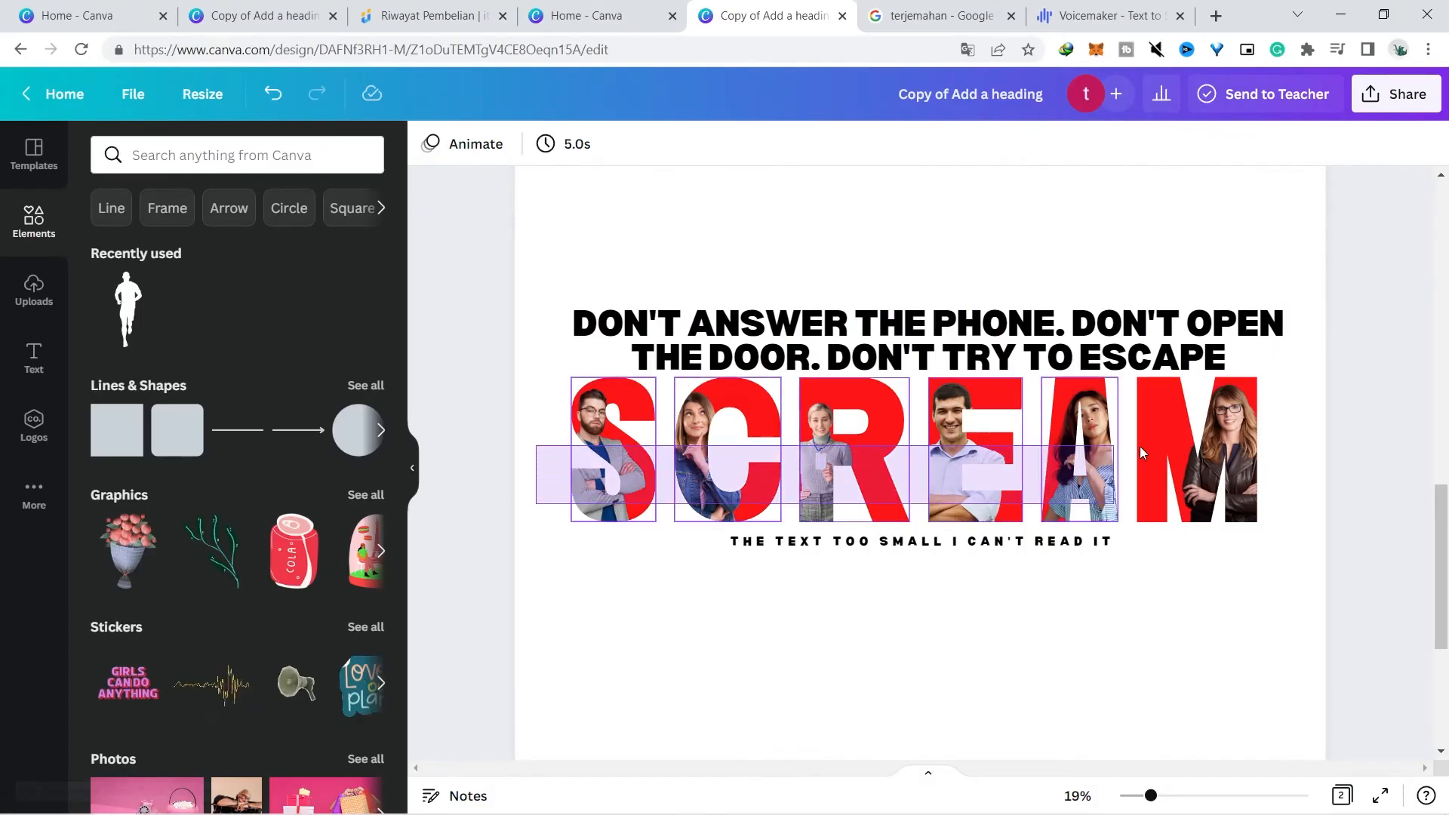
pyautogui.moveTo(1269, 453); pyautogui.dragTo(1268, 454)
pyautogui.moveTo(685, 502); pyautogui.dragTo(693, 624)
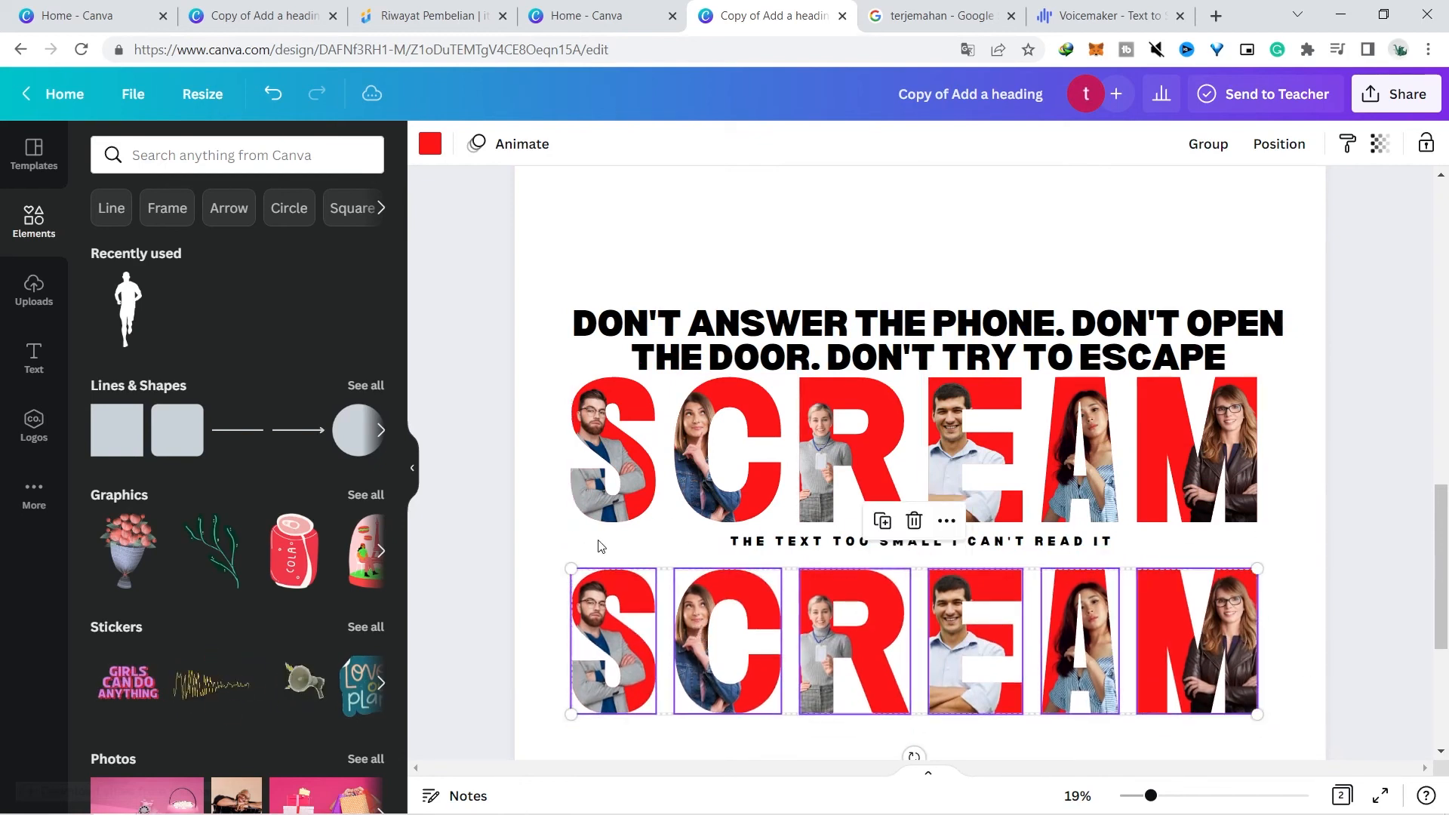
pyautogui.click(529, 511)
# Delete the photos and their emptied frames from all six letters of the lower SCREAM, keeping only the red letters.
pyautogui.click(596, 634)
pyautogui.press('Delete')
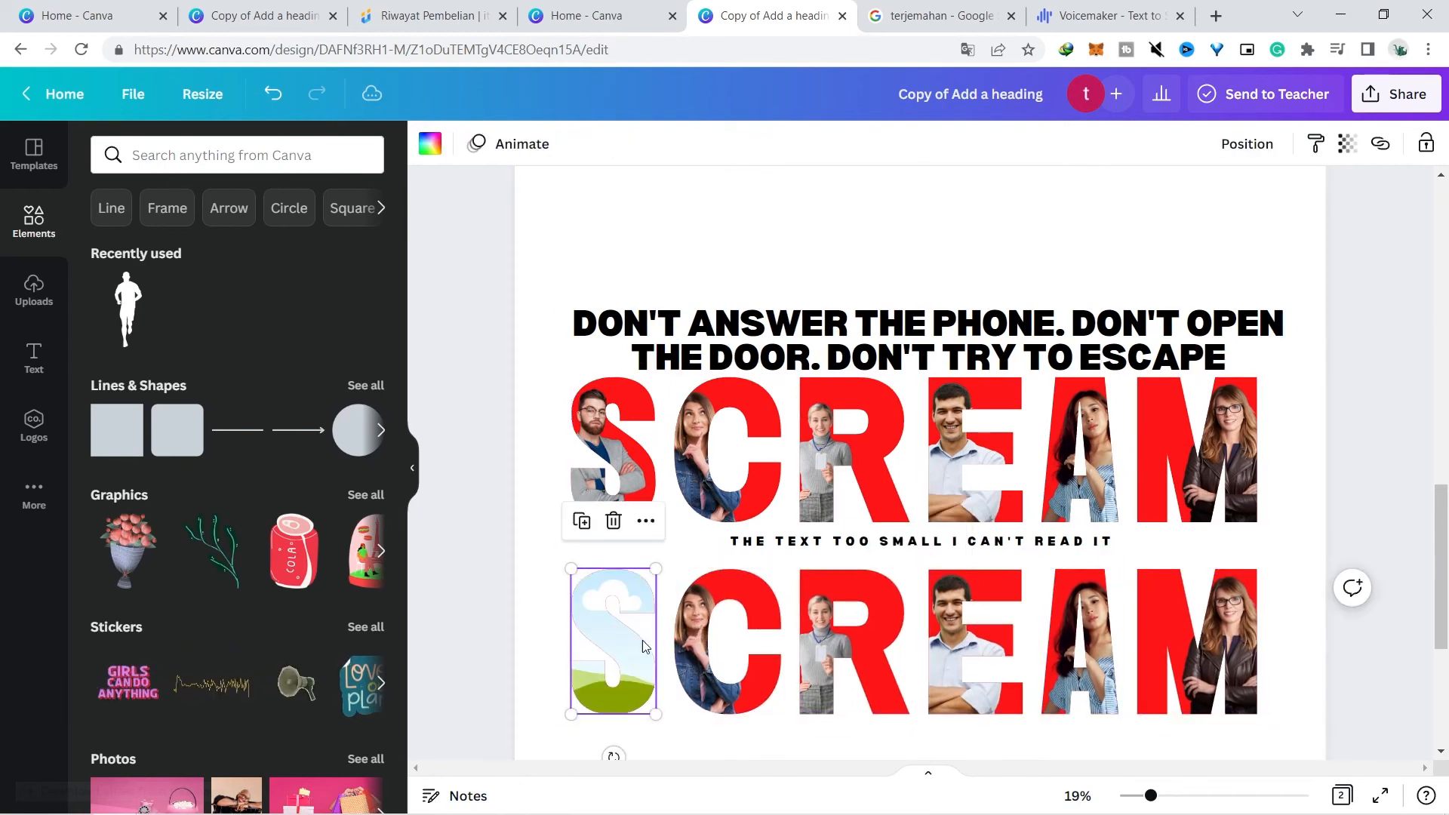
pyautogui.press('Delete')
pyautogui.click(708, 640)
pyautogui.press('Delete')
pyautogui.press('Delete')
pyautogui.click(841, 640)
pyautogui.press('Delete')
pyautogui.press('Delete')
pyautogui.click(949, 636)
pyautogui.press('Delete')
pyautogui.press('Delete')
pyautogui.click(1077, 641)
pyautogui.press('Delete')
pyautogui.press('Delete')
pyautogui.click(1197, 643)
pyautogui.press('Delete')
pyautogui.press('Delete')
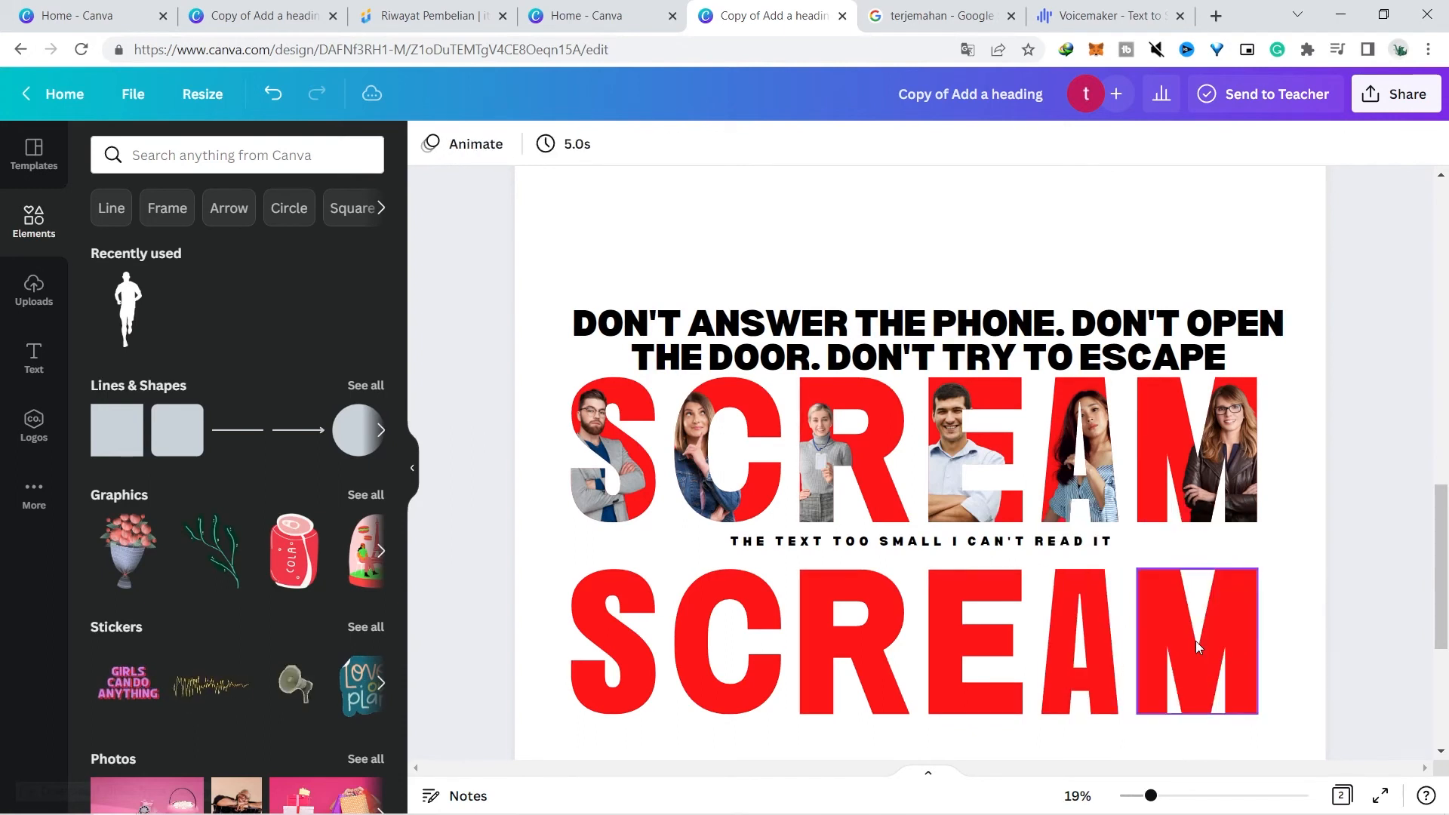
# Add the recently used running-man silhouette and scale it to fit over the letter A of the lower SCREAM.
pyautogui.click(128, 303)
pyautogui.moveTo(943, 558); pyautogui.dragTo(1190, 558)
pyautogui.moveTo(1234, 400); pyautogui.dragTo(1155, 618)
pyautogui.moveTo(1124, 678); pyautogui.dragTo(1065, 641)
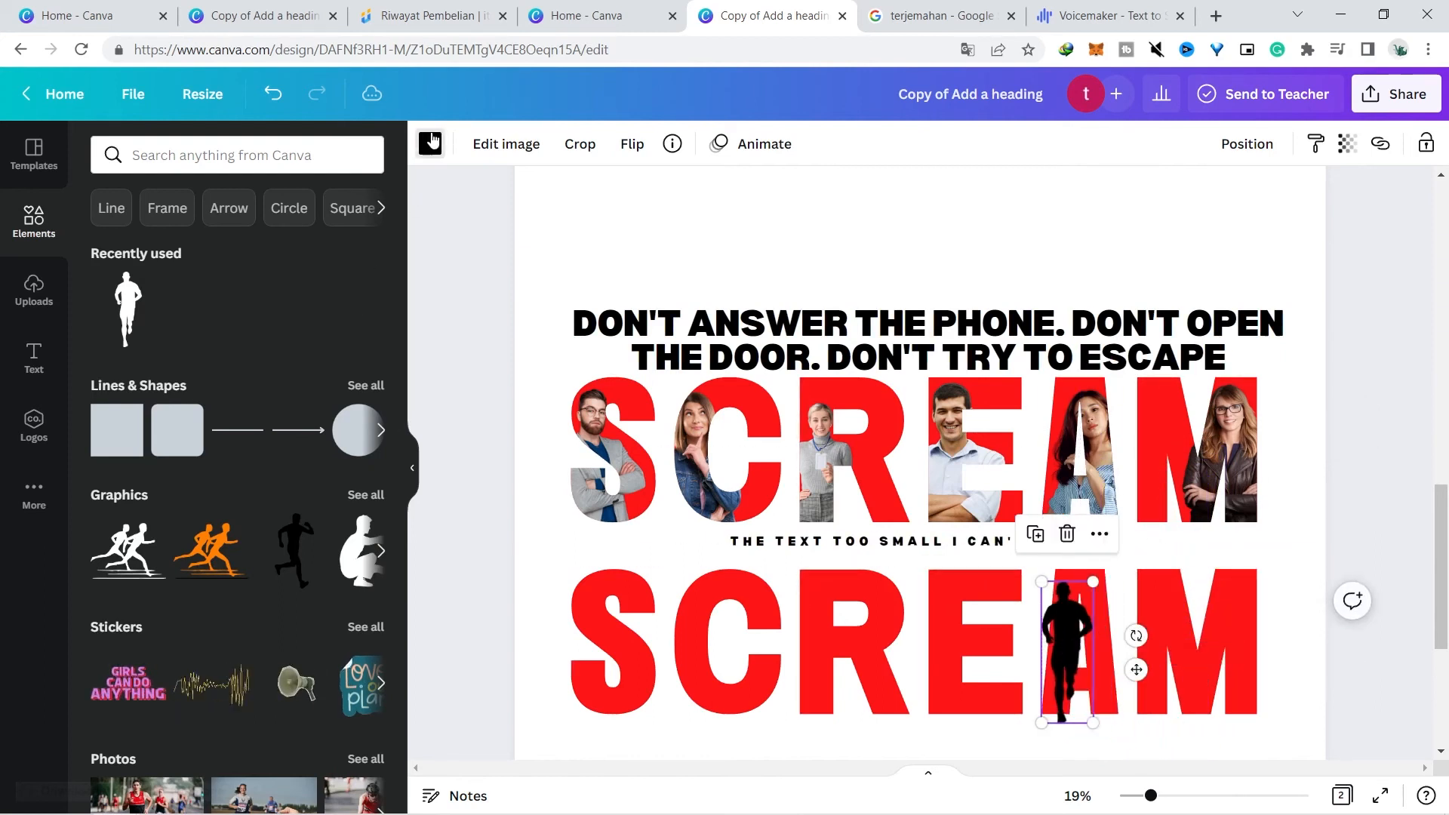
# Recolour the running-man silhouette white and shrink it to sit inside the upper part of the lower A.
pyautogui.click(431, 142)
pyautogui.click(212, 241)
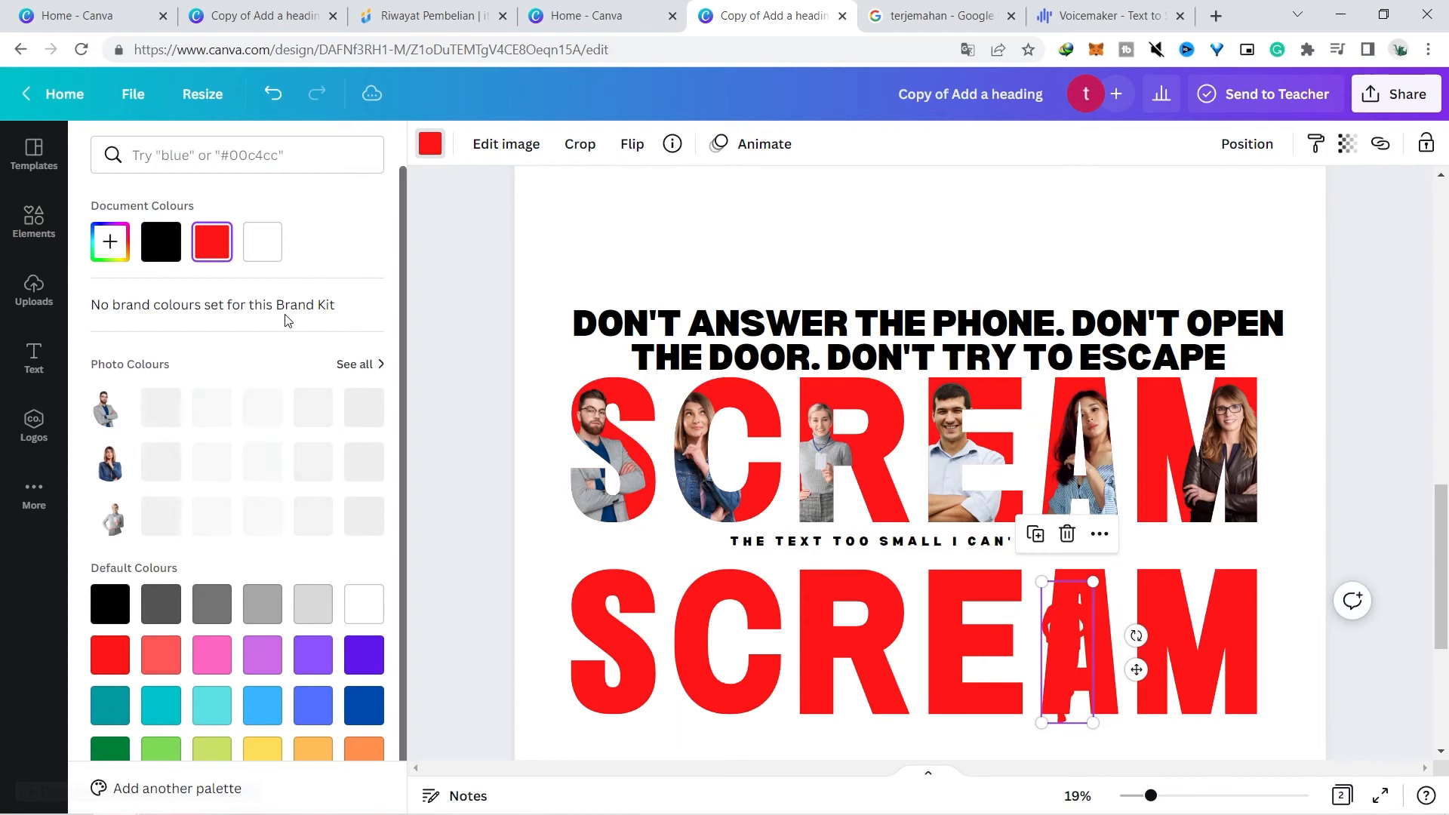
pyautogui.click(262, 242)
pyautogui.moveTo(1094, 722); pyautogui.dragTo(1072, 669)
pyautogui.moveTo(1047, 619); pyautogui.dragTo(1062, 618)
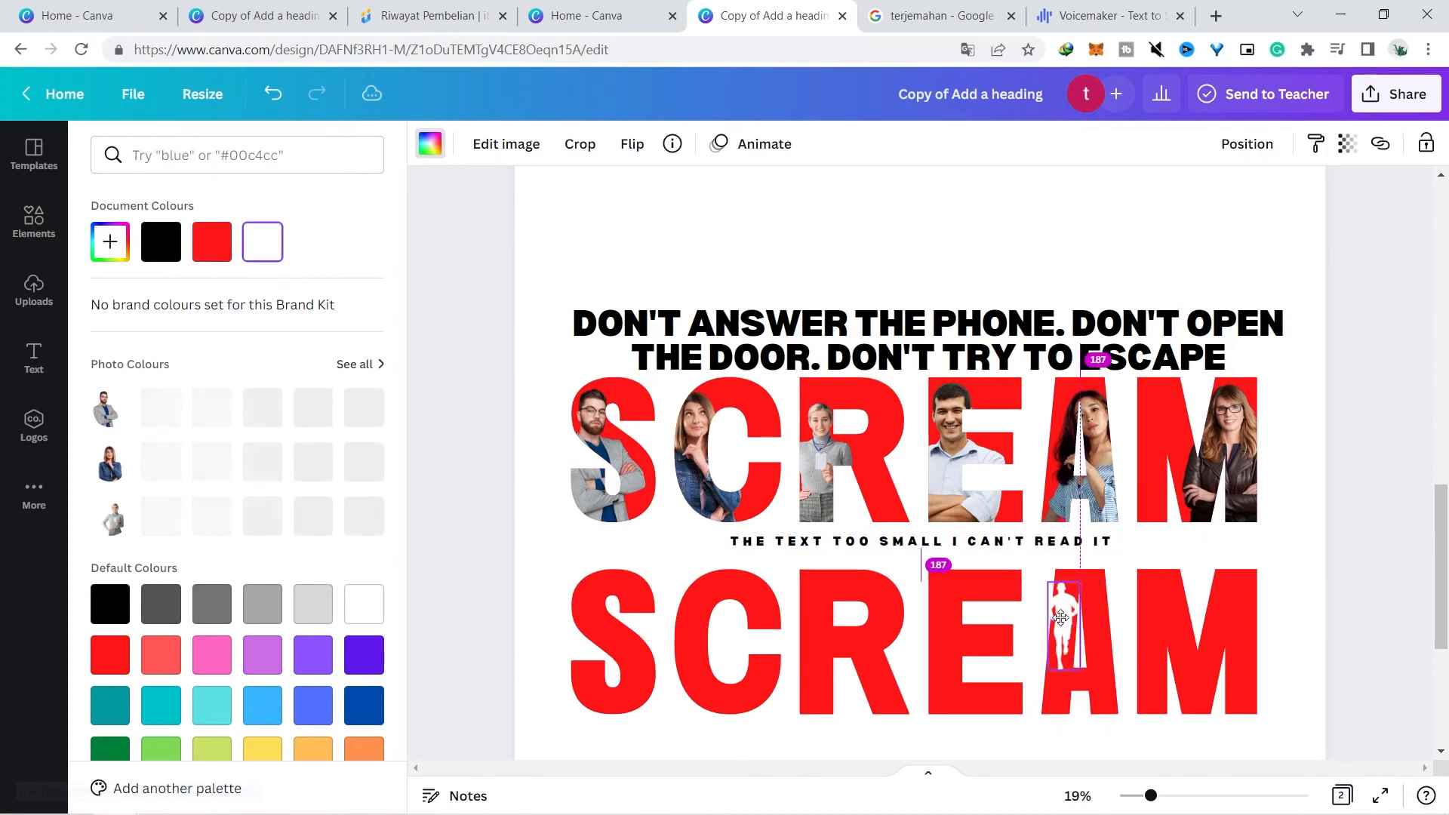
# Search the elements library for "water drop".
pyautogui.click(34, 221)
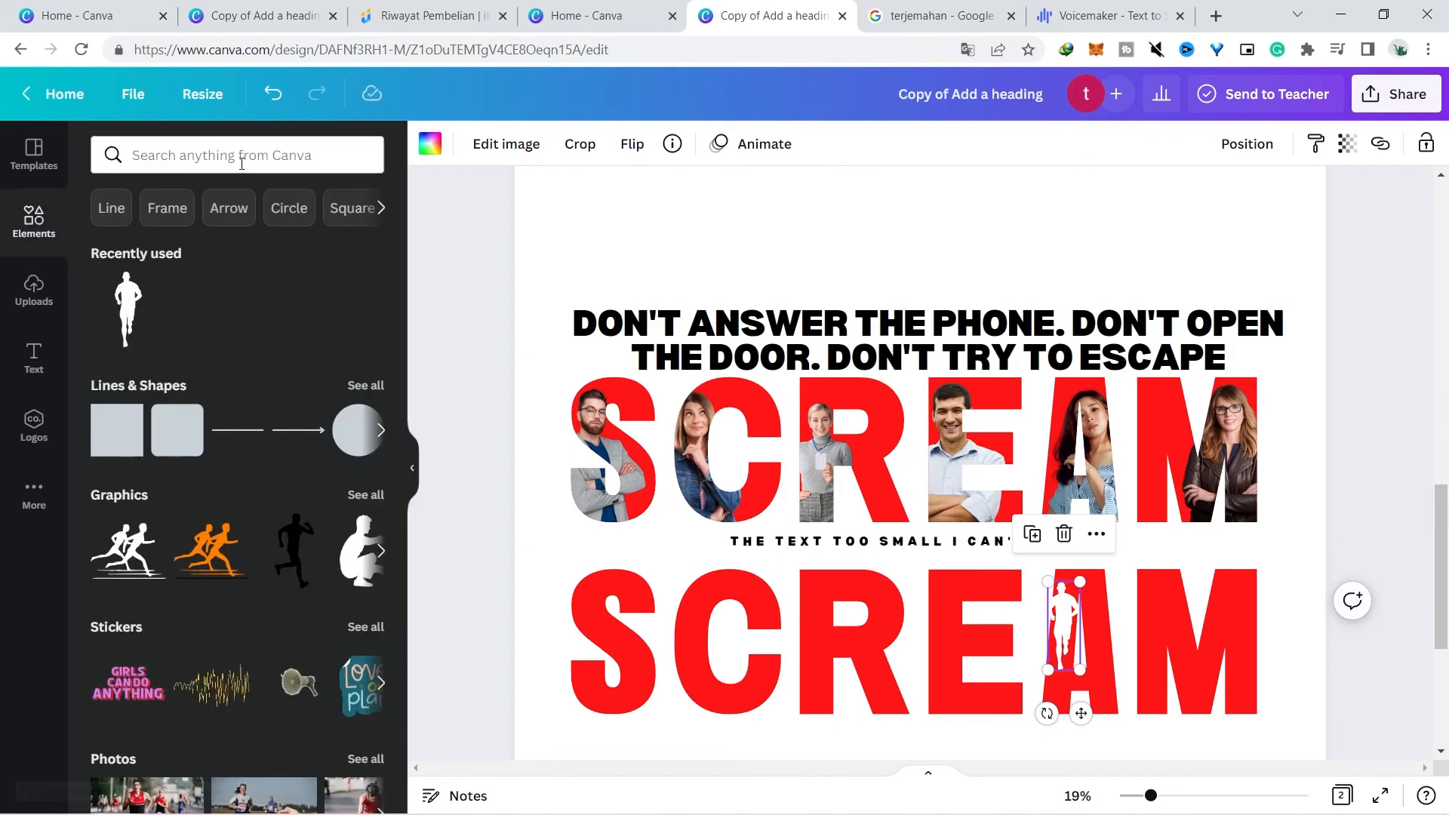
pyautogui.click(241, 164)
pyautogui.write('ww')
pyautogui.write('ter drop')
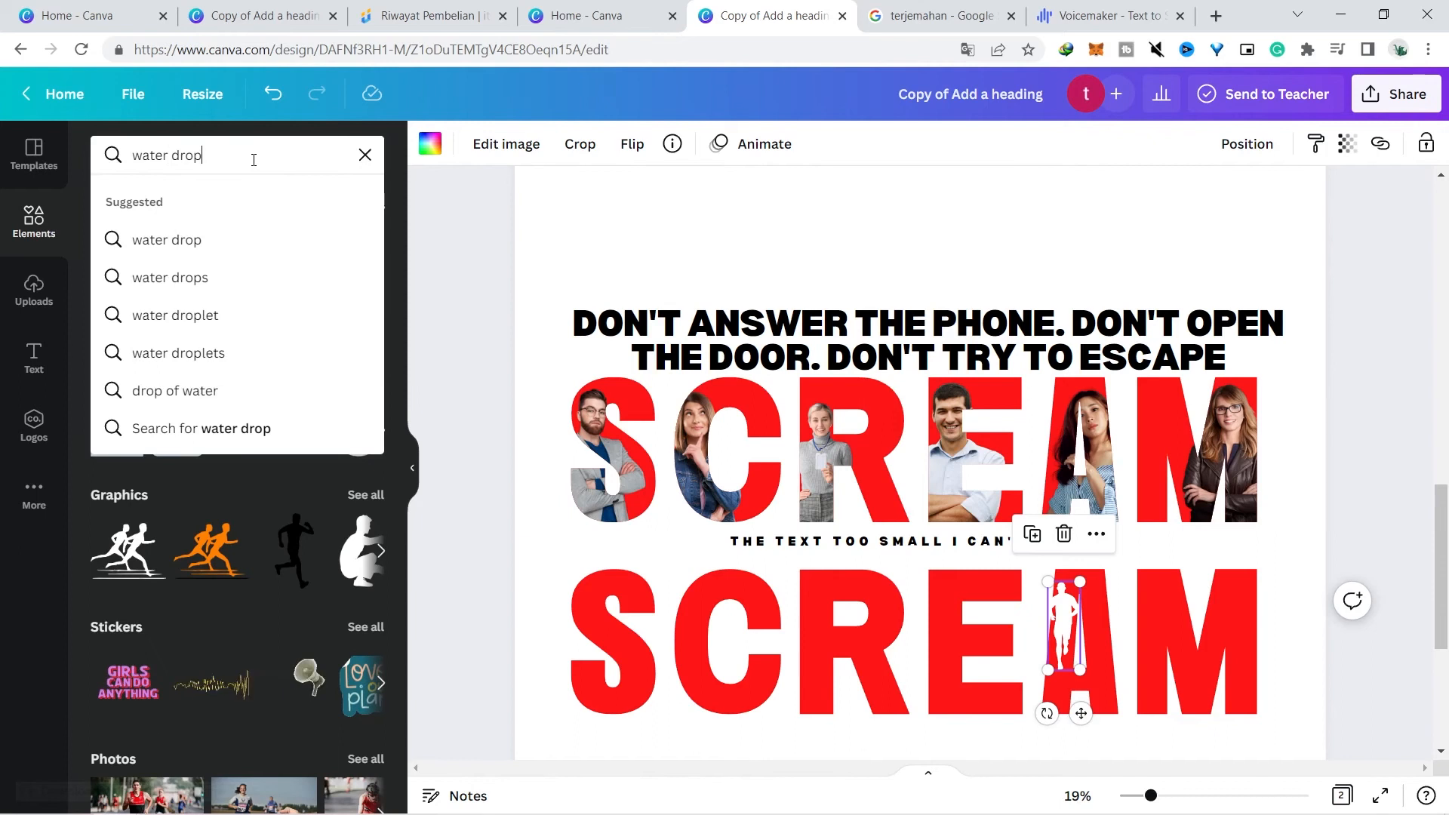
pyautogui.press('Return')
# Shrink the lower SCREAM lettering together with its silhouette and centre it beneath the small text line.
pyautogui.moveTo(538, 619); pyautogui.dragTo(929, 644)
pyautogui.moveTo(737, 629); pyautogui.dragTo(906, 625)
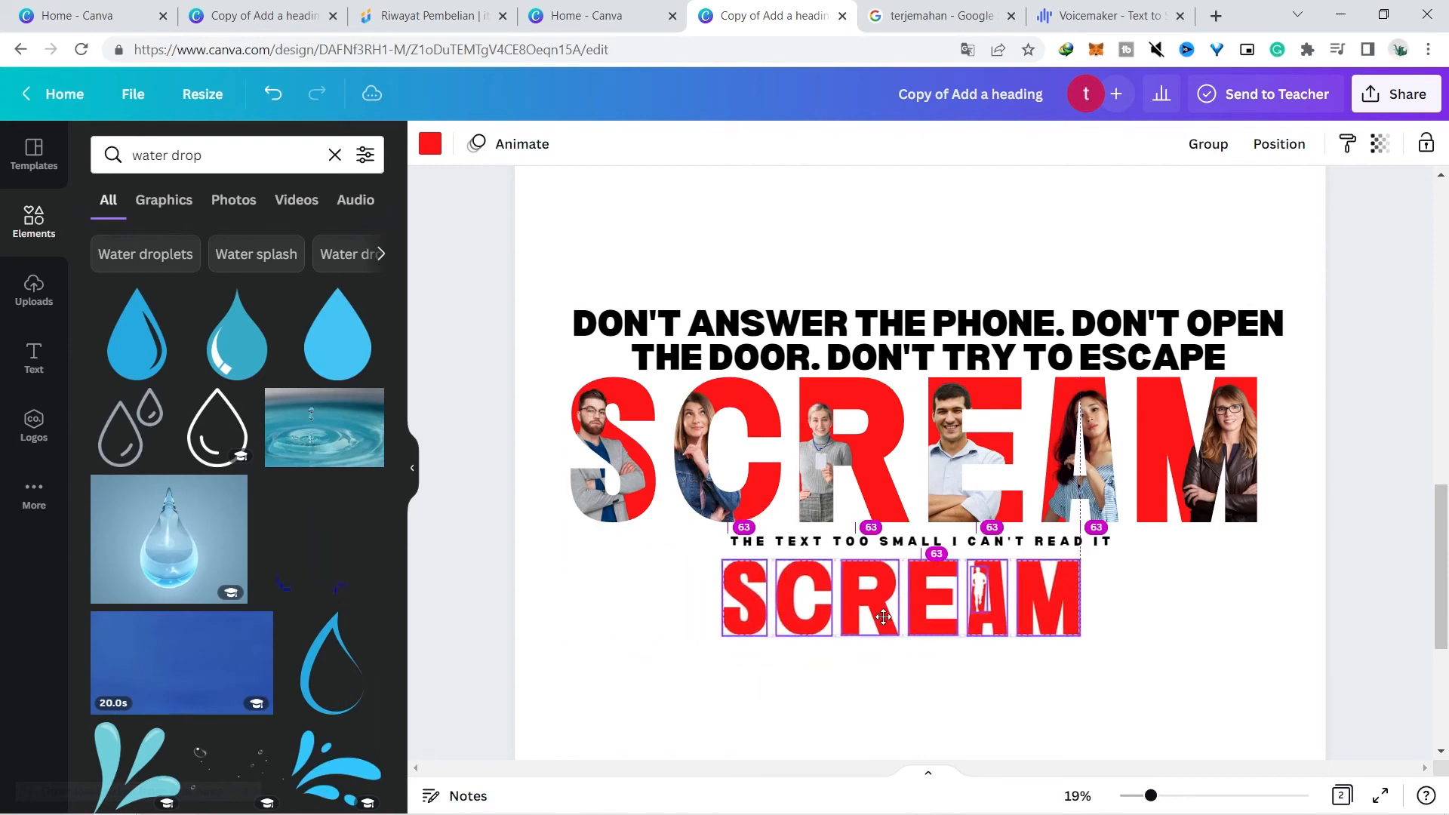
# Add the blue water drop graphic, recolour it red, and shrink it to hang just below the M of the photo-filled SCREAM.
pyautogui.click(137, 334)
pyautogui.click(429, 145)
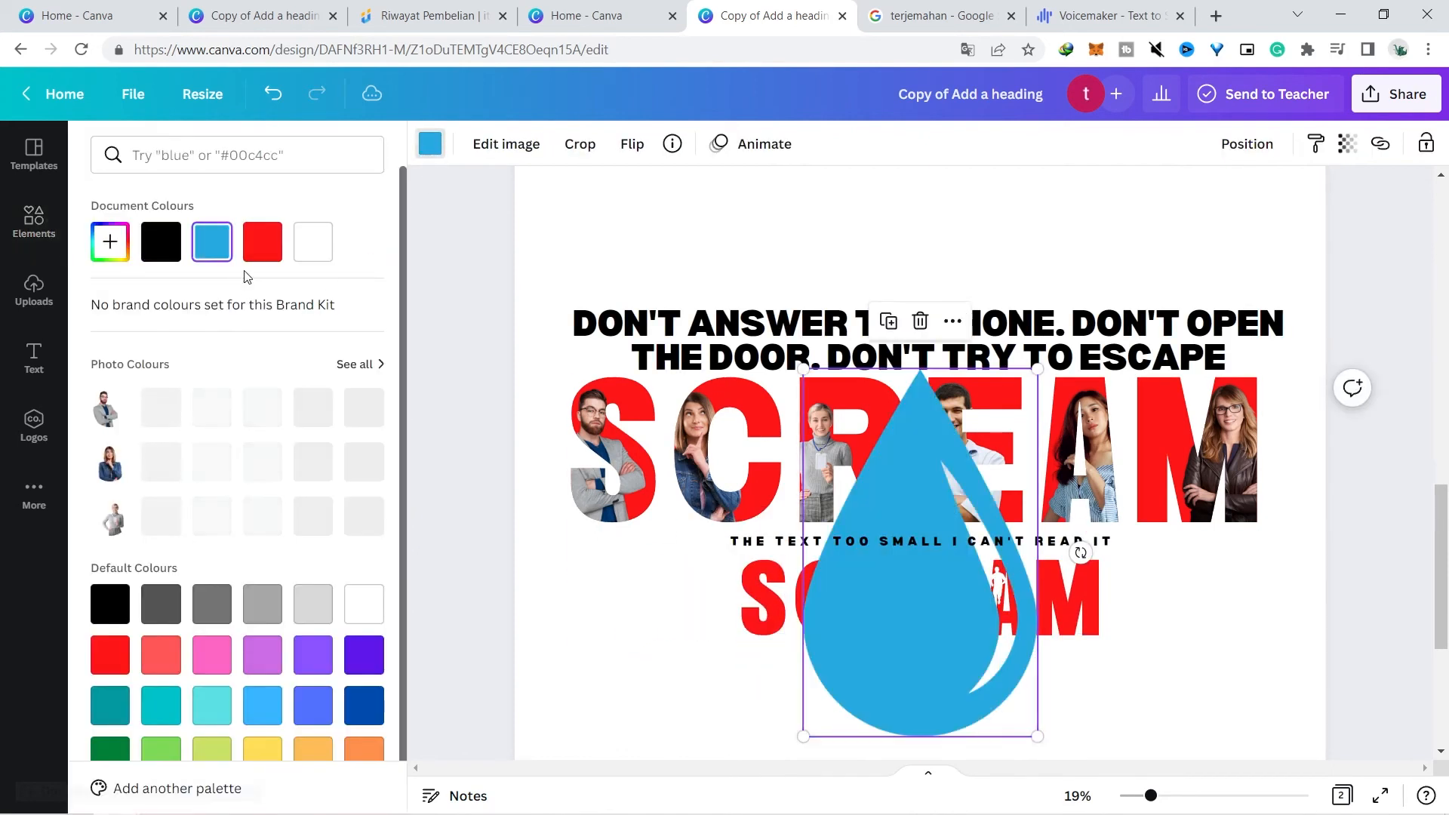
pyautogui.click(262, 242)
pyautogui.moveTo(1033, 634); pyautogui.dragTo(1238, 662)
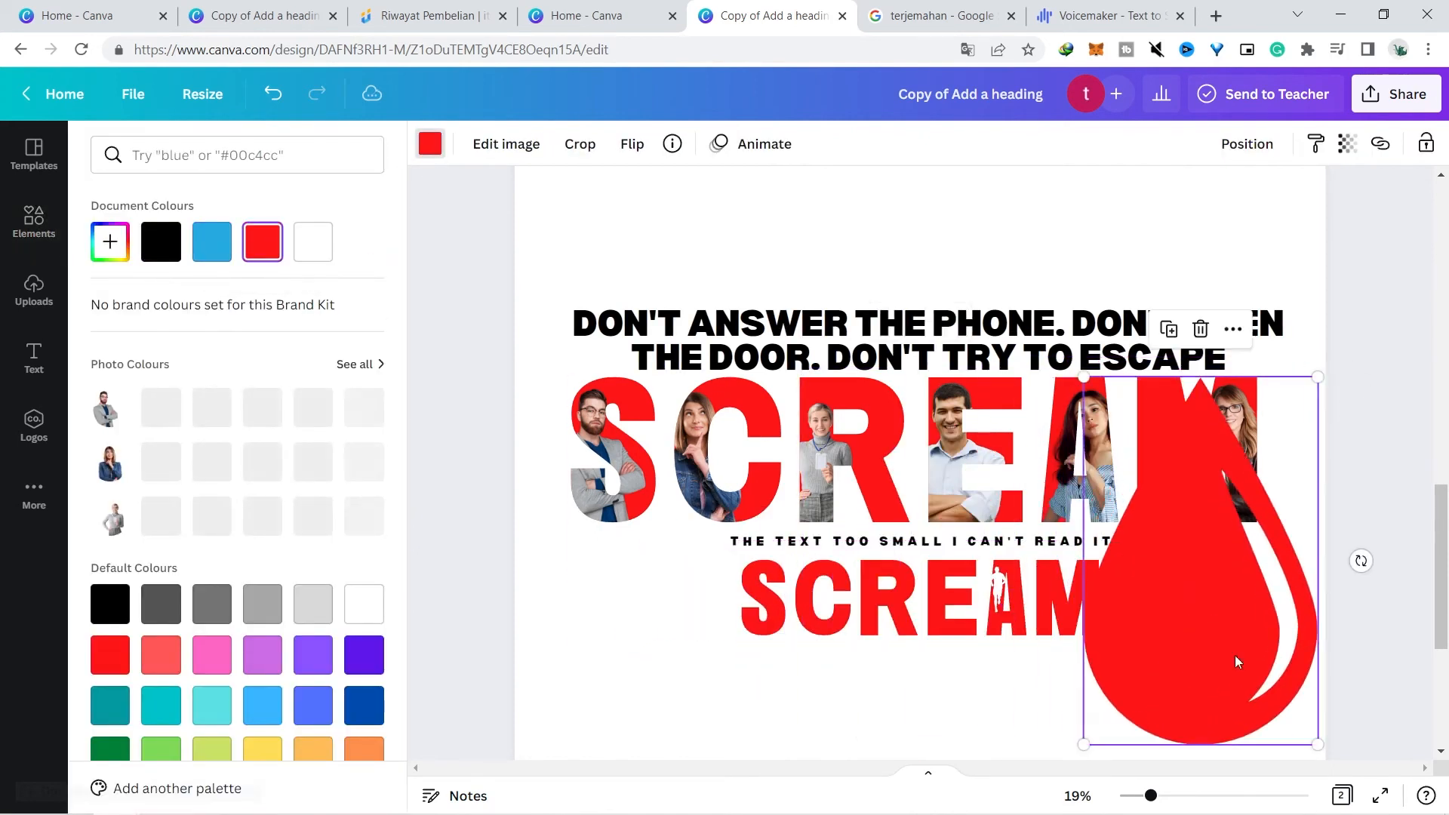
pyautogui.moveTo(1084, 745); pyautogui.dragTo(1203, 568)
pyautogui.moveTo(1218, 550); pyautogui.dragTo(1194, 587)
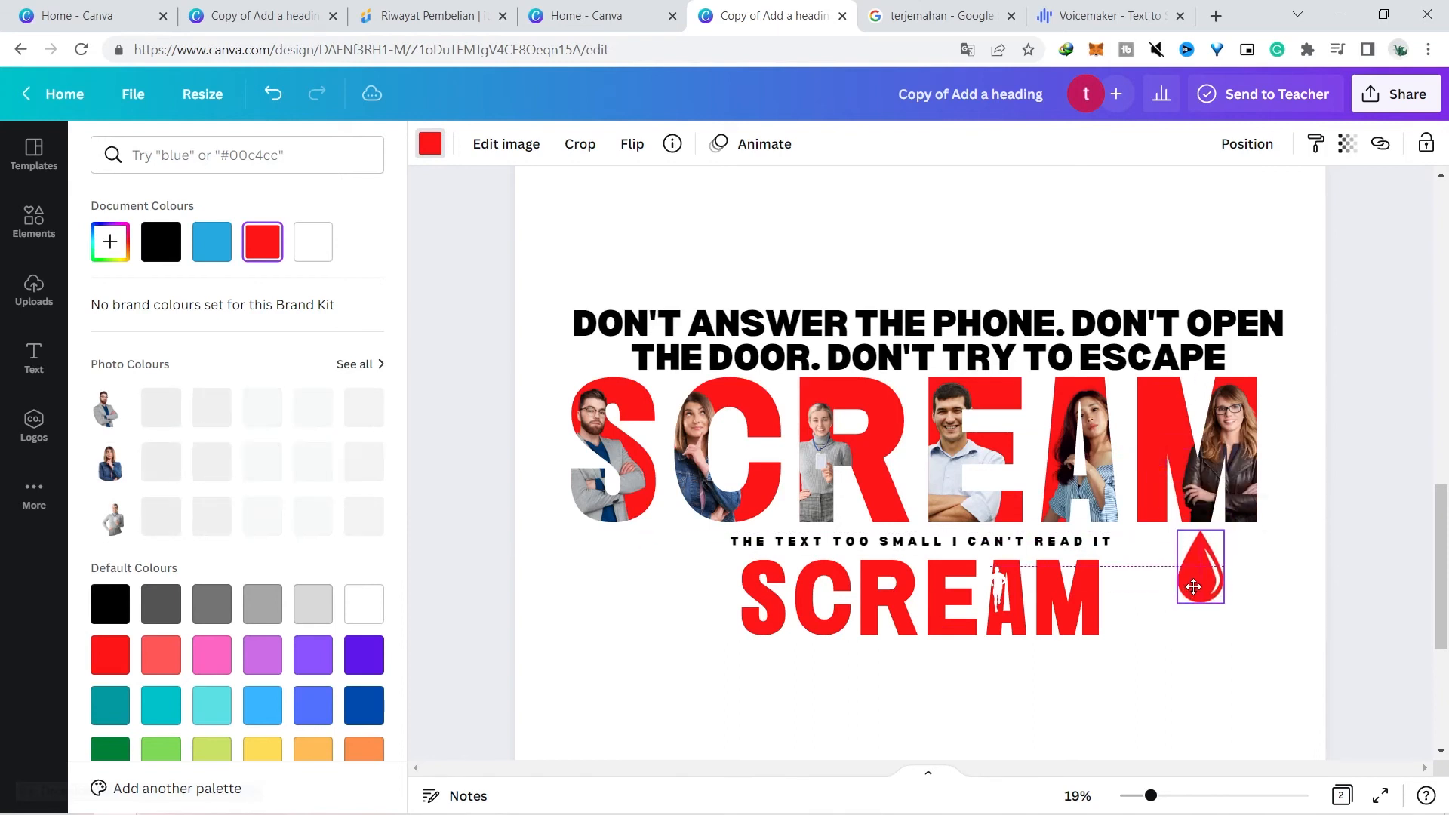
pyautogui.click(1415, 565)
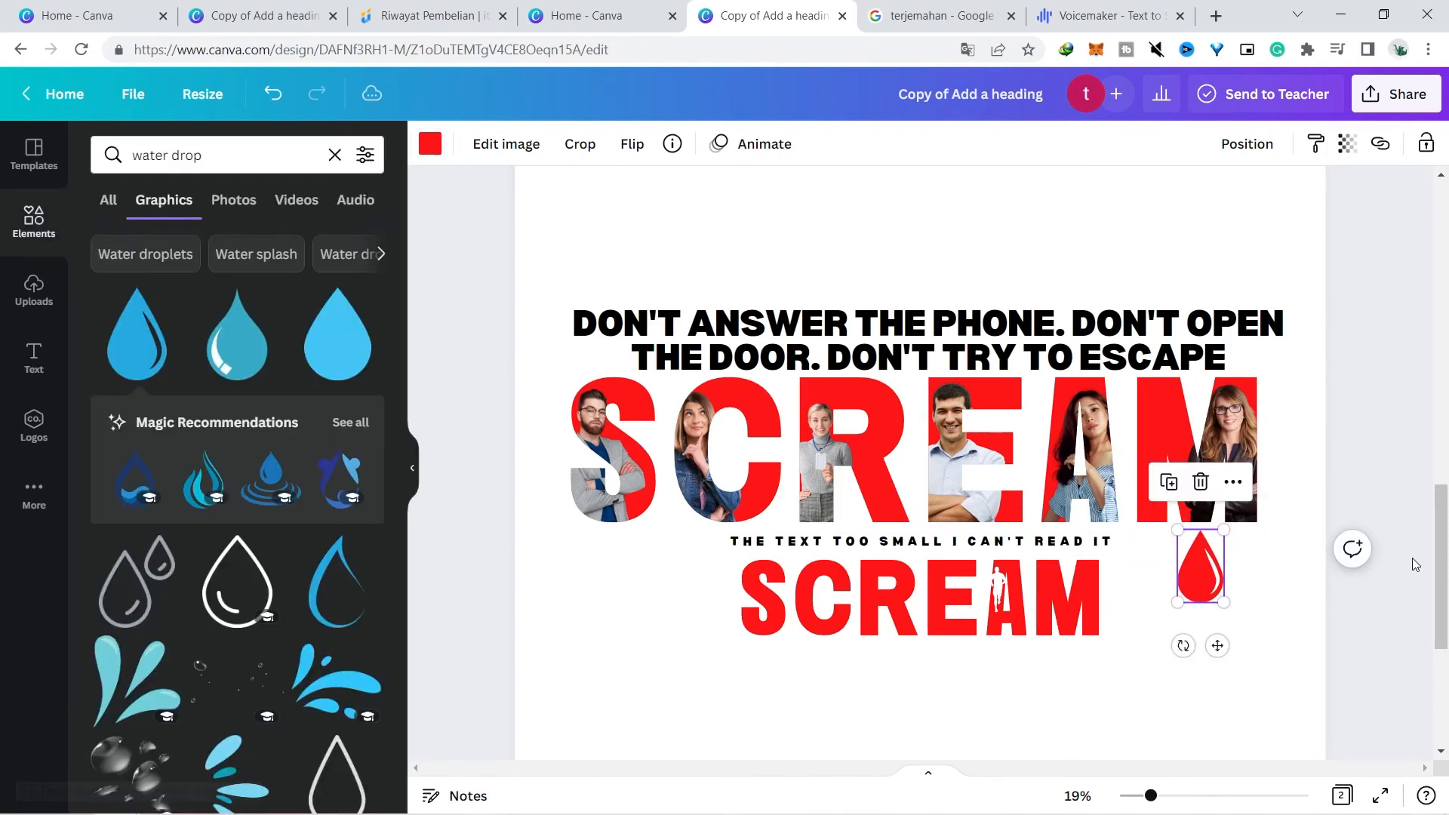
pyautogui.click(1371, 490)
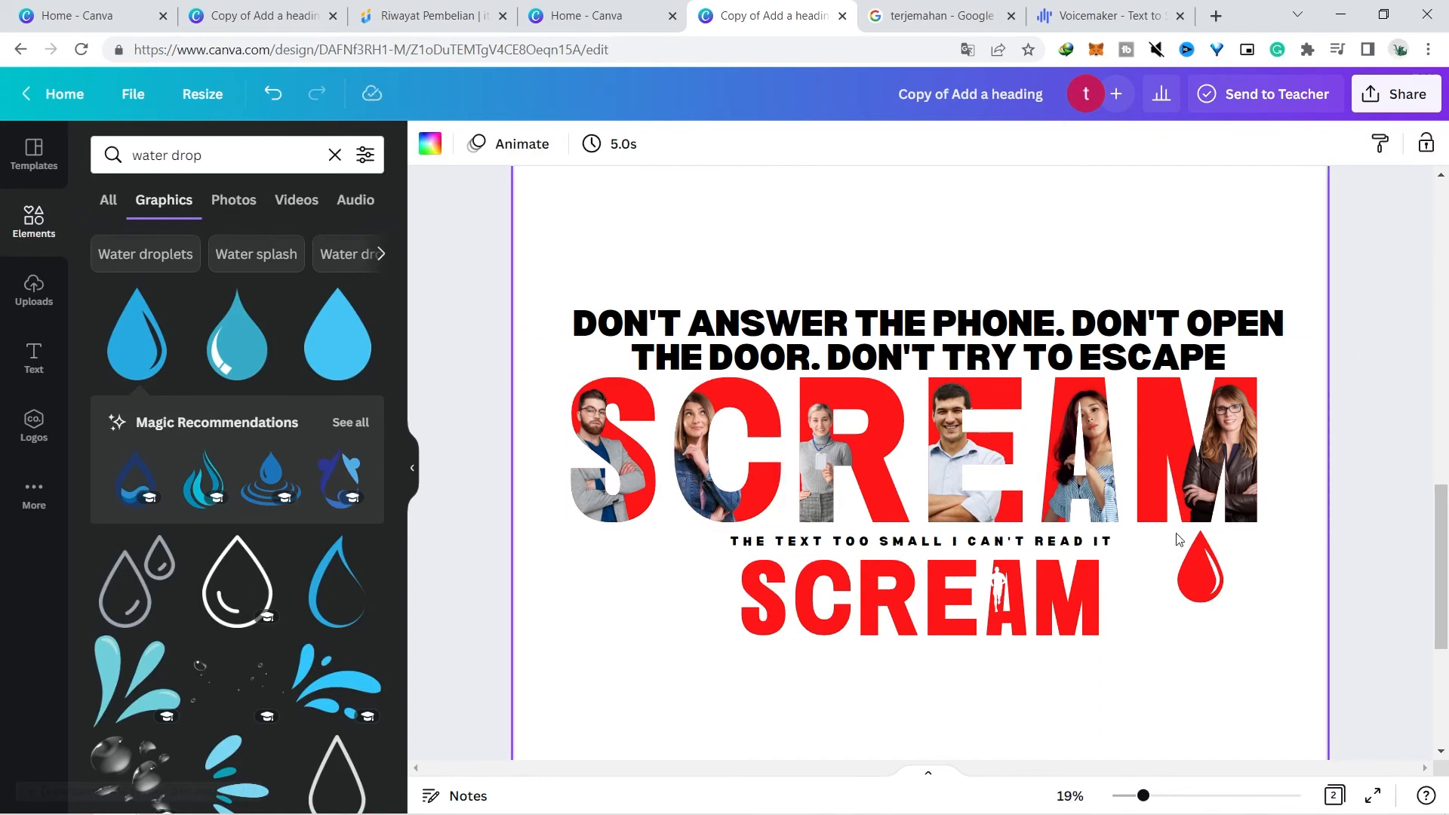
# Set up the design's download as a PNG at size 3 with a transparent background.
pyautogui.click(1393, 99)
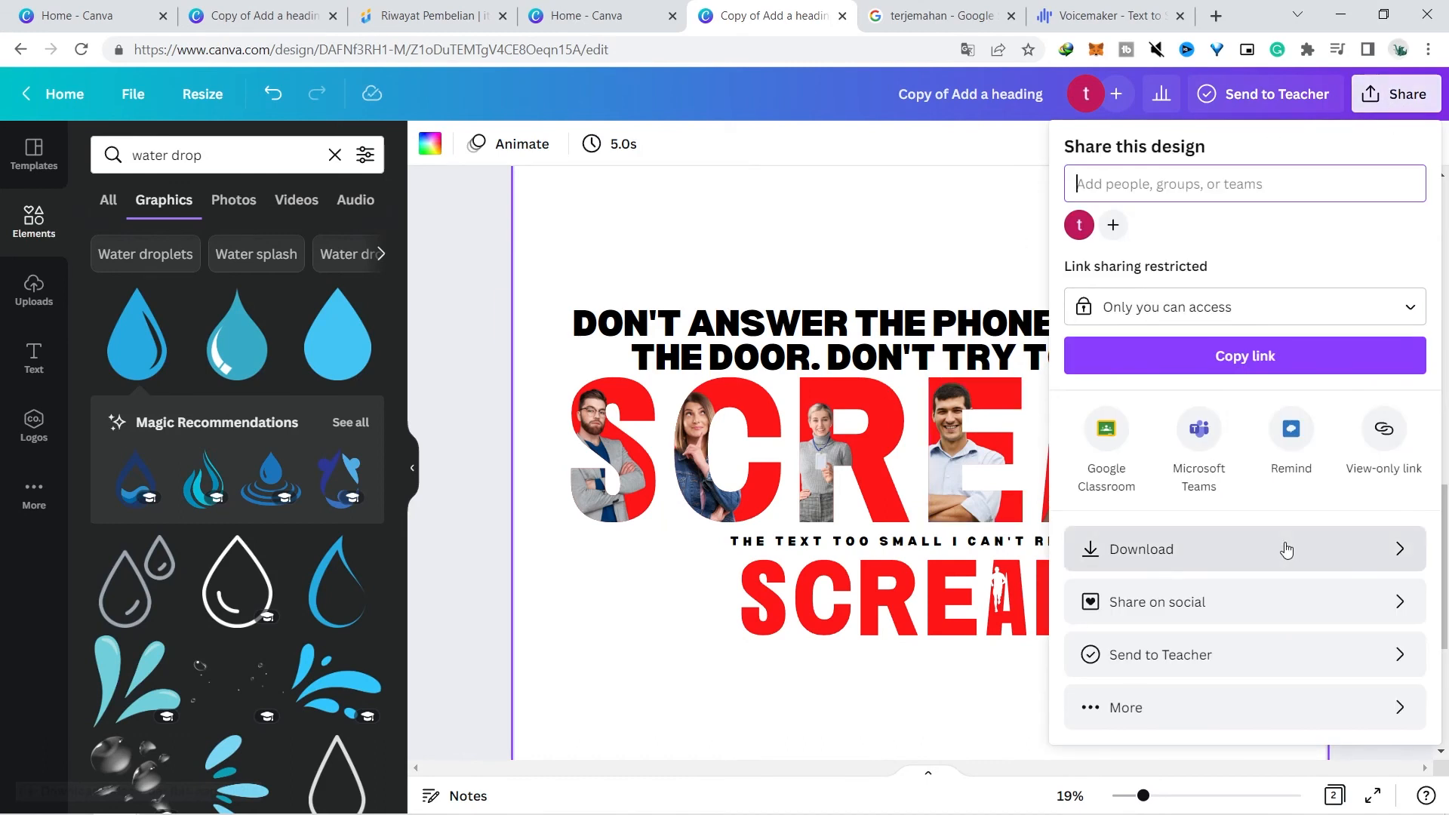
pyautogui.click(1275, 572)
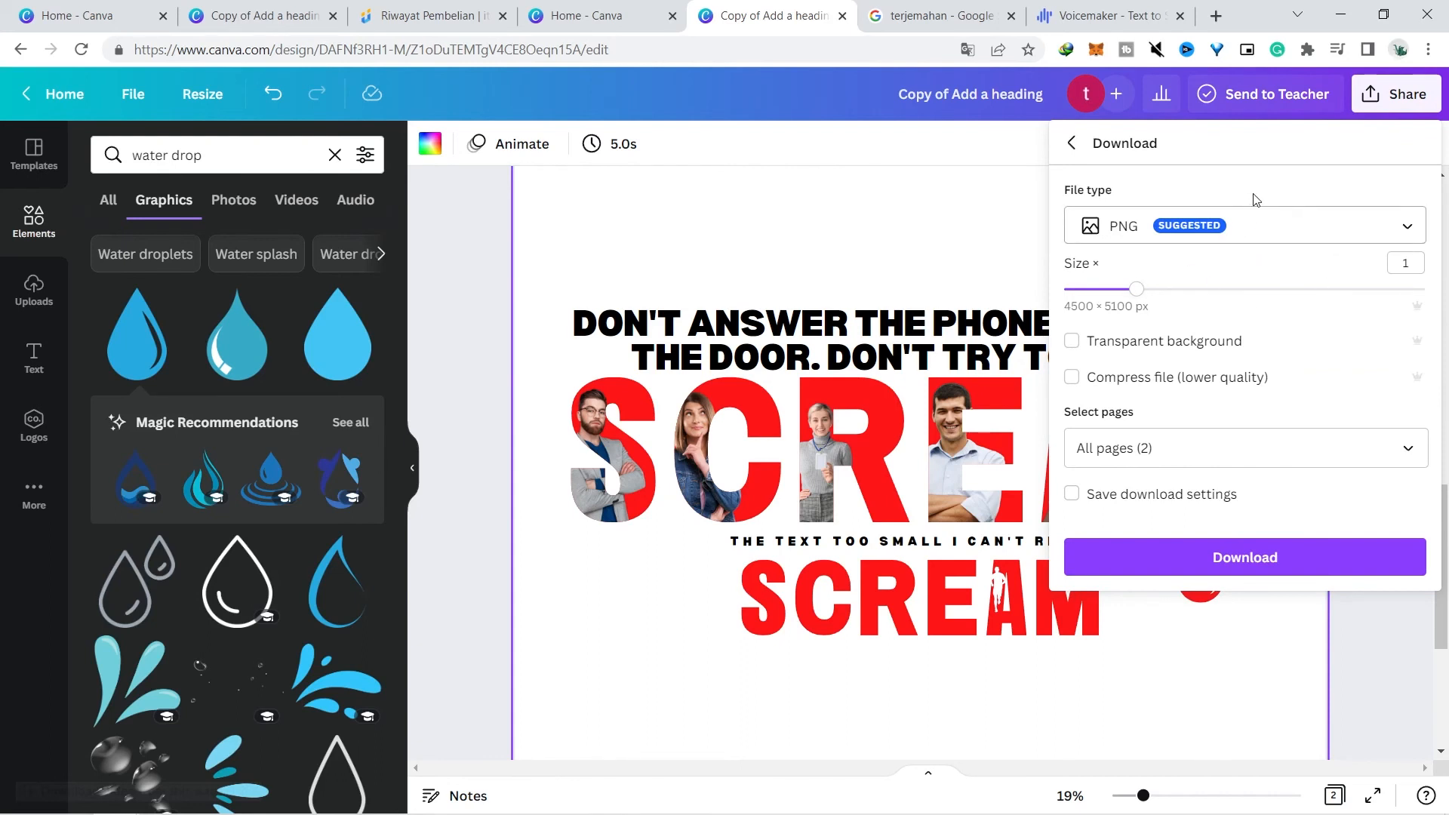
pyautogui.click(1212, 229)
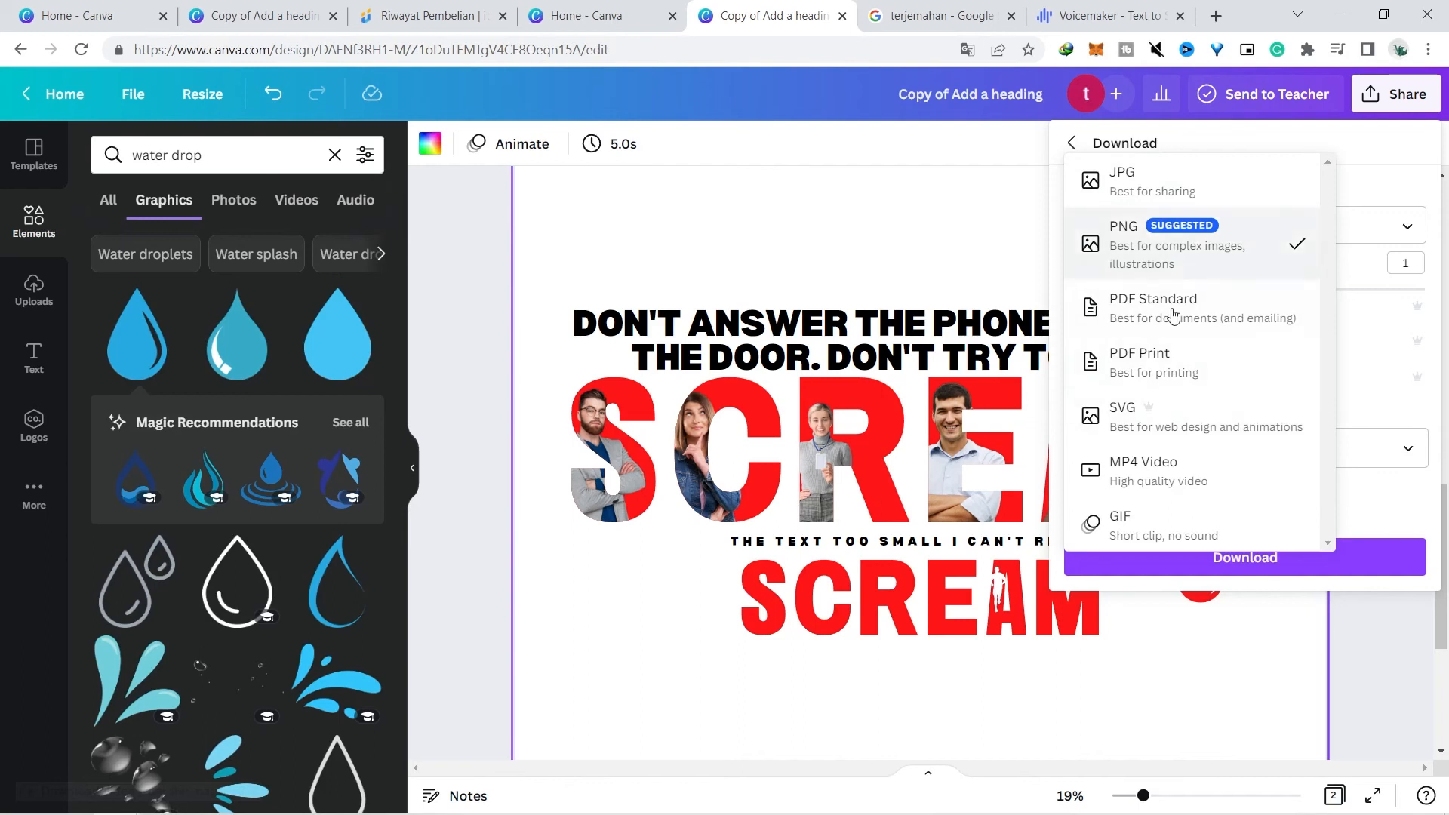
pyautogui.click(1362, 224)
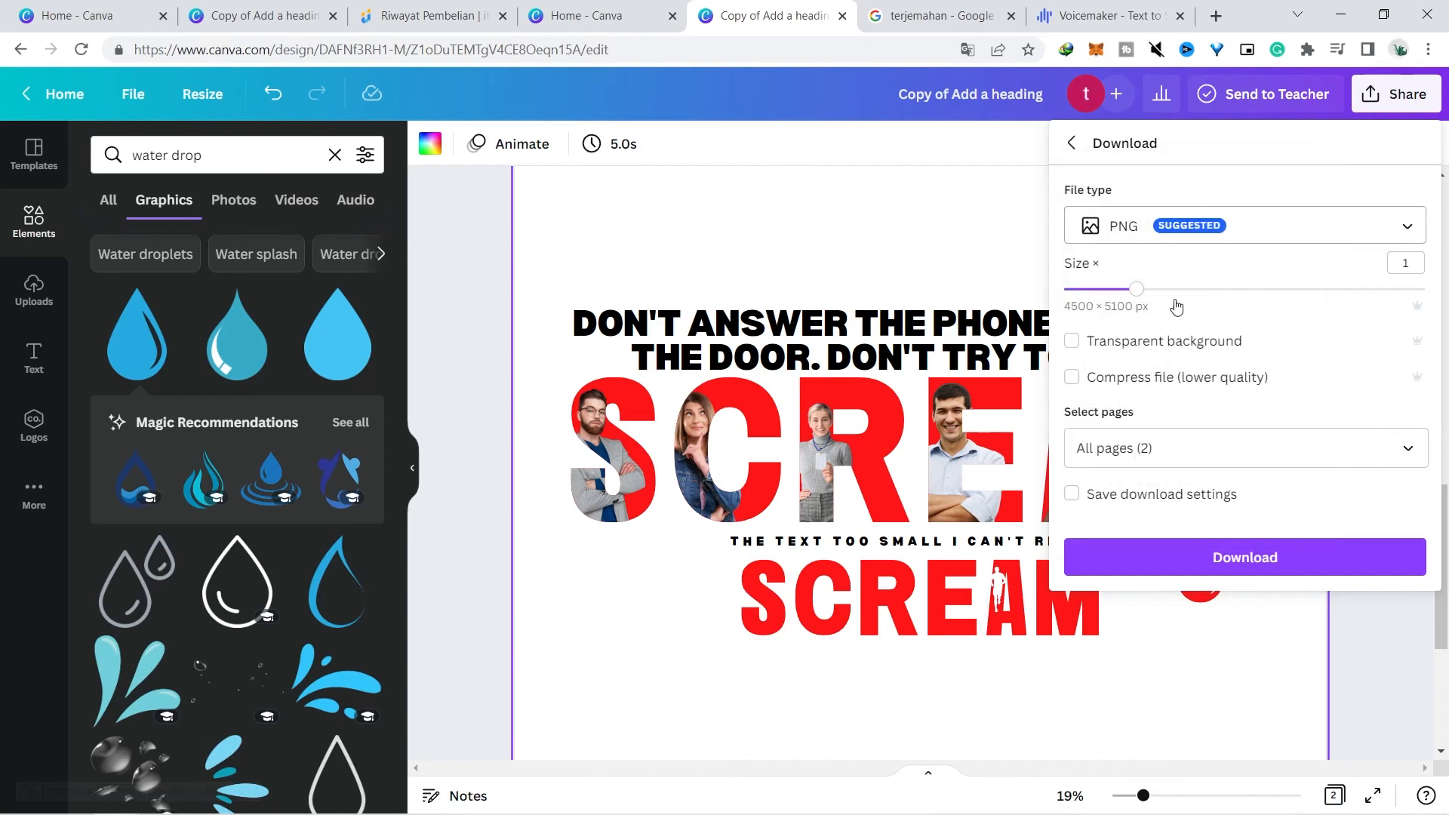
pyautogui.moveTo(1136, 294); pyautogui.dragTo(1424, 290)
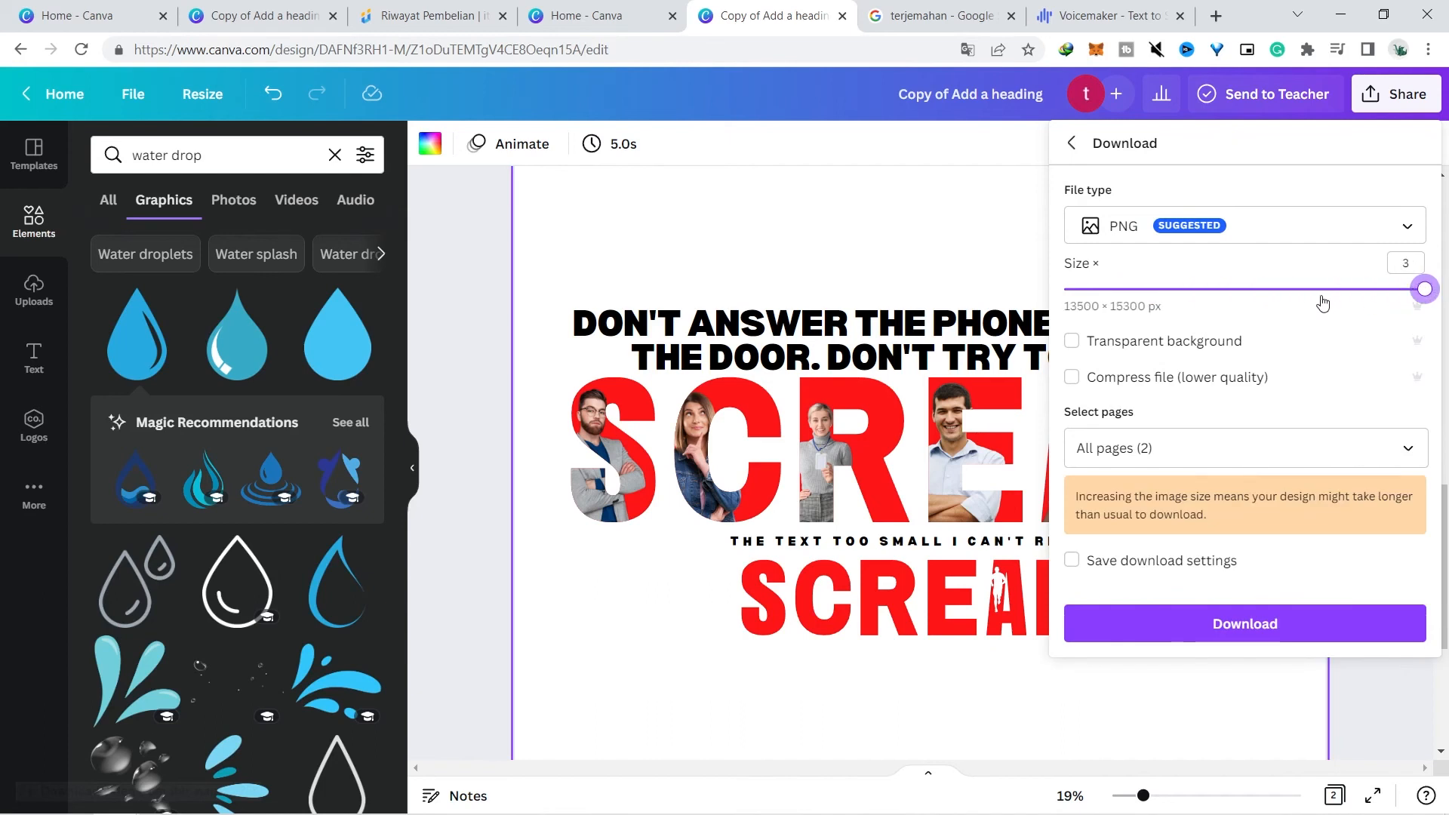
pyautogui.click(1078, 344)
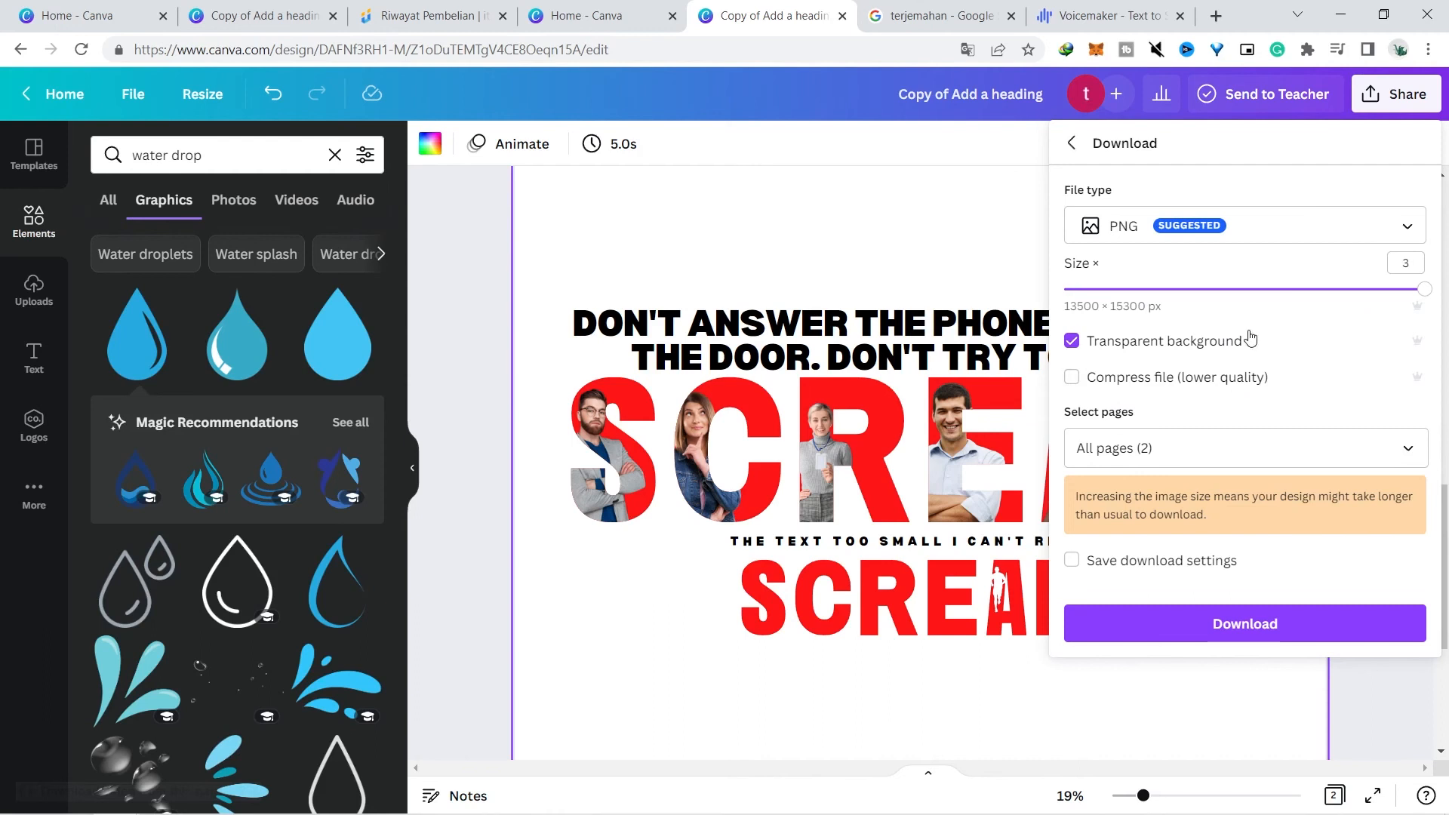